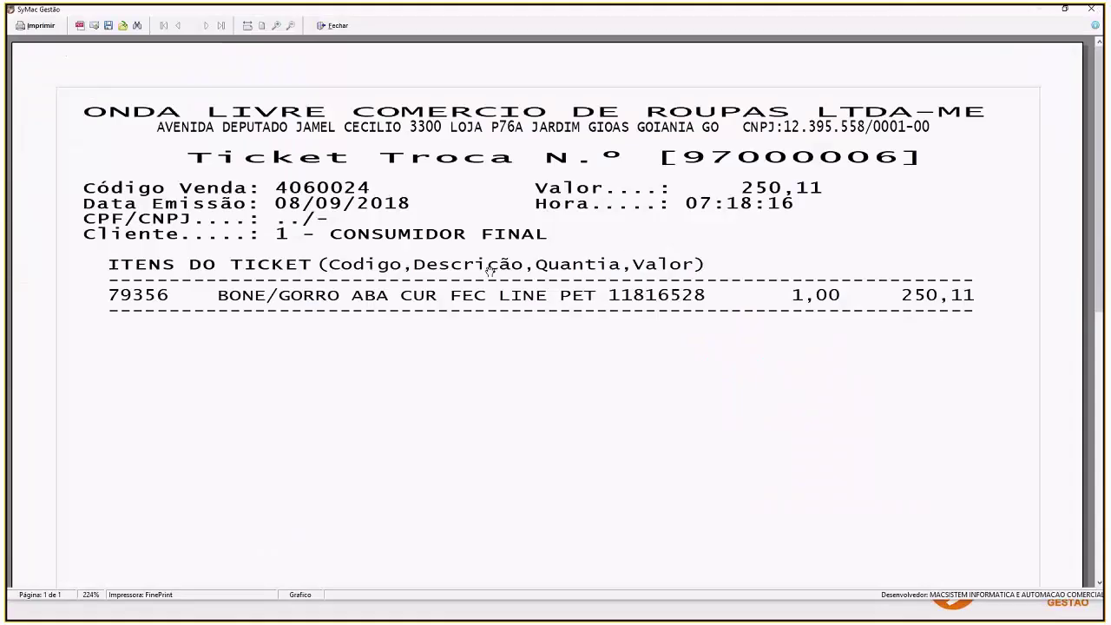
Step: Consult the exchange ticket by entering its sale sequence number, view its print preview and close it
left_click(333, 25)
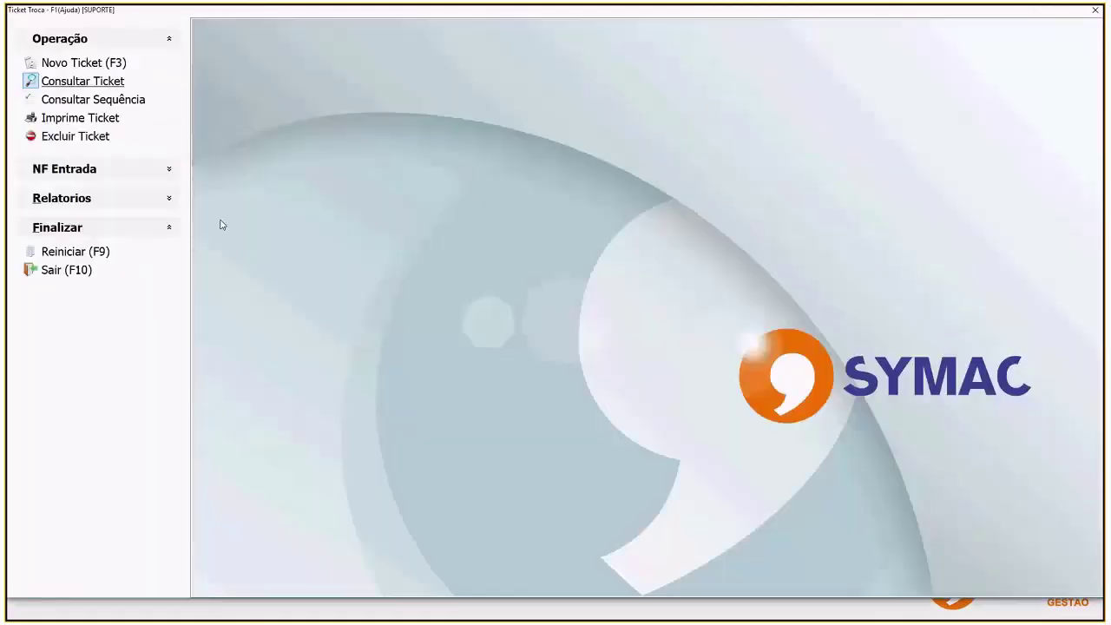
left_click(75, 102)
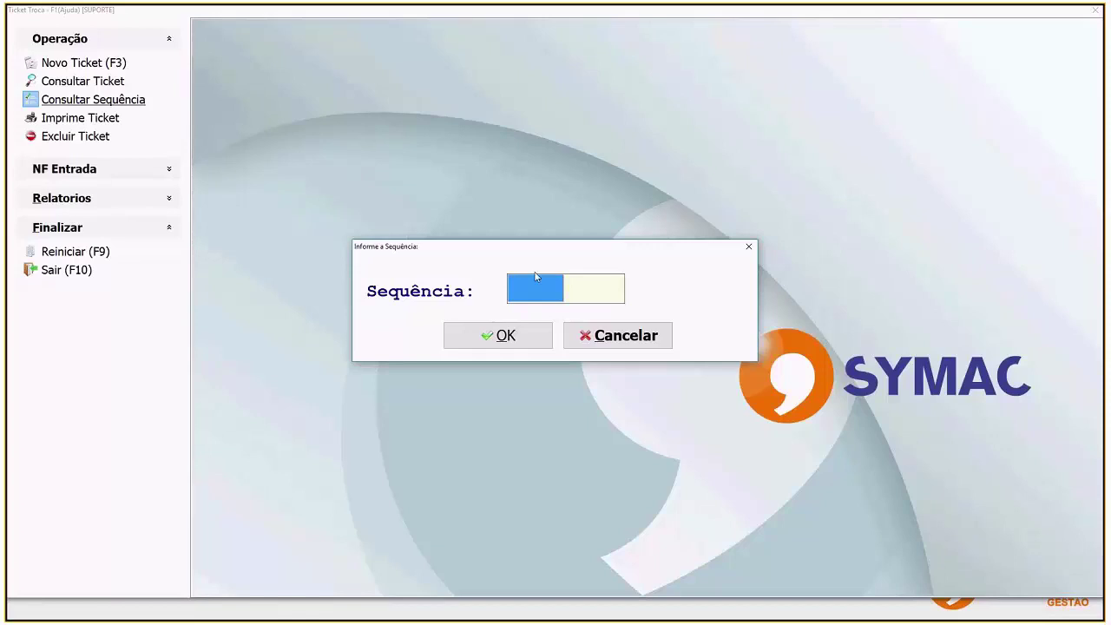
type("4060022")
left_click(501, 337)
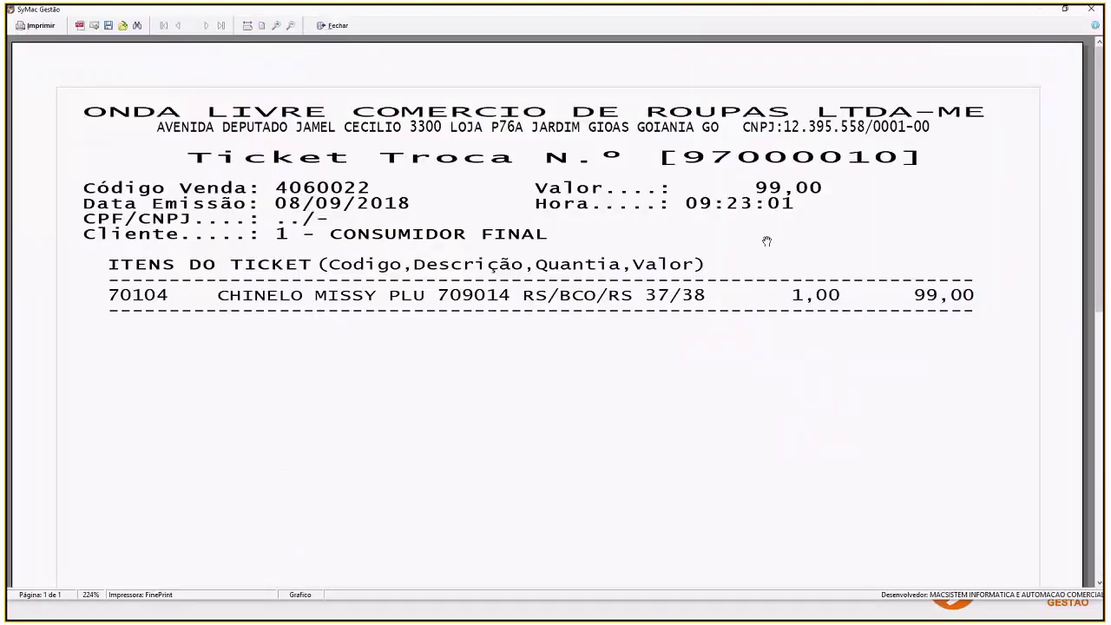
left_click(334, 25)
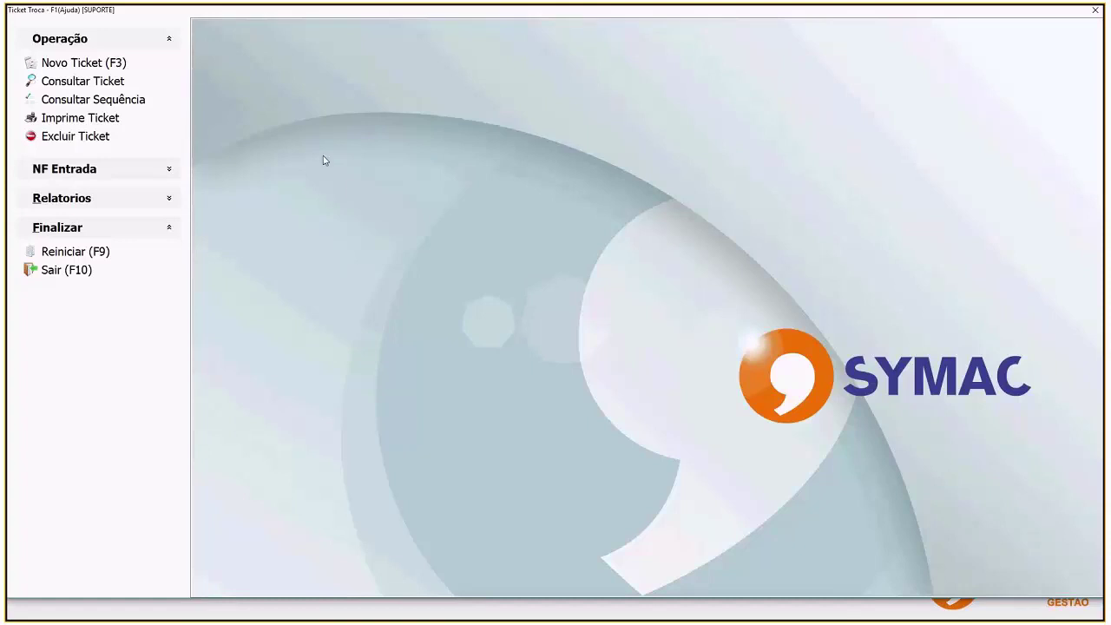
Step: Query the generated tickets (Tickets Gerados) for the period 01/09/2018 to 10/09/2018
left_click(168, 203)
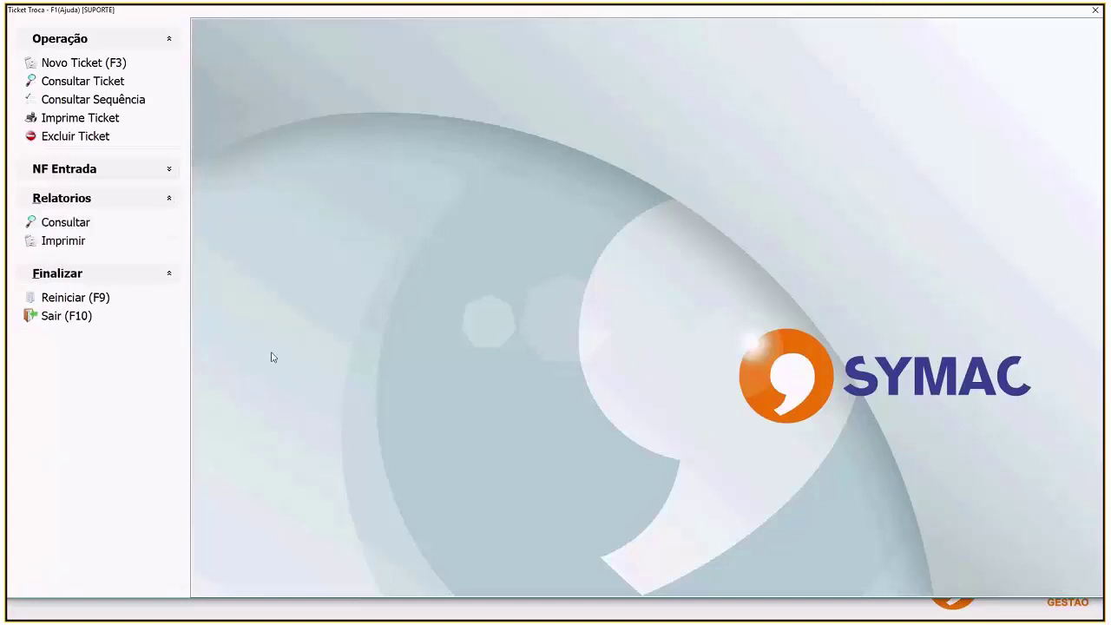
left_click(68, 228)
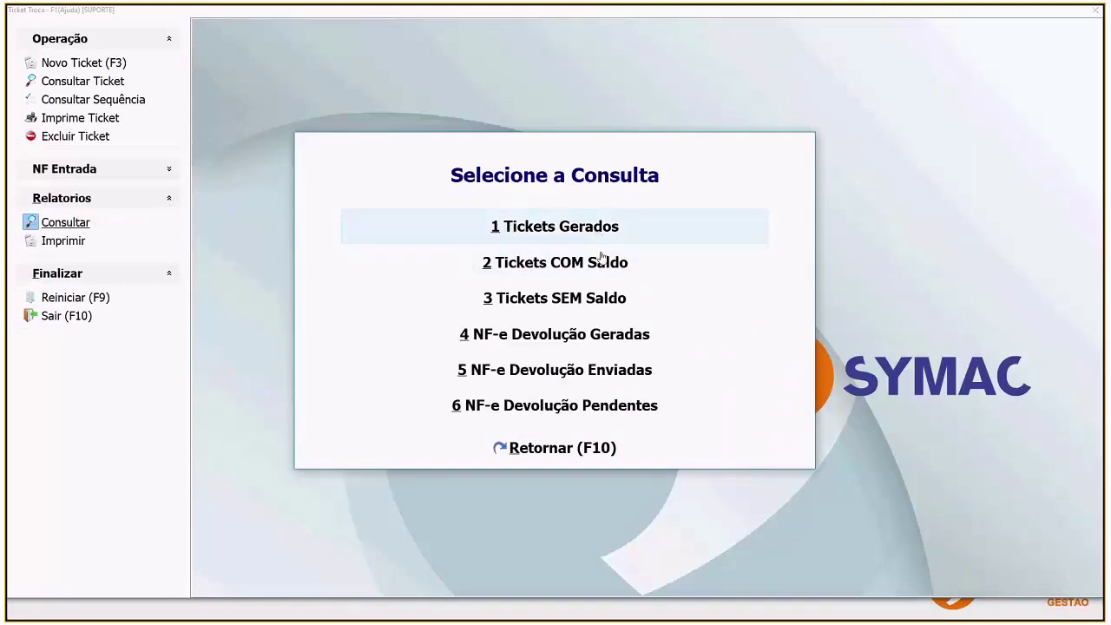
left_click(564, 242)
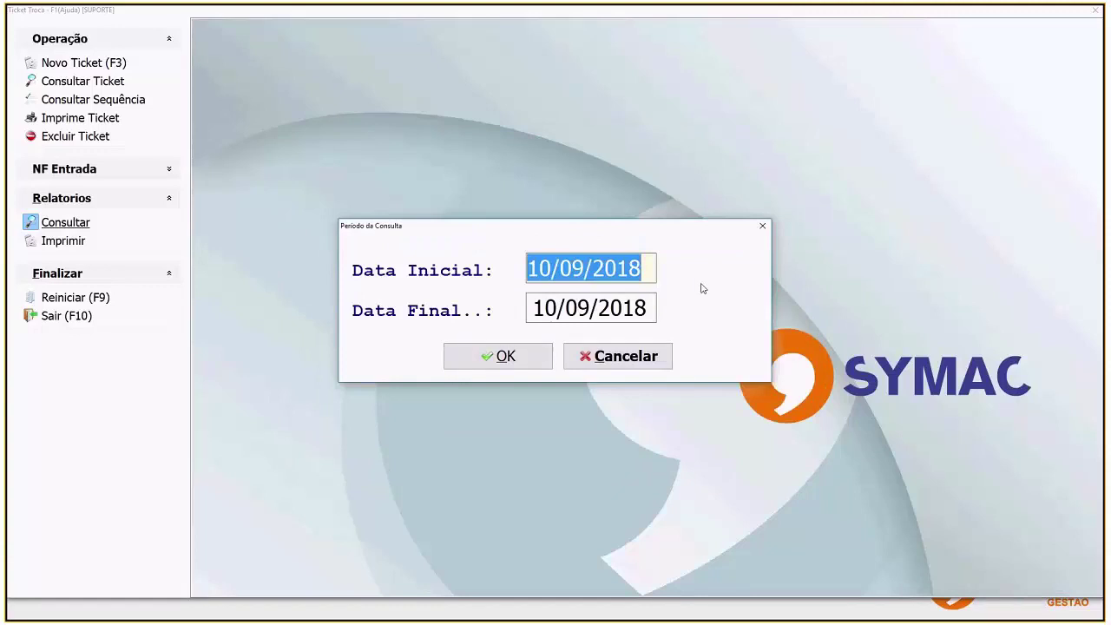
type("01/")
type("09")
key("Return")
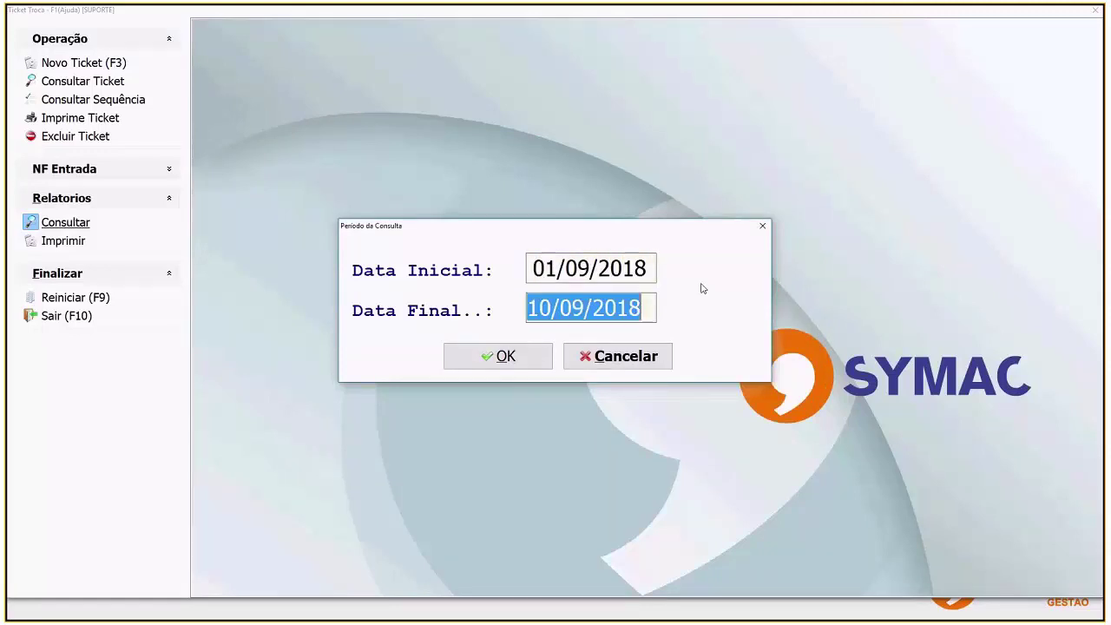
left_click(484, 364)
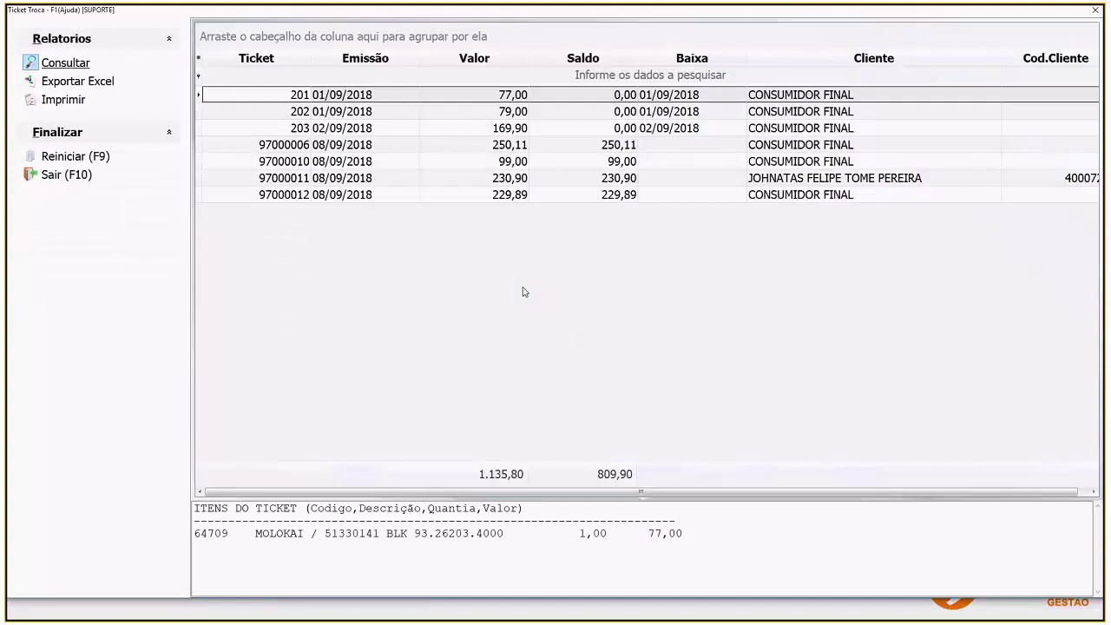
Step: Examine the items, balances and settlement dates of the individual tickets in the query results
left_click(347, 131)
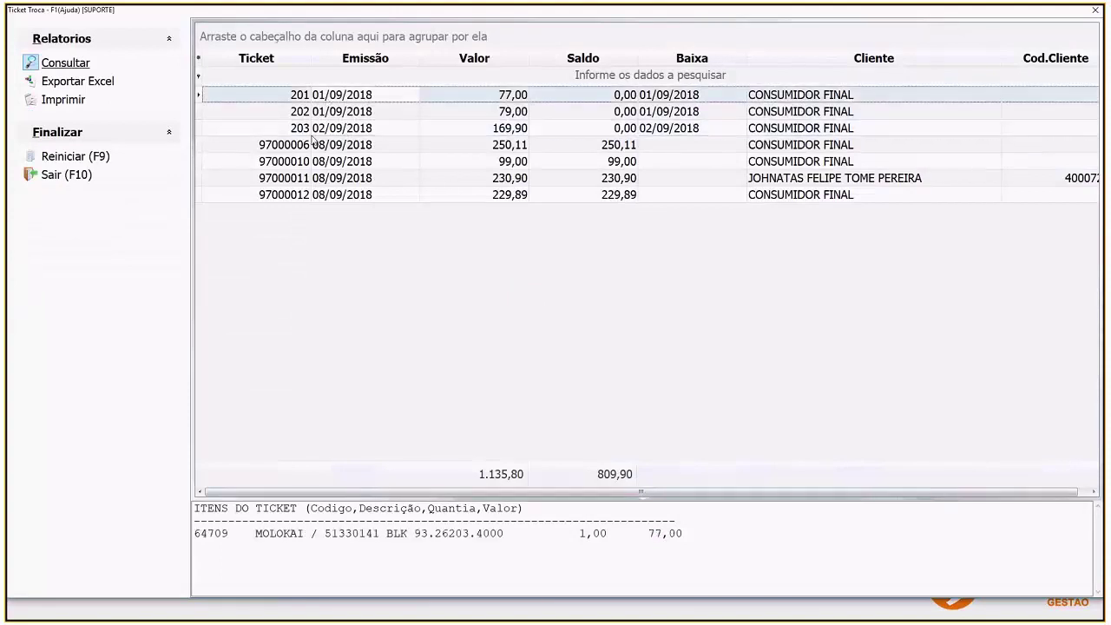
left_click(324, 194)
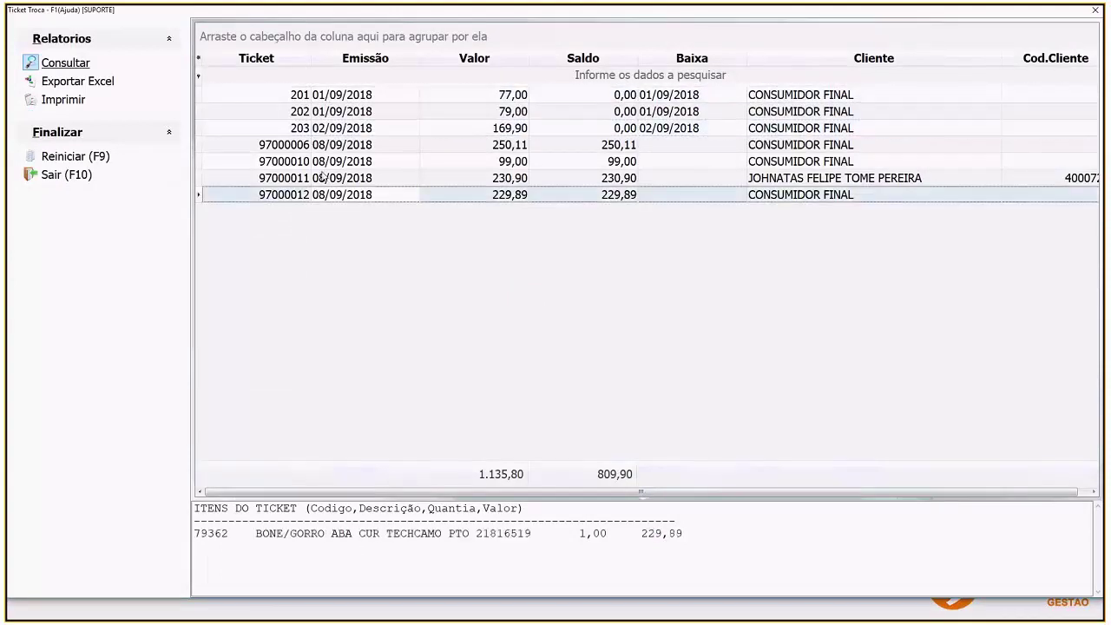
left_click(326, 145)
left_click(330, 128)
left_click(333, 111)
left_click(332, 98)
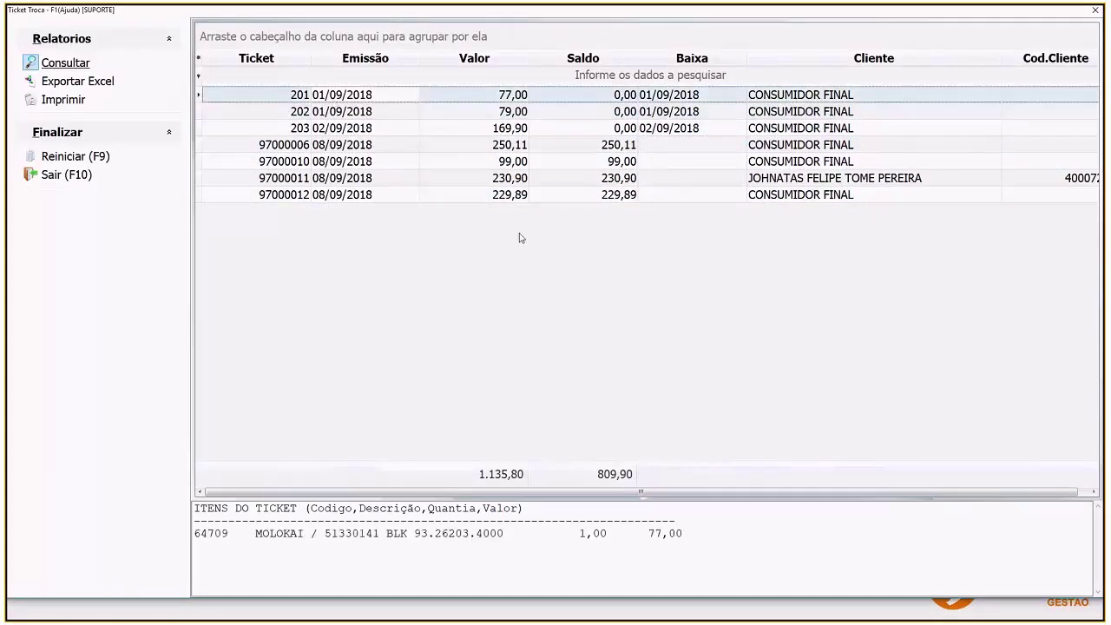
left_click(672, 112)
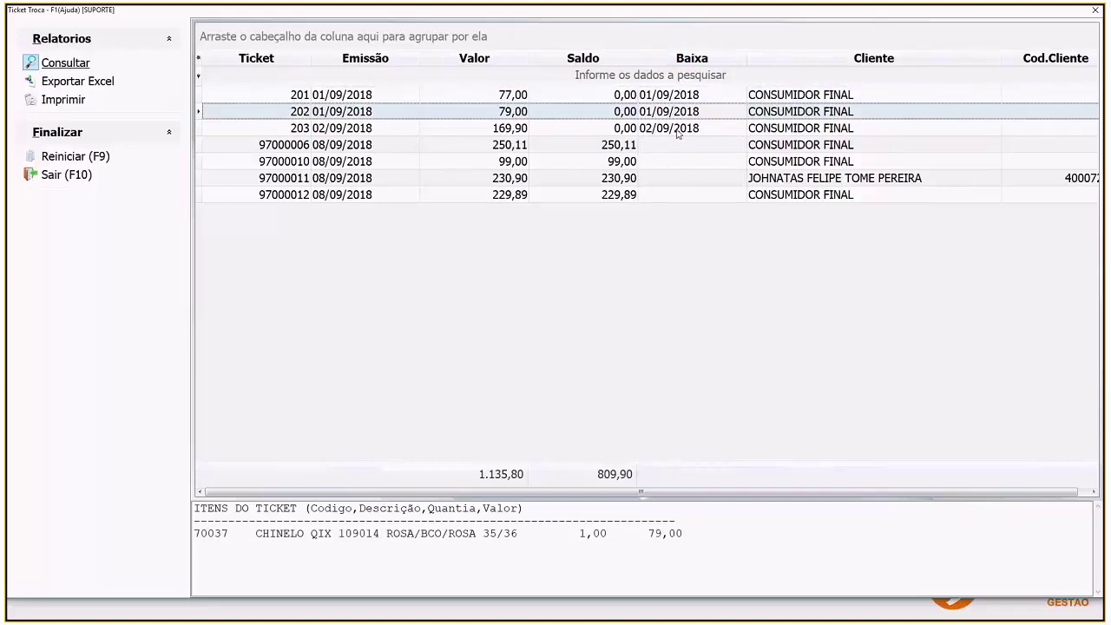
left_click(674, 129)
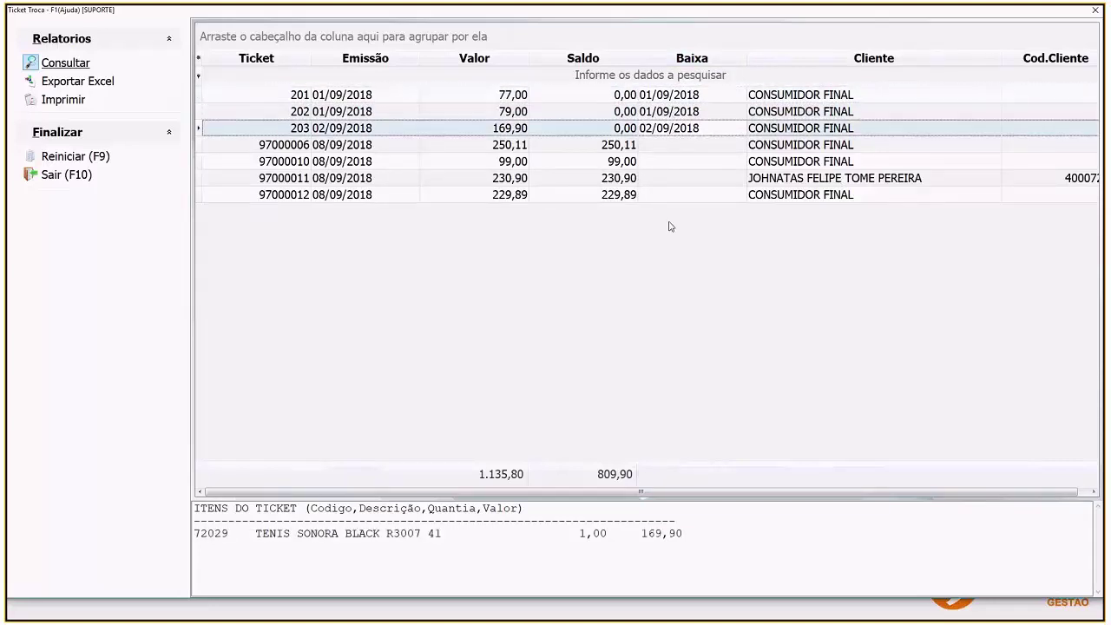
left_click(686, 149)
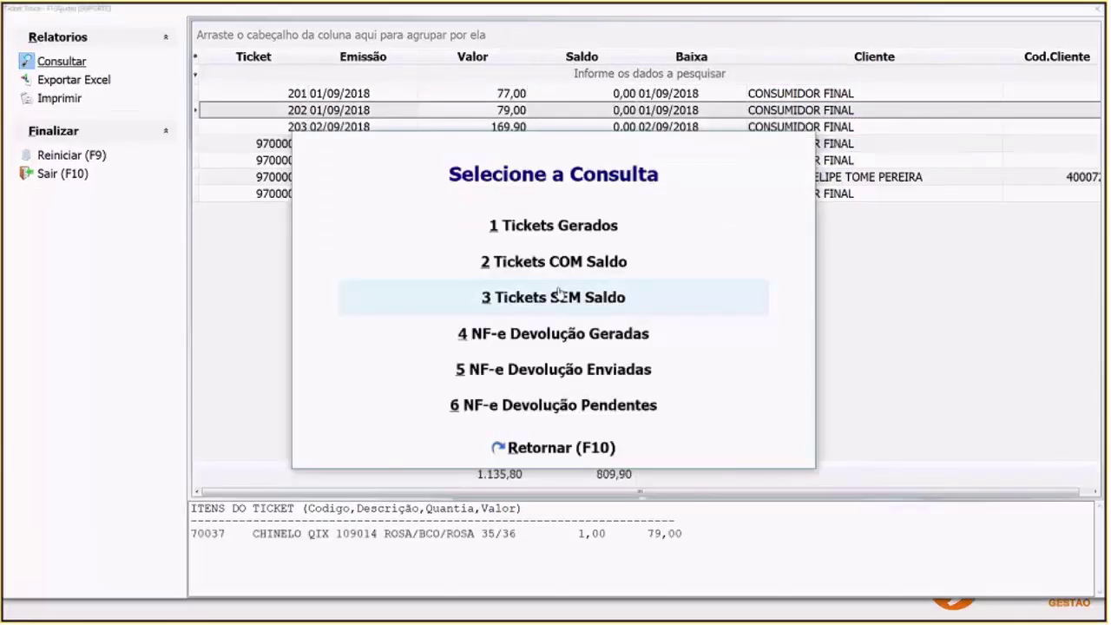
Step: Reset the ticket query and view the ticket report types offered for printing
left_click(532, 448)
left_click(65, 156)
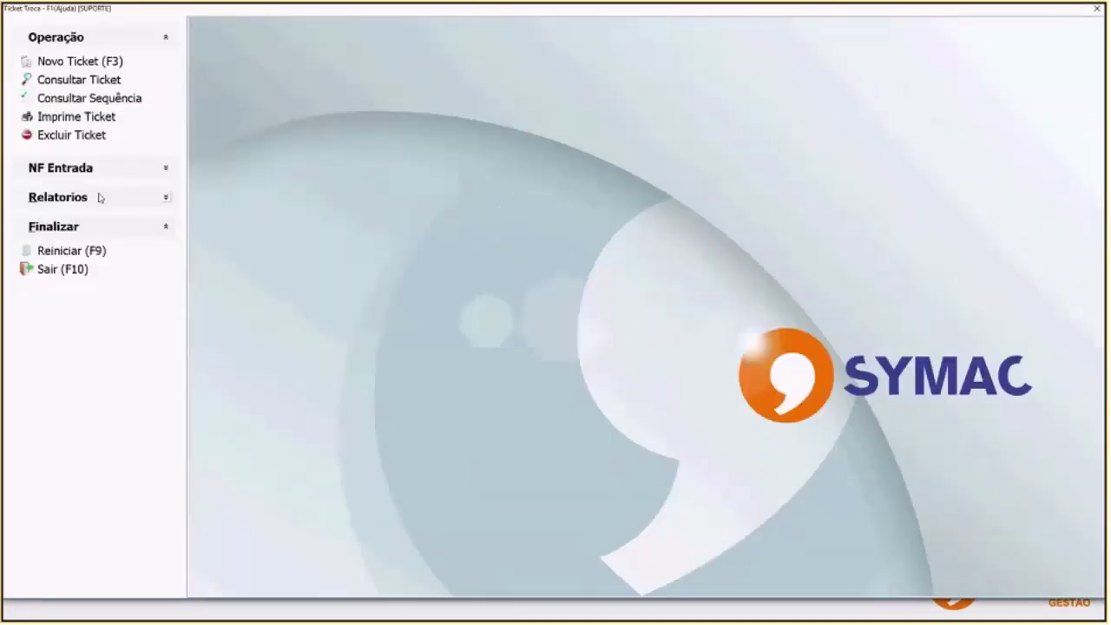
left_click(164, 200)
left_click(48, 240)
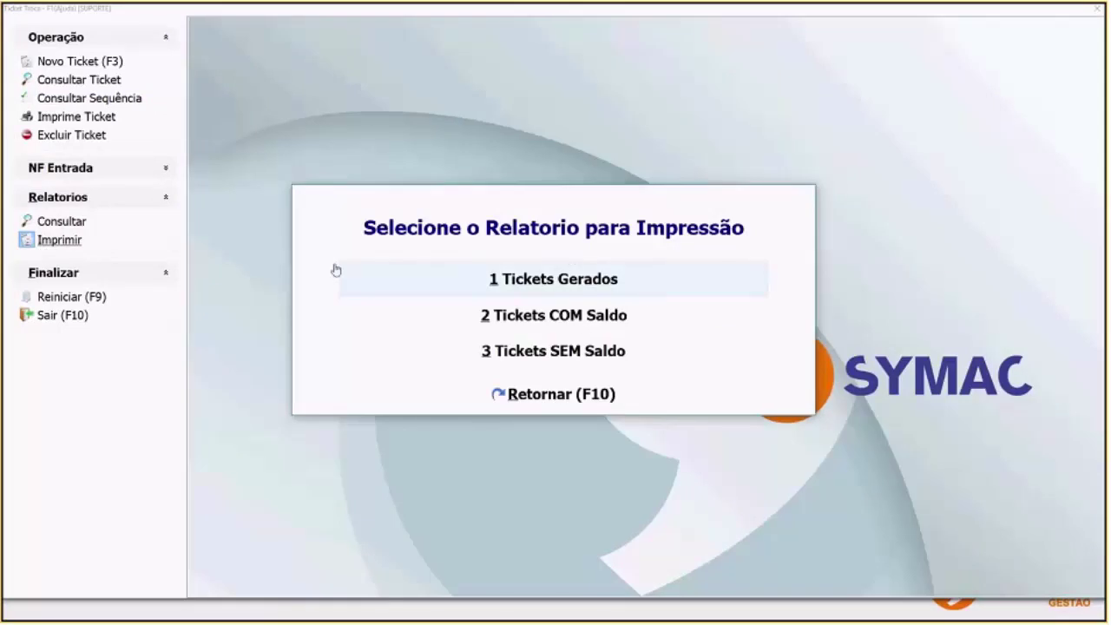
left_click(521, 394)
Step: Query the generated return invoices (NF-e Devolução Geradas) for the period 01/08/2018 to 10/09/2018
left_click(61, 221)
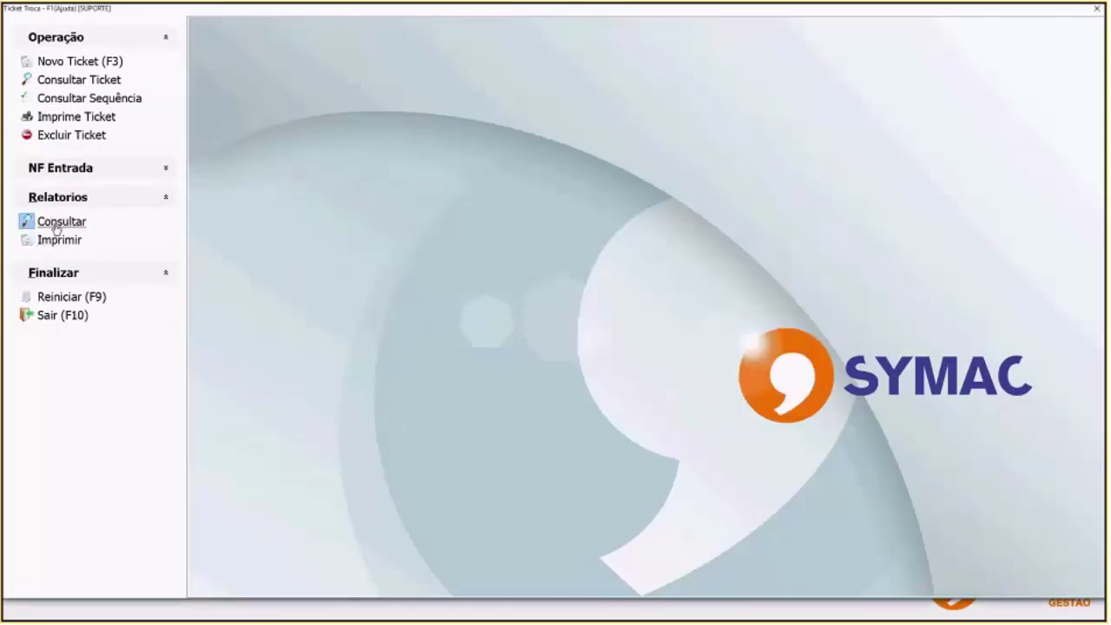
left_click(614, 329)
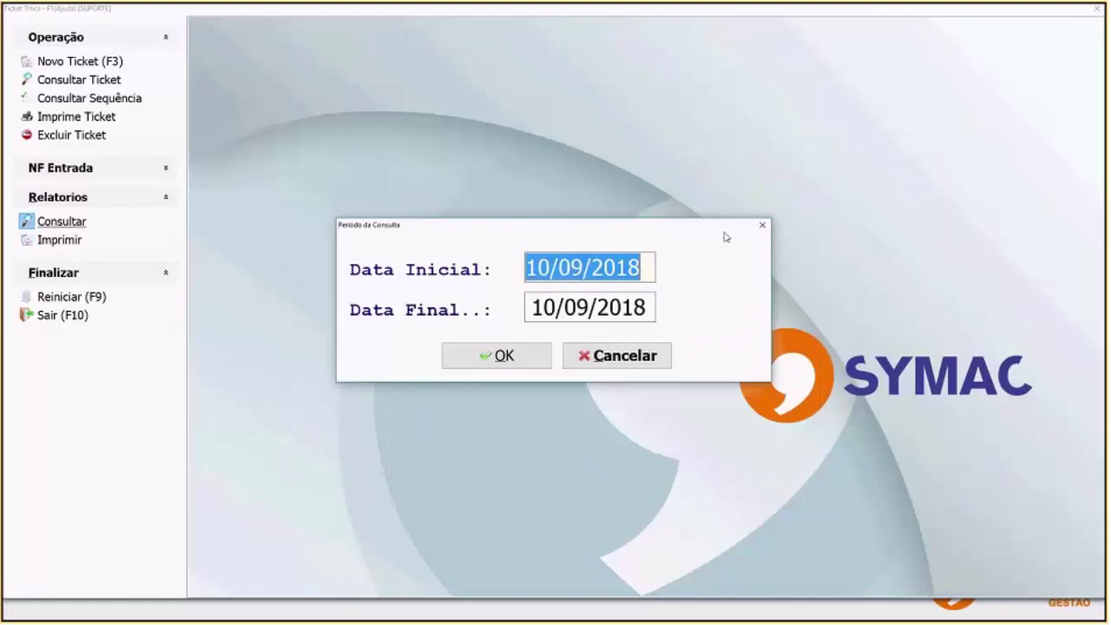
type("01/08/")
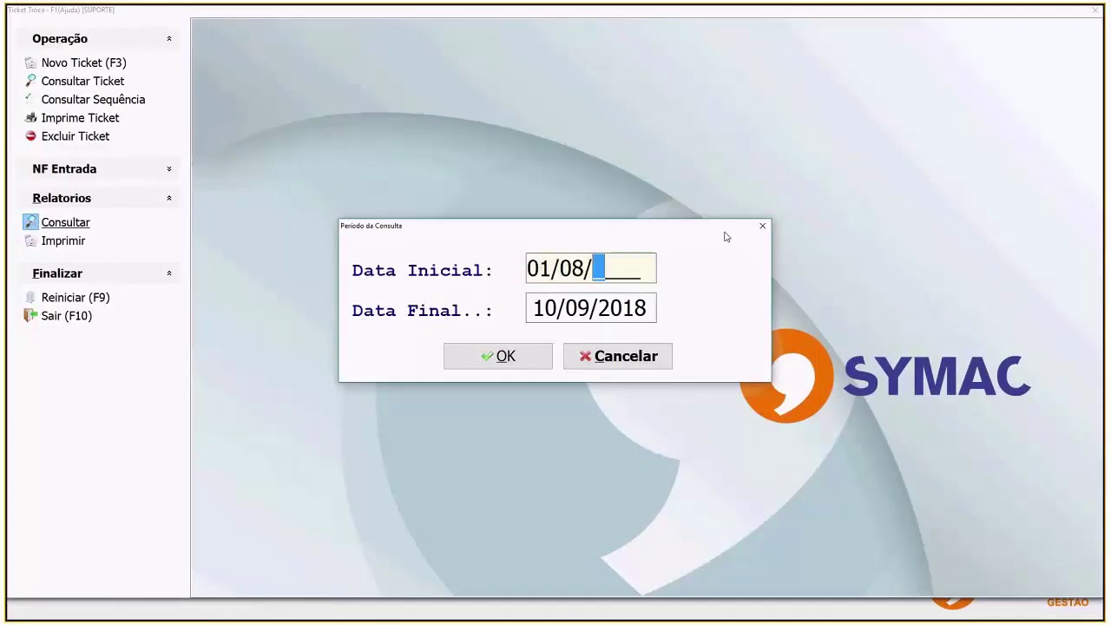
type("2018")
key("Tab")
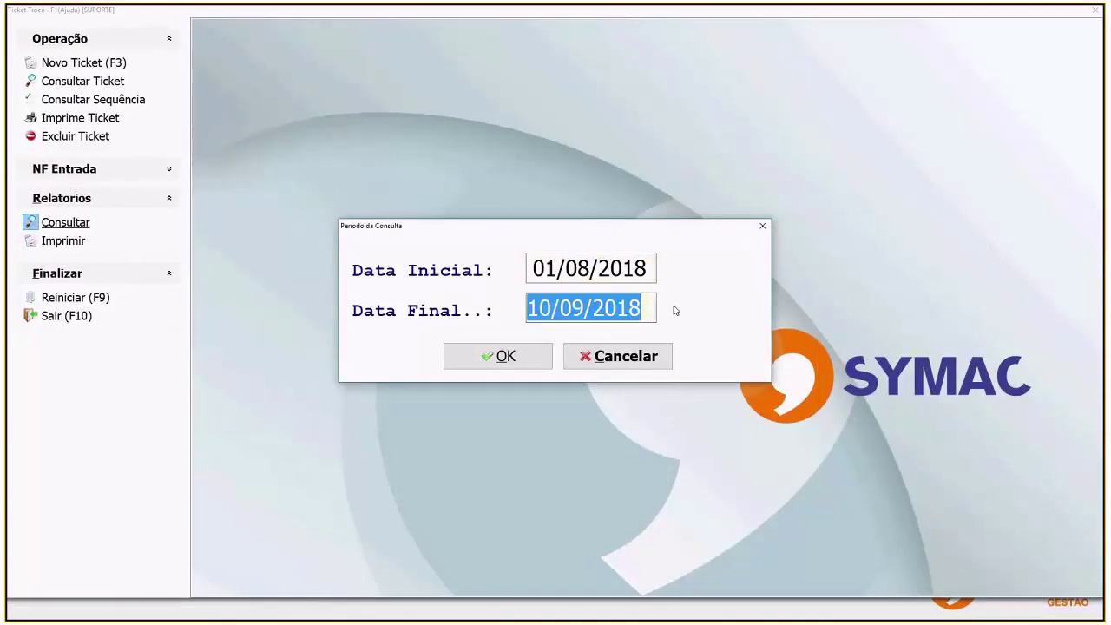
left_click(506, 359)
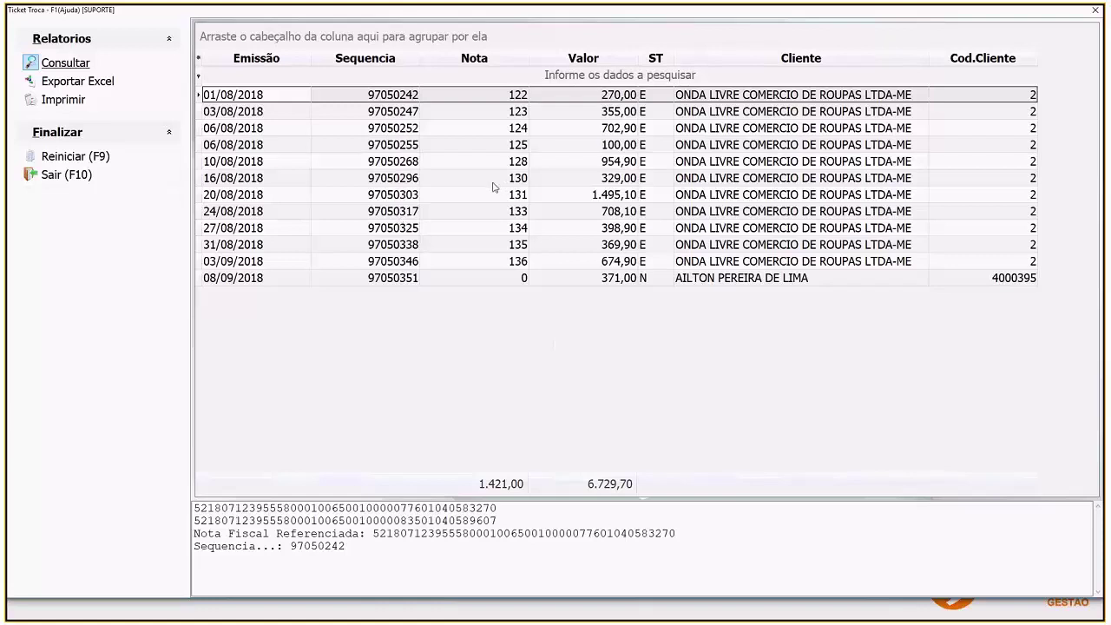
Step: Examine the referenced fiscal notes of several return invoices in the list, ending with the one dated 08/09/2018
left_click(358, 130)
left_click(373, 195)
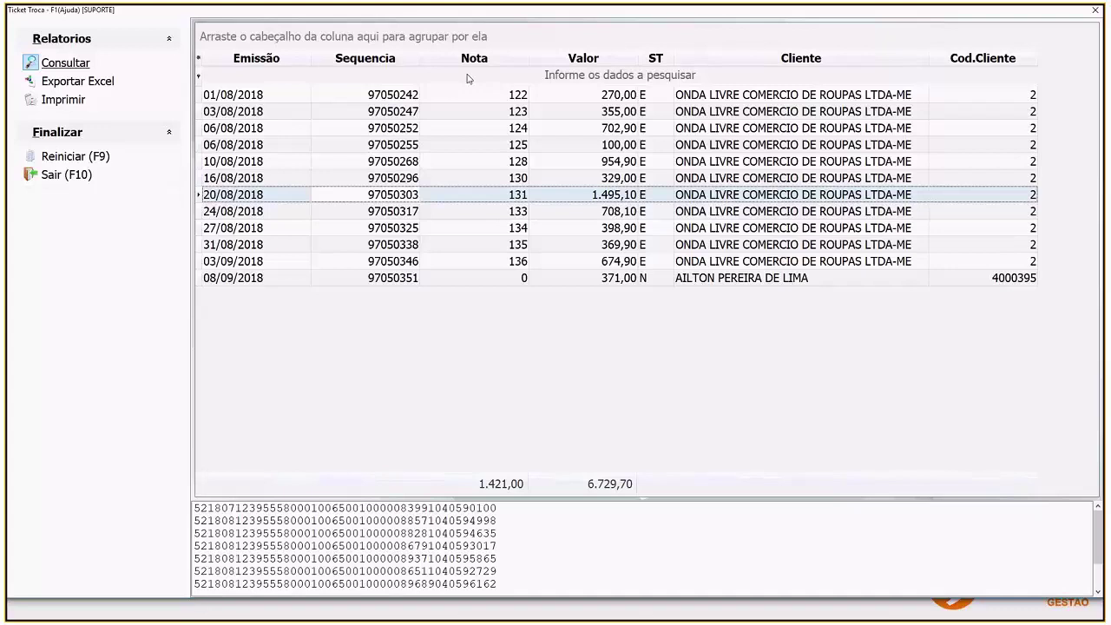
left_click(501, 178)
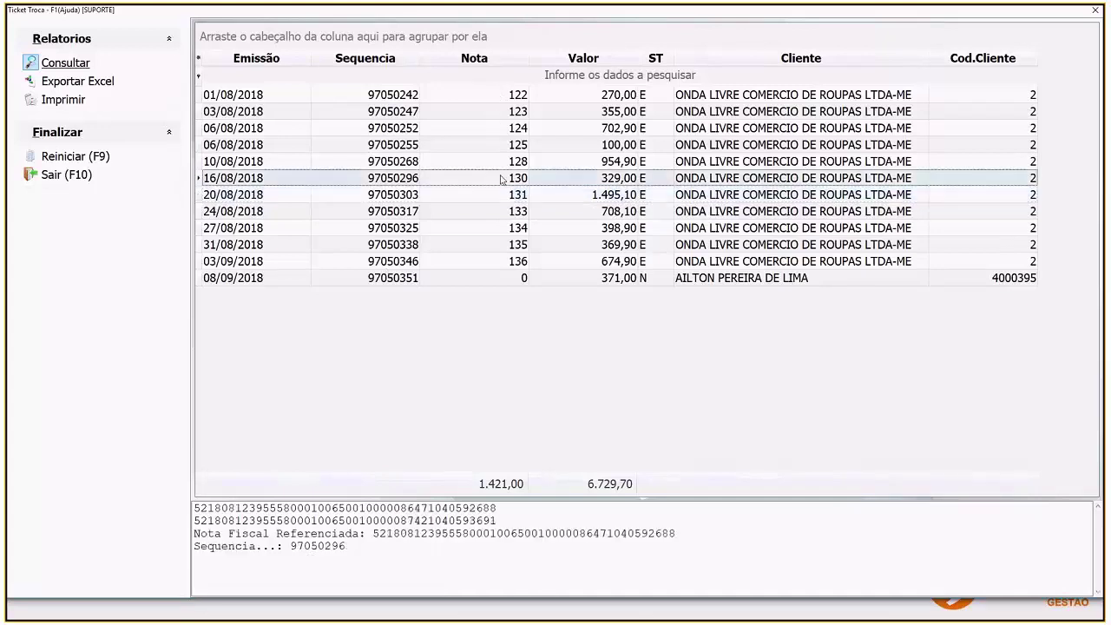
left_click(497, 228)
left_click(495, 247)
left_click(485, 268)
left_click(466, 279)
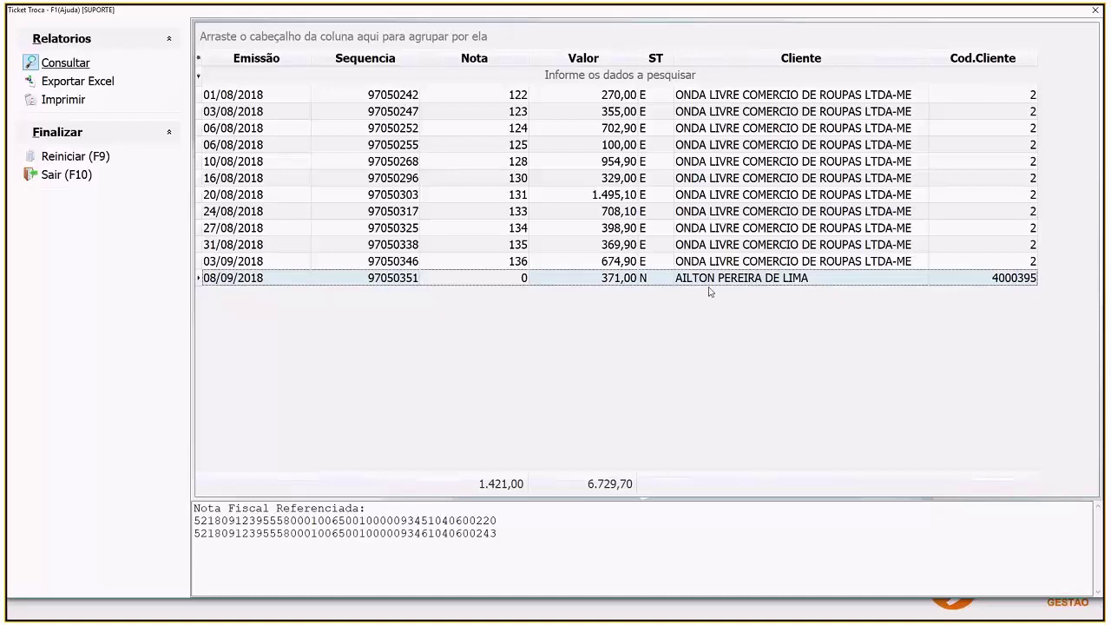
Step: Highlight the referenced fiscal note keys of the 08/09/2018 return invoice to inspect them
left_click(195, 521)
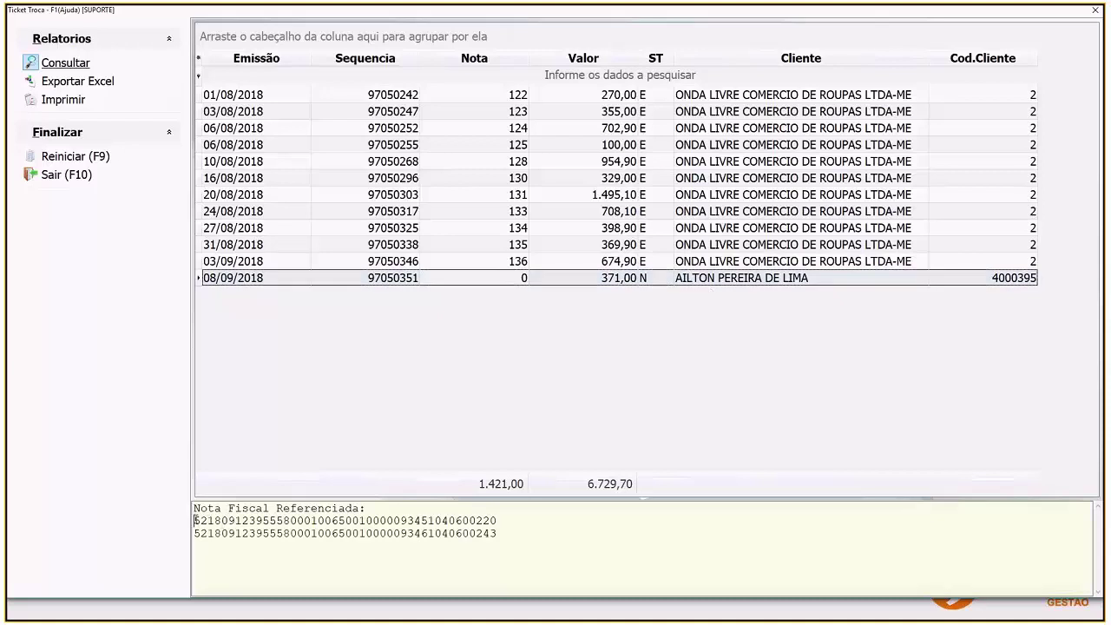
left_click_drag(195, 521, 353, 550)
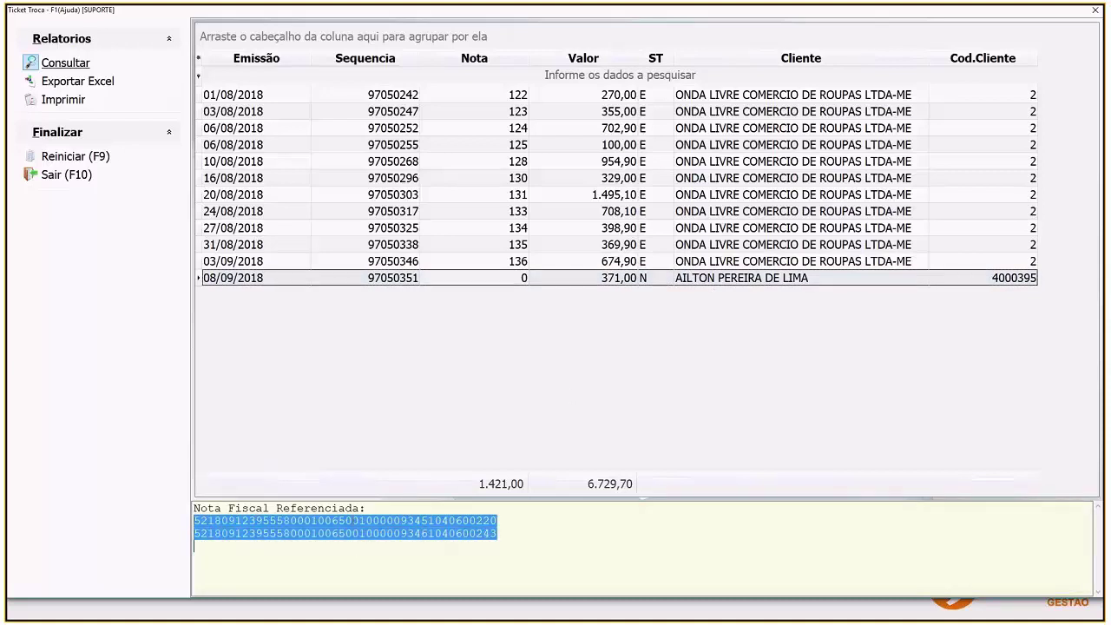
left_click_drag(370, 508, 525, 541)
left_click(388, 512)
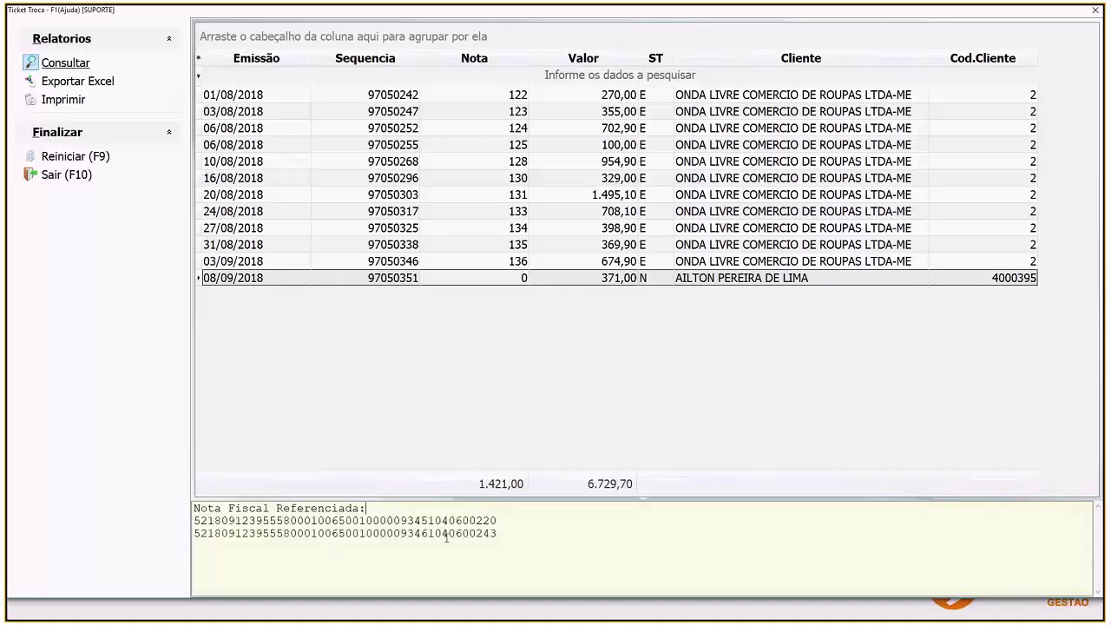
left_click(493, 521)
left_click(499, 522)
Step: Check the references of the 24/08/2018 return invoice, review the available query types and exit Ticket Troca
left_click(396, 209)
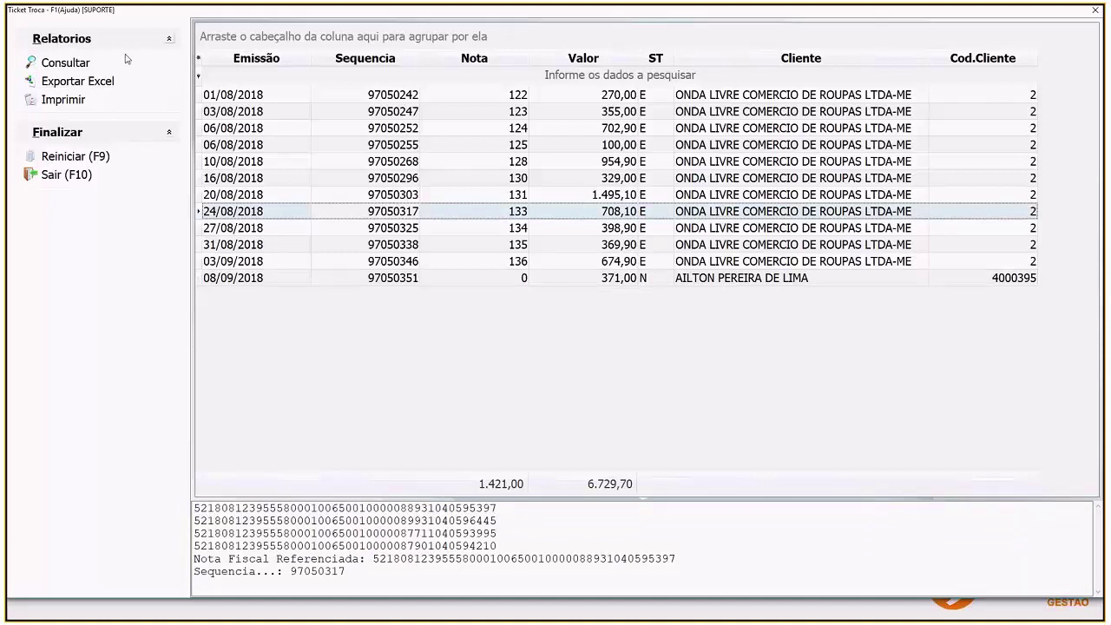
left_click(63, 63)
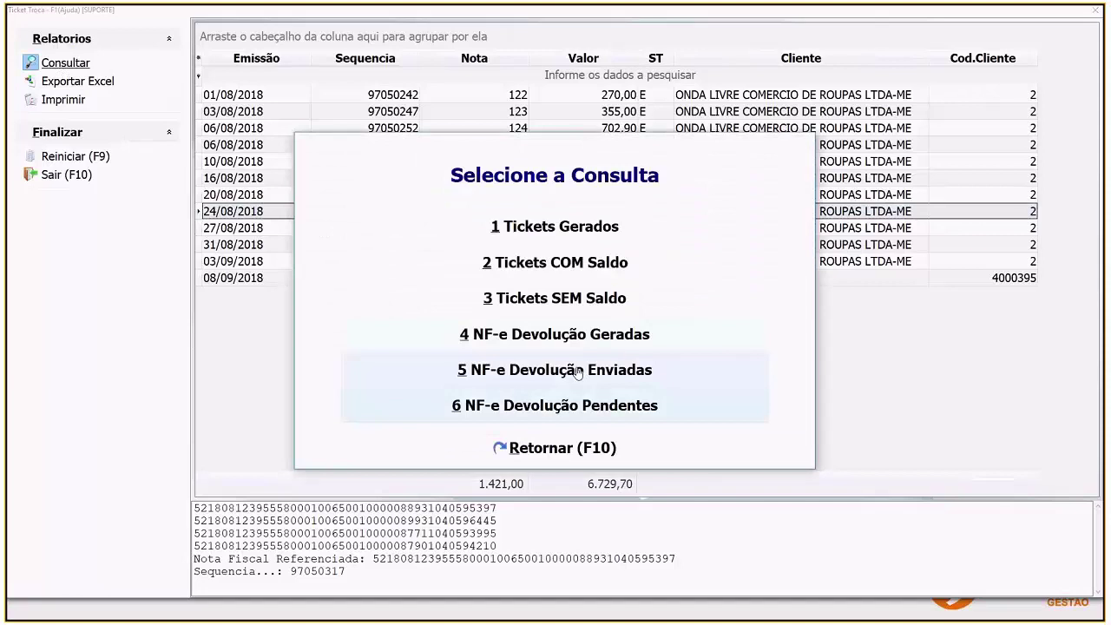
left_click(580, 454)
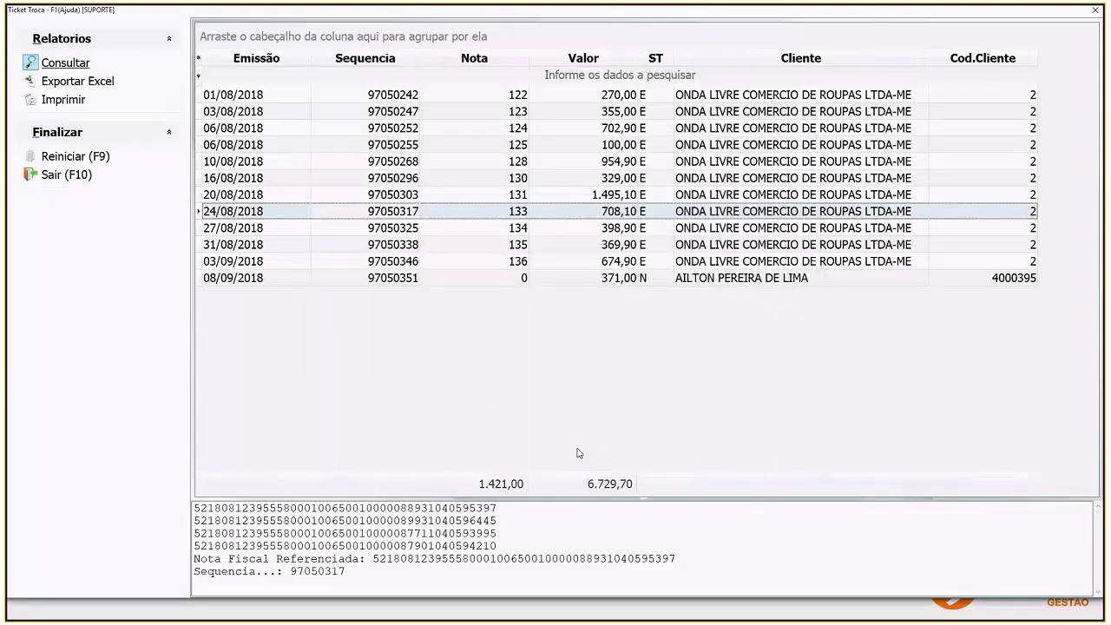
left_click(63, 177)
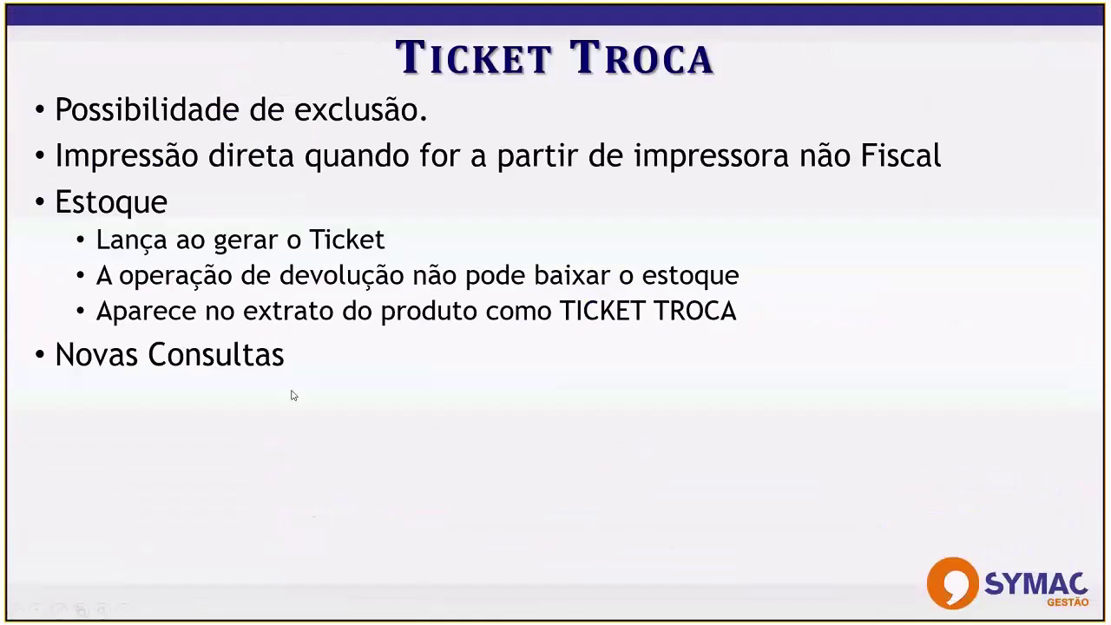
Step: Switch to the SyMac Gestão main window and look over the managerial analysis functions, including Análise de Vendas
left_click(293, 396)
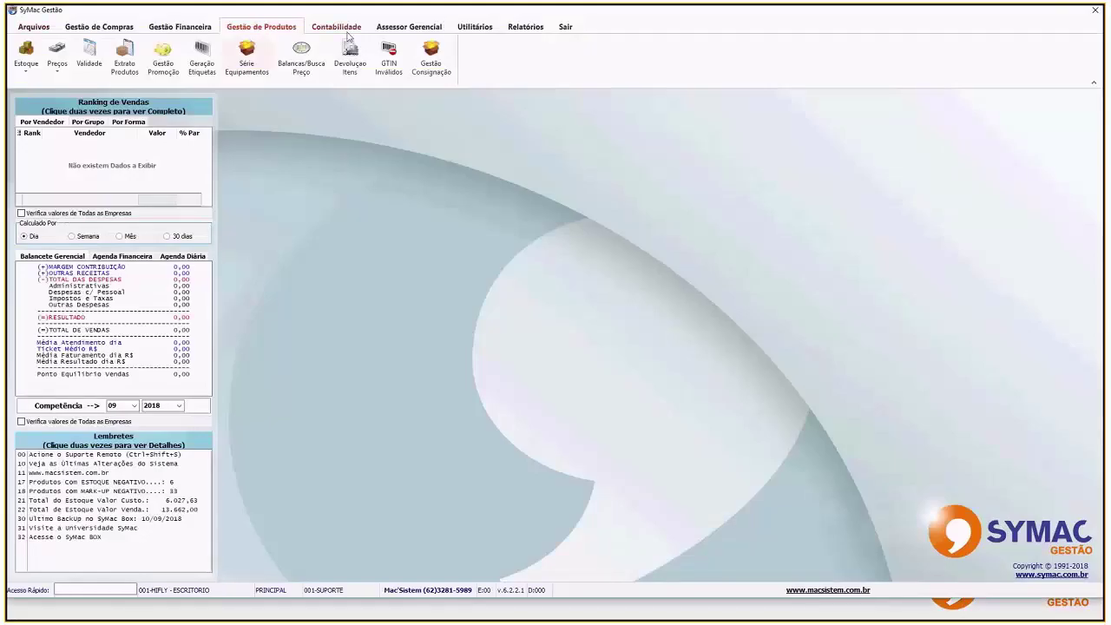
left_click(386, 27)
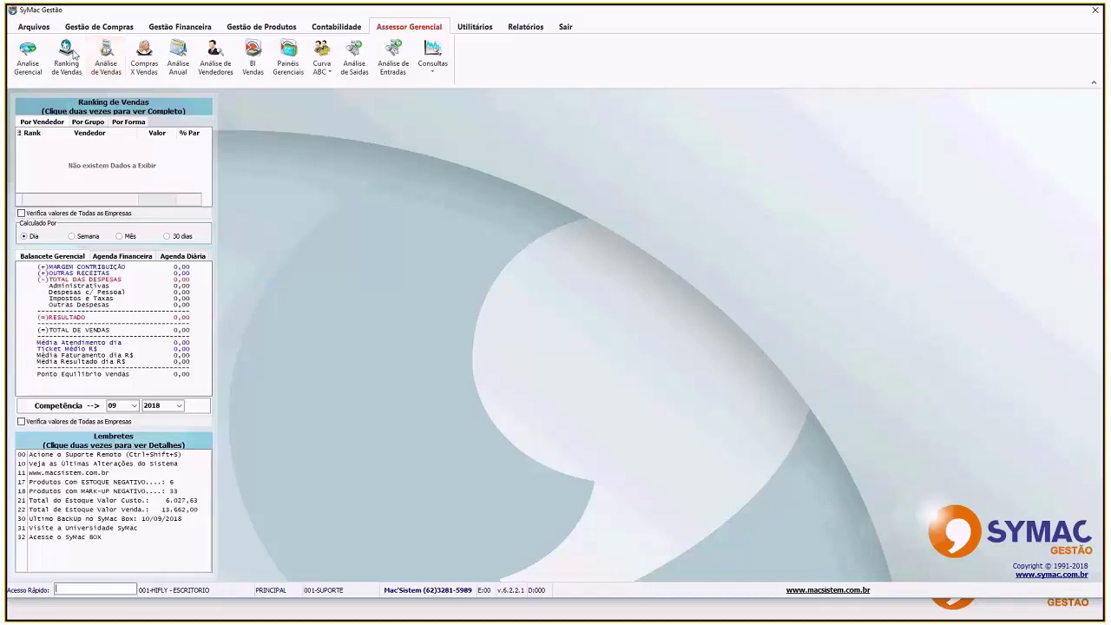
left_click(106, 57)
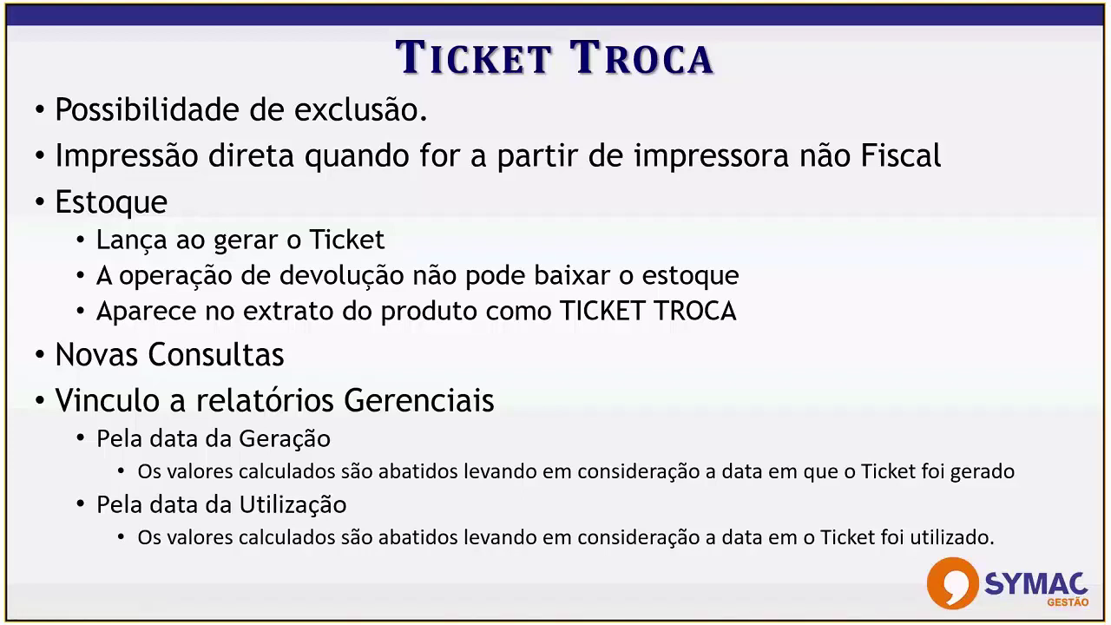
Step: Switch to Análise de Vendas, choose report 003 - Relatório de Vendas - Detalhado and set the period from 01/08/2018 to 15/08/2018
key("alt+Tab")
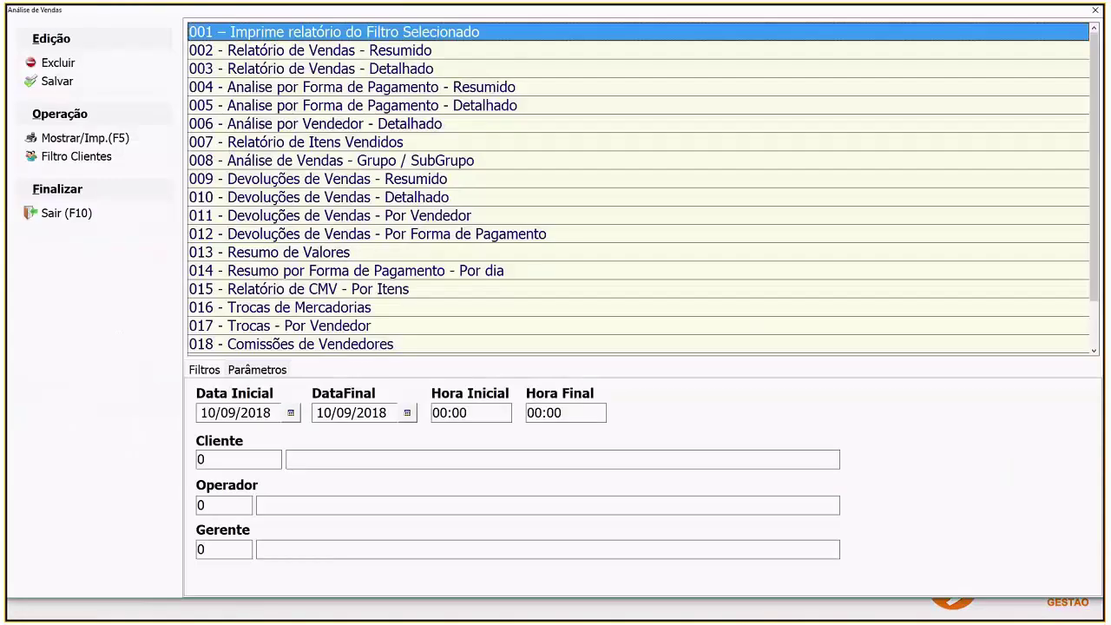
left_click(260, 69)
left_click(230, 413)
type("01082018")
key("Tab")
type("15082018")
key("Tab")
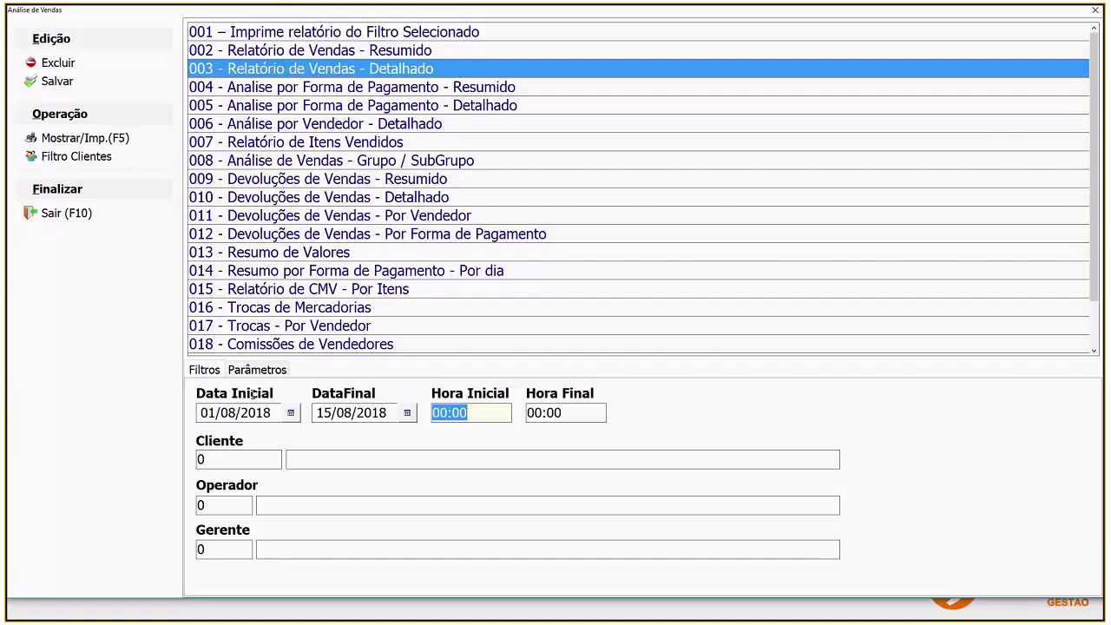
Step: Preview the detailed sales report, close it and exit Análise de Vendas
left_click(70, 139)
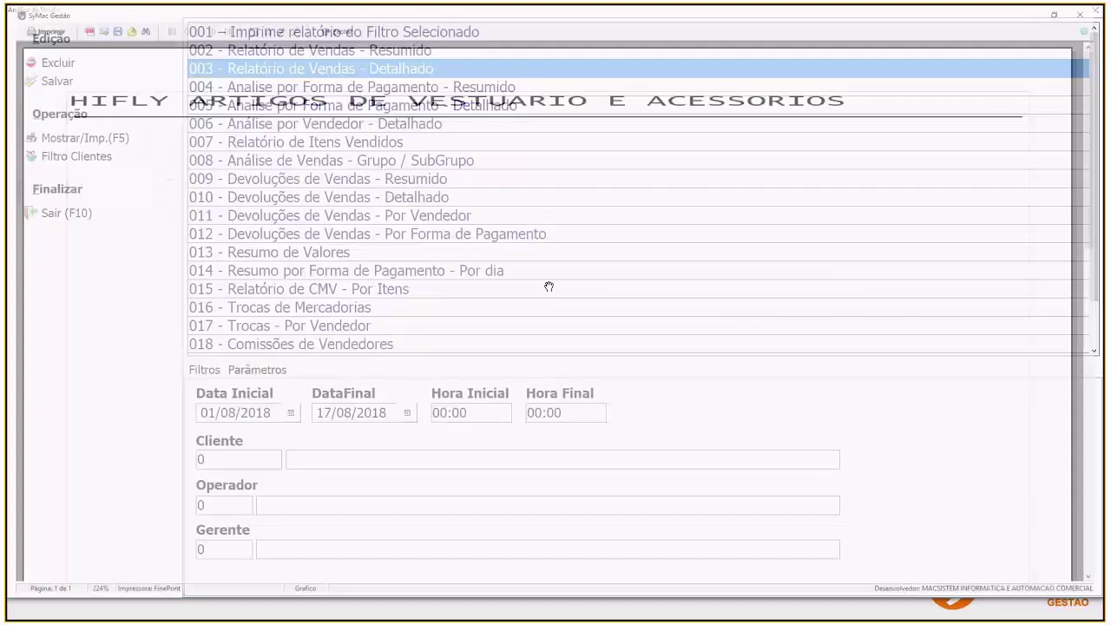
key("Escape")
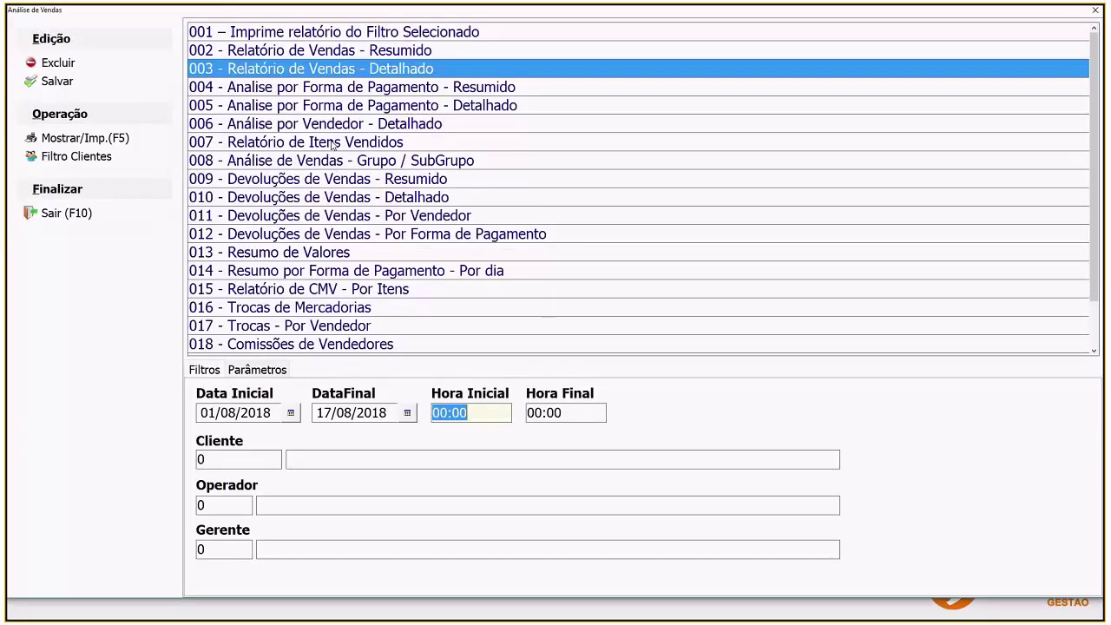
key("F10")
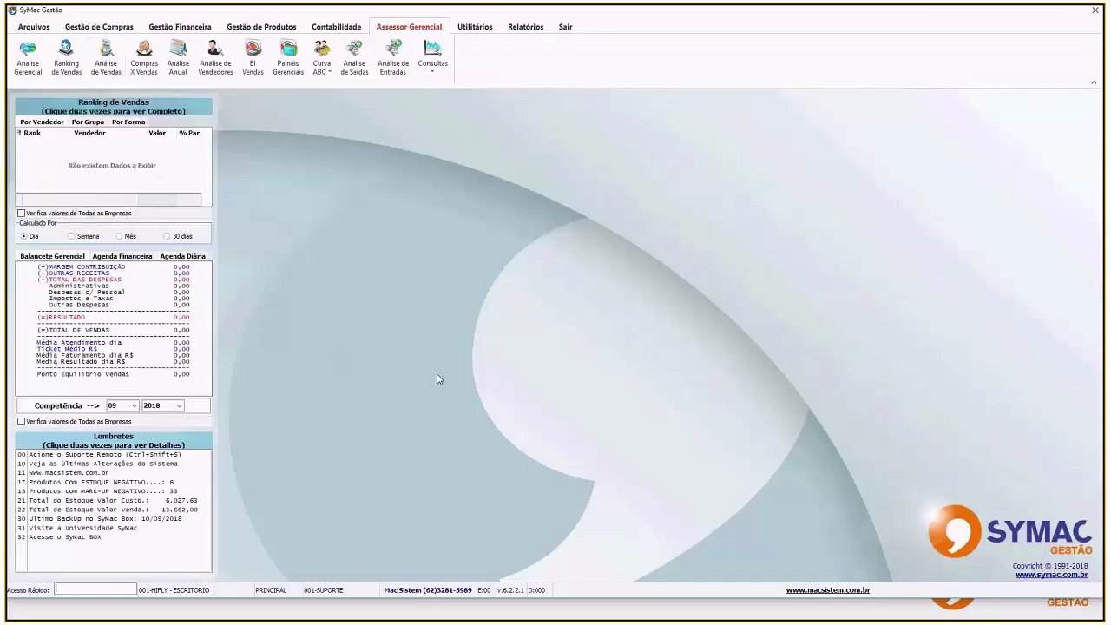
Step: Log in as the SUPORTE user under company 04-HIFLY - FLAMBOYANT, entering the account password
type("1")
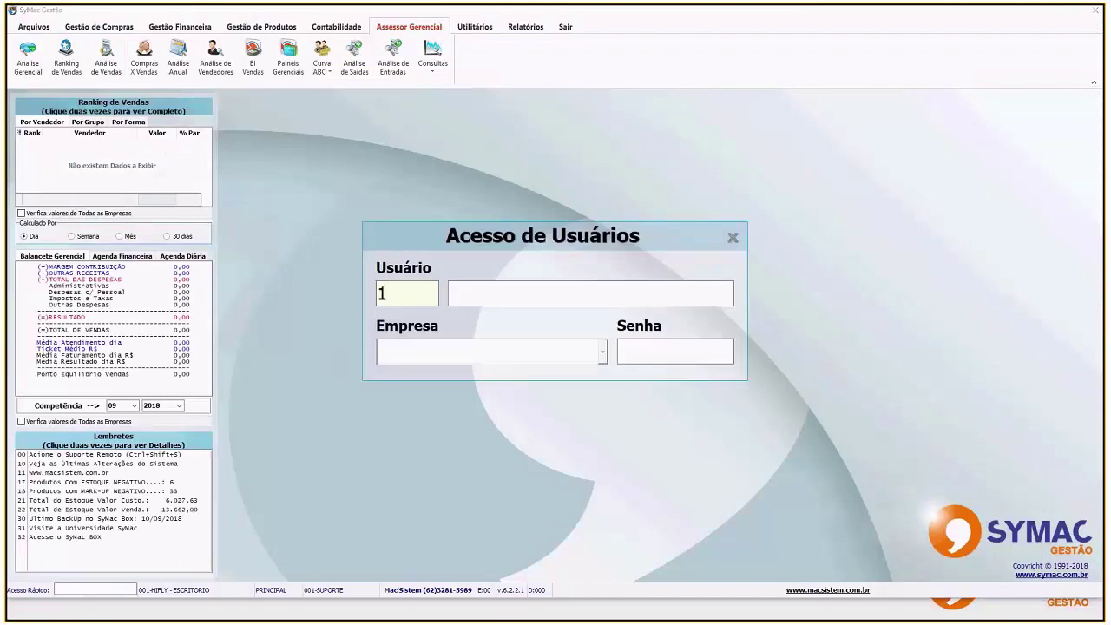
key("Return")
key("alt+Down")
key("Down")
key("Down")
key("Down")
key("Return")
key("Return")
type("********")
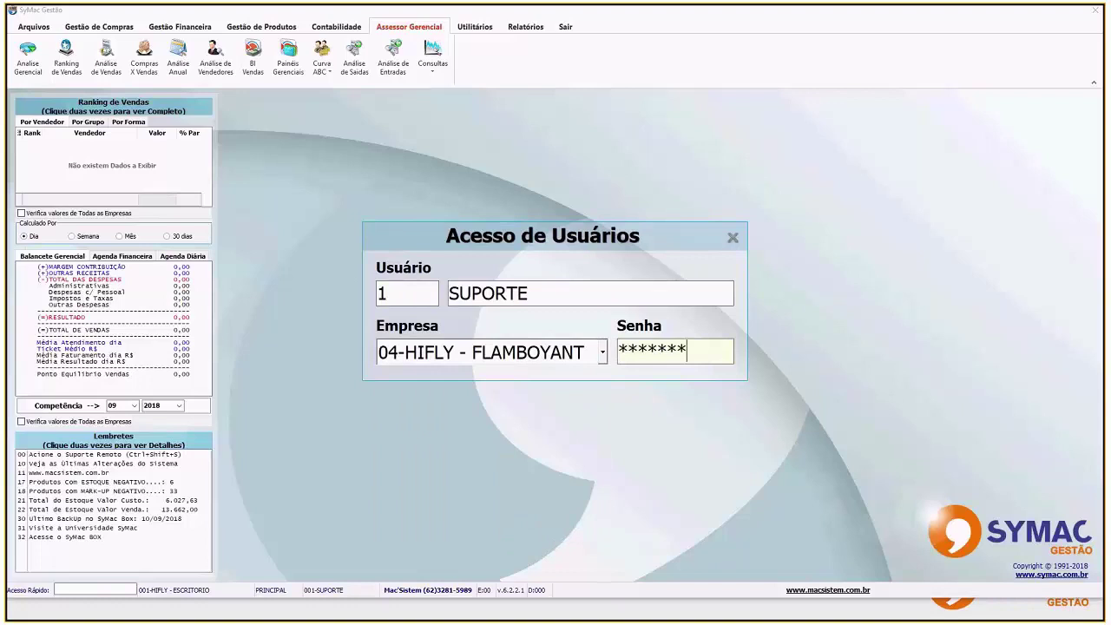
key("Return")
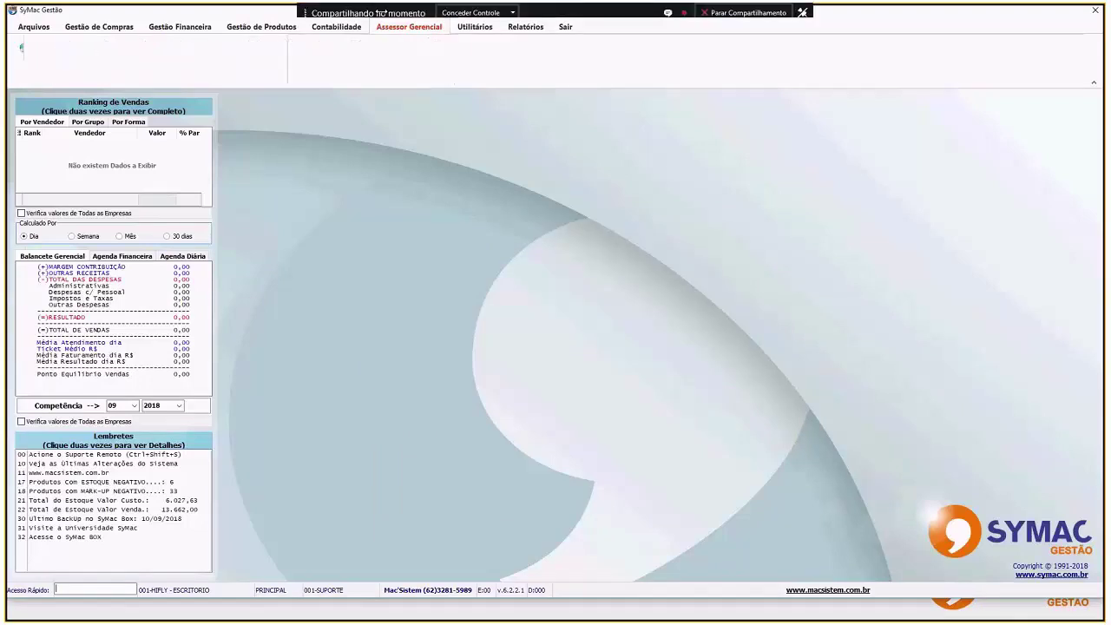
Step: Check the option "Ticket Troca em relatórios Gerencias - Calcula por Uso" in the HIFLY - FLAMBOYANT company record and leave without saving
scroll(95, 48, "down", 5)
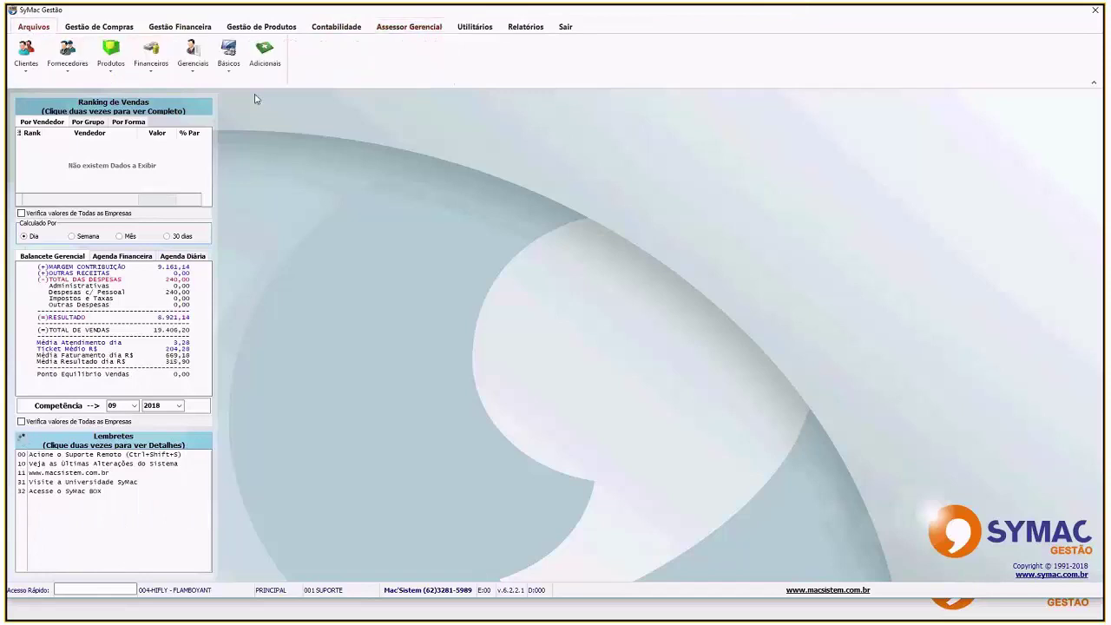
left_click(228, 53)
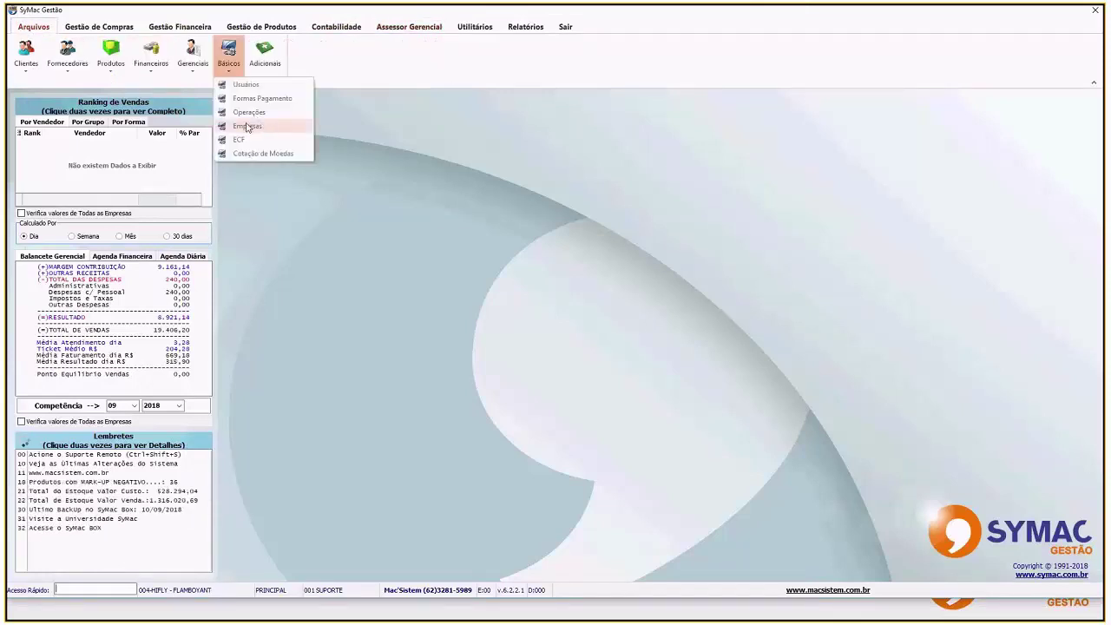
left_click(246, 128)
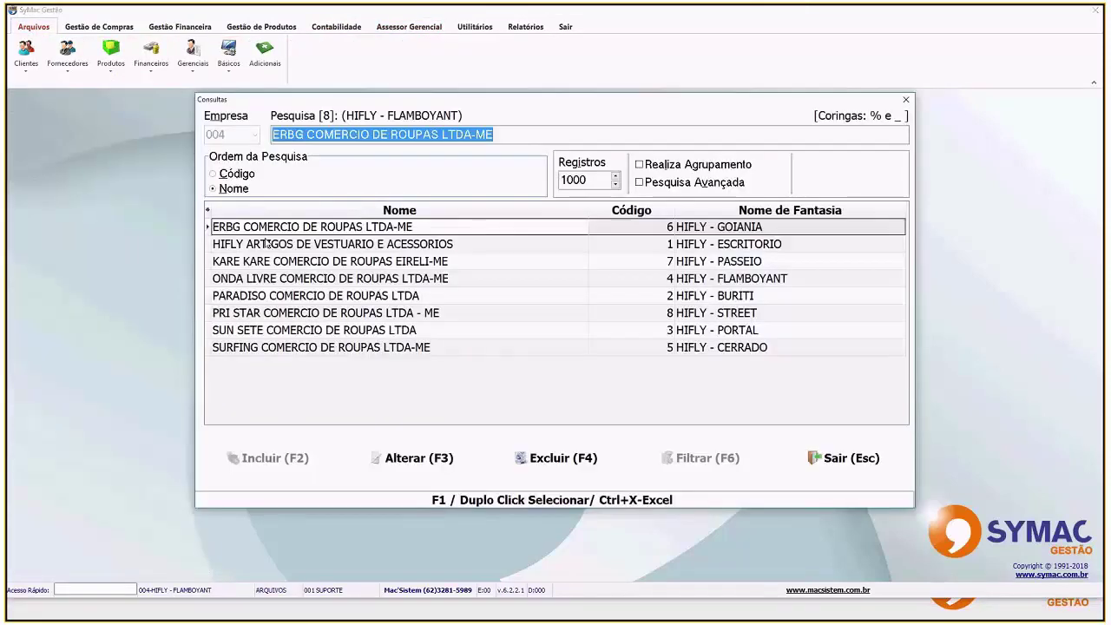
left_click(525, 279)
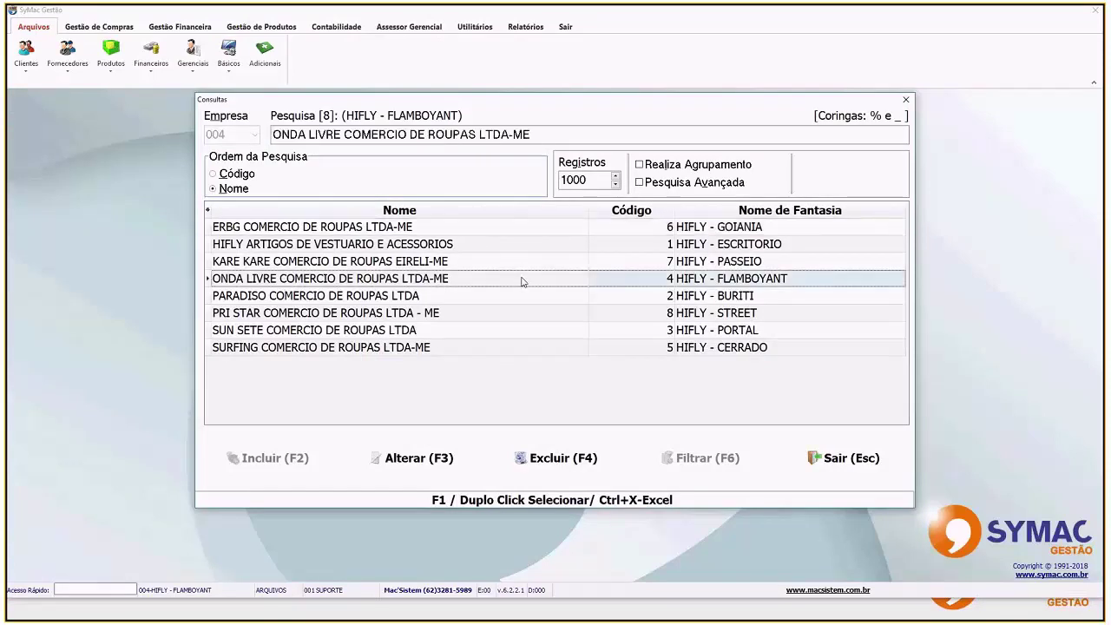
left_click(401, 476)
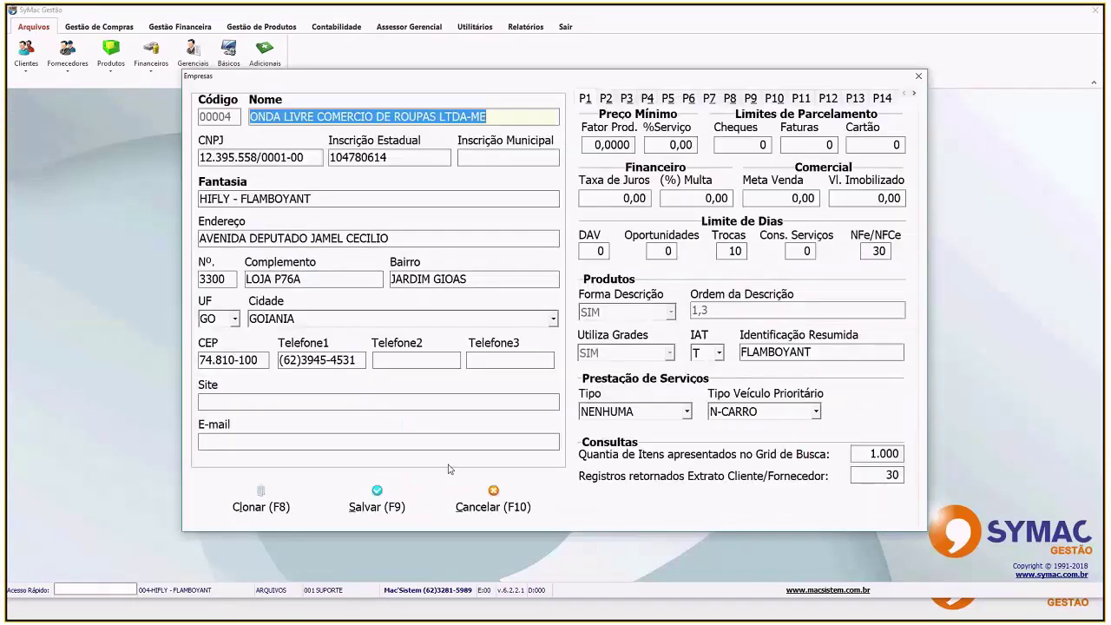
left_click(751, 99)
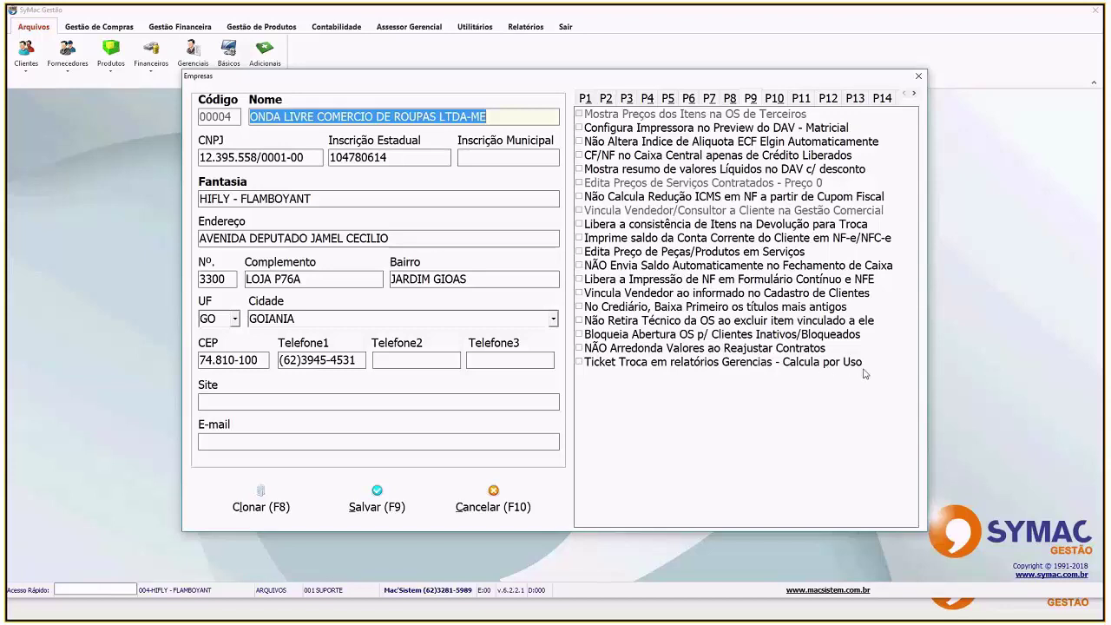
left_click(493, 502)
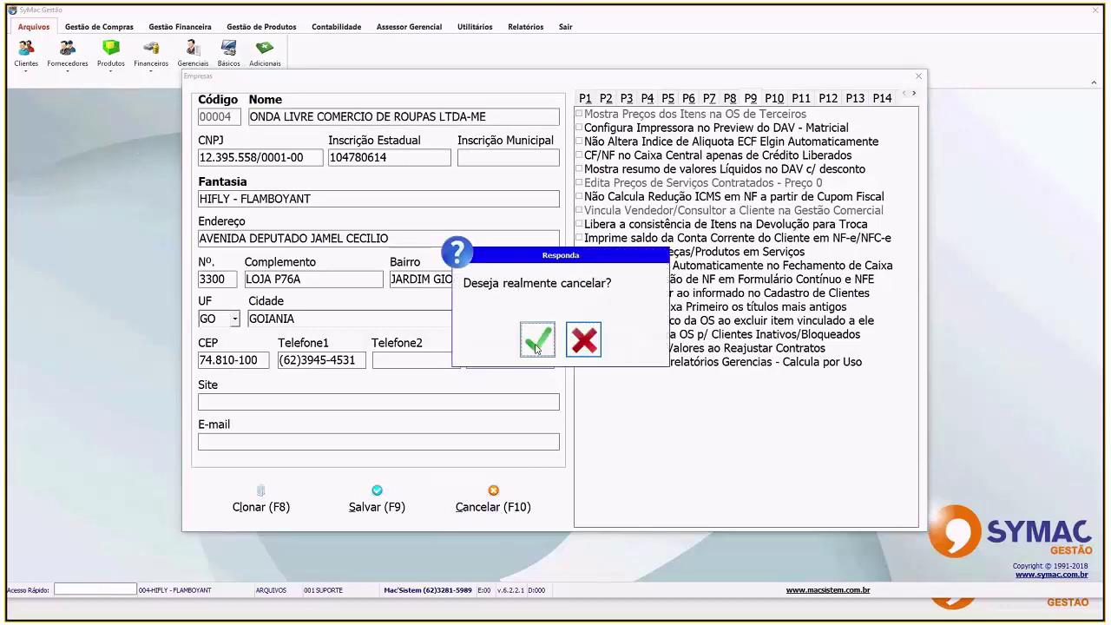
left_click(535, 339)
key("Return")
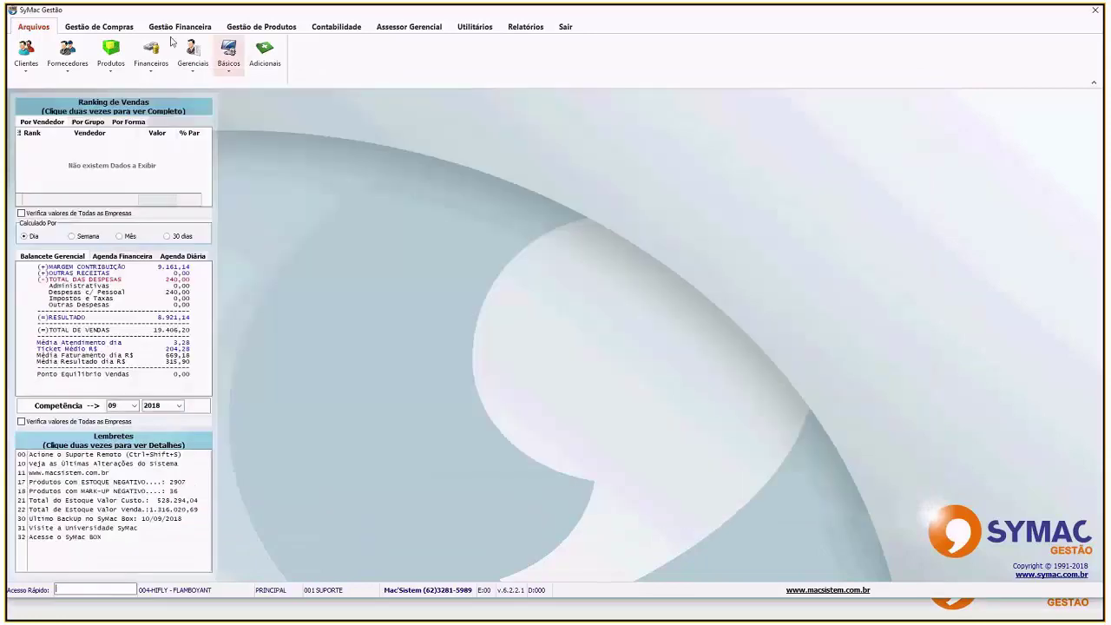
Step: Generate report 003 - Relatório de Vendas - Detalhado in Análise de Vendas with both initial and final dates set to 01/08/2018
left_click(407, 27)
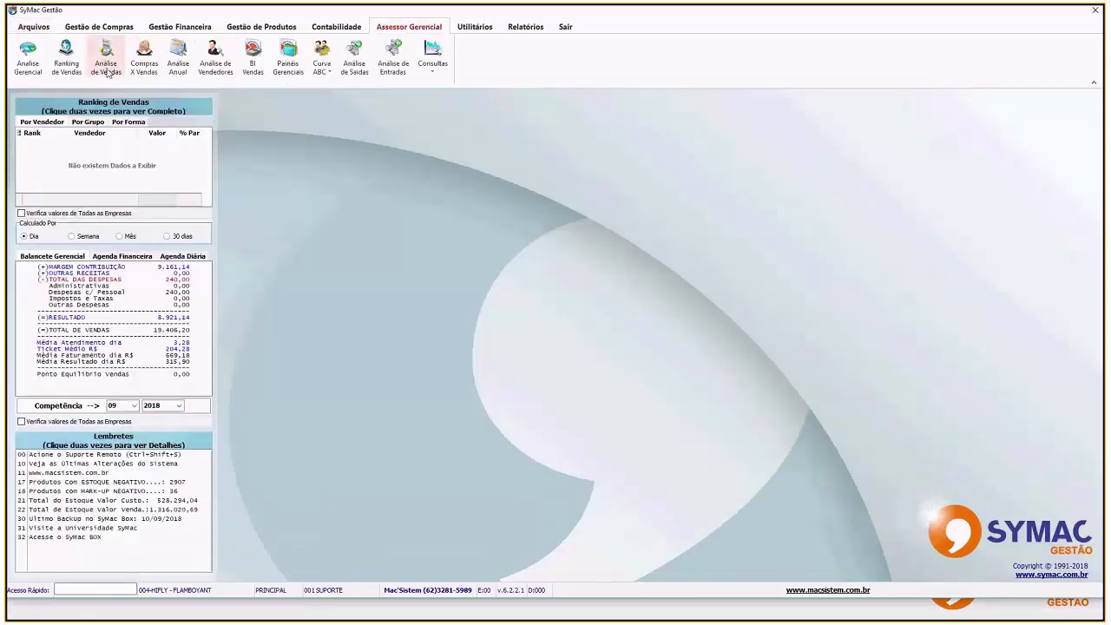
left_click(108, 68)
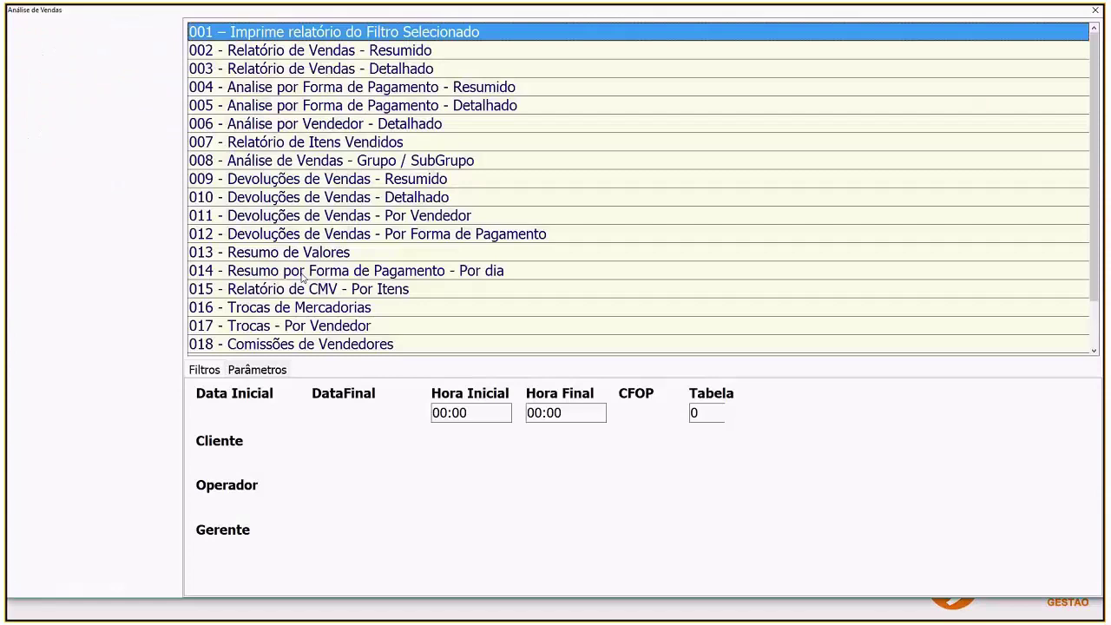
type("01082018")
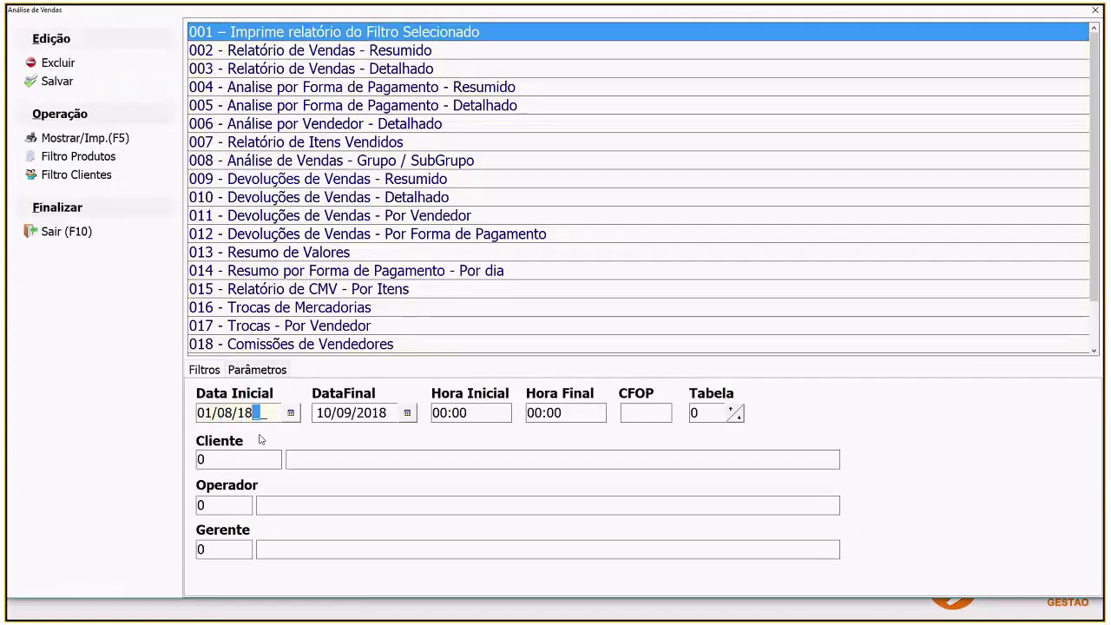
key("Tab")
type("01082018")
key("Tab")
left_click(382, 75)
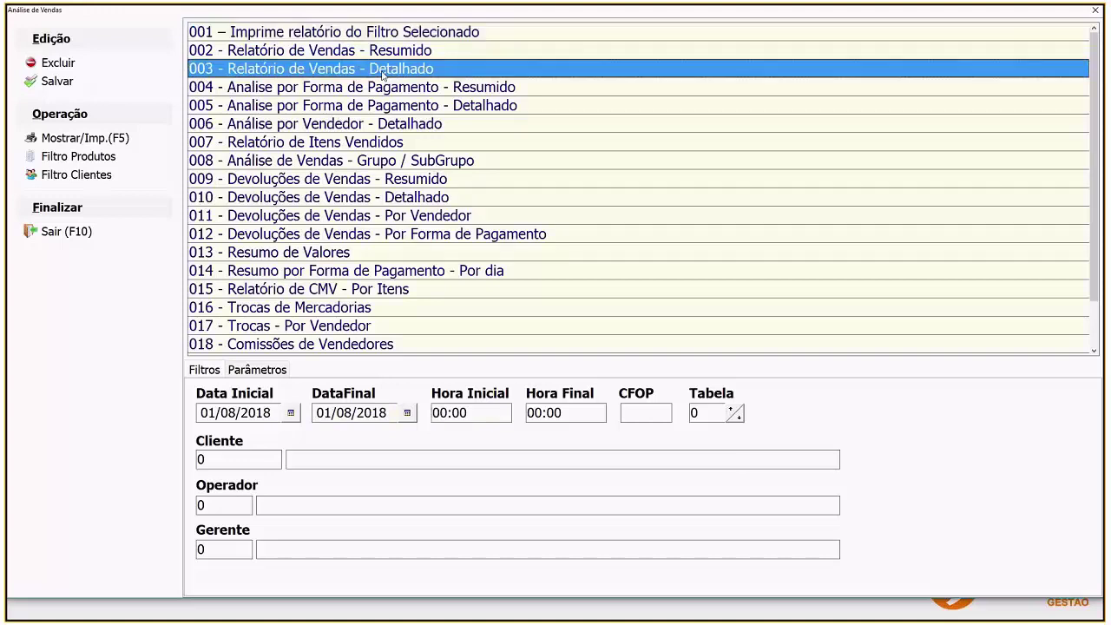
left_click(82, 138)
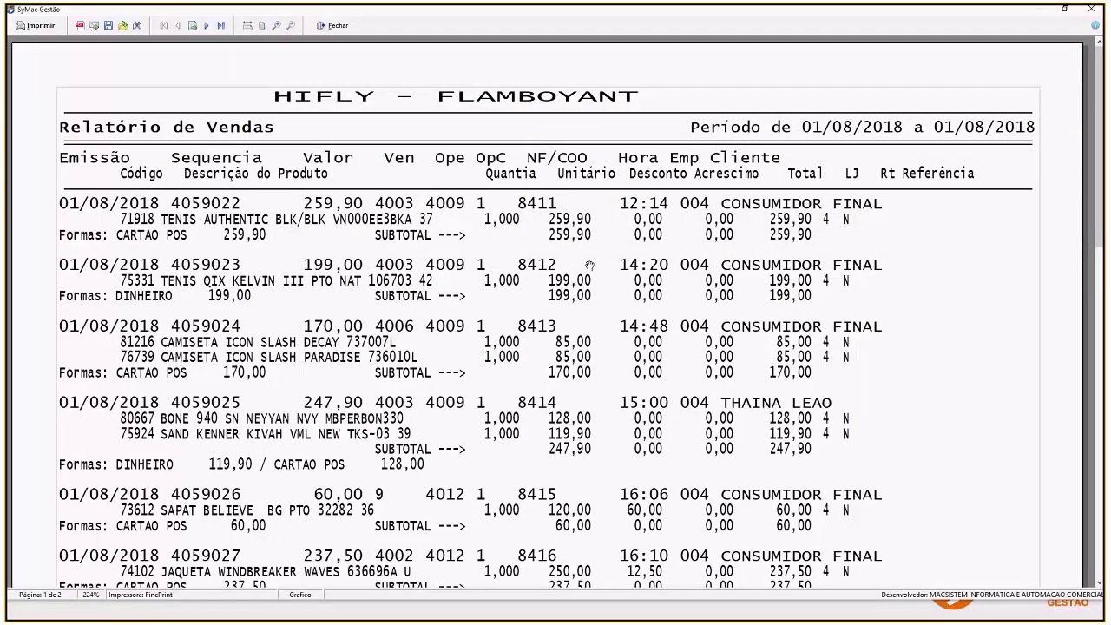
Step: Examine the summary of values on the report's last page, including the Devolução/Troca deduction, and close the report
left_click(222, 26)
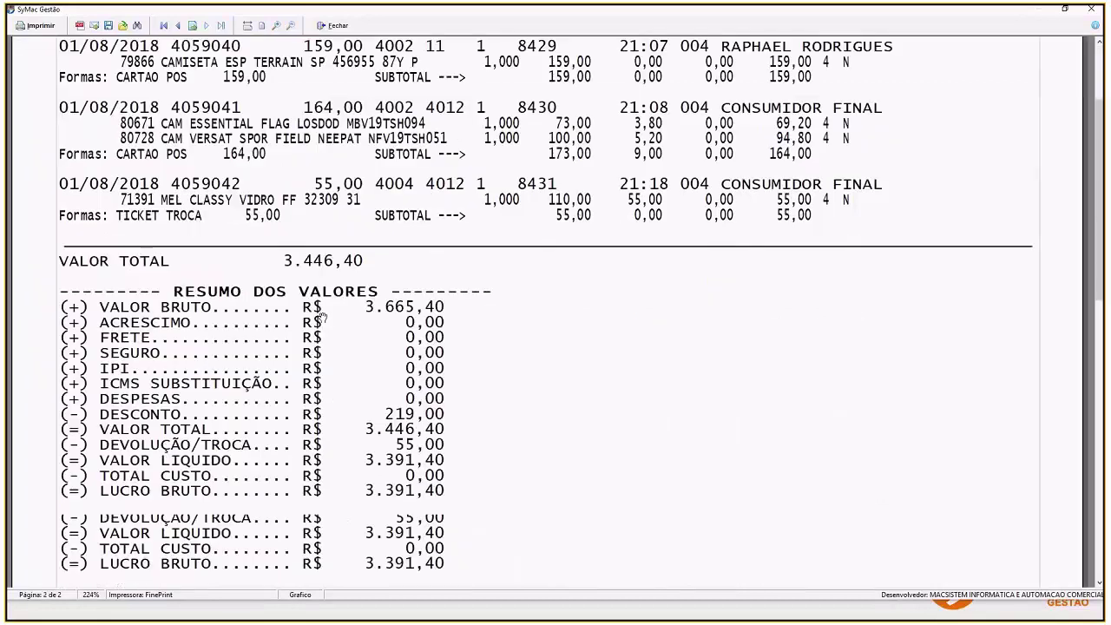
scroll(325, 316, "down", 3)
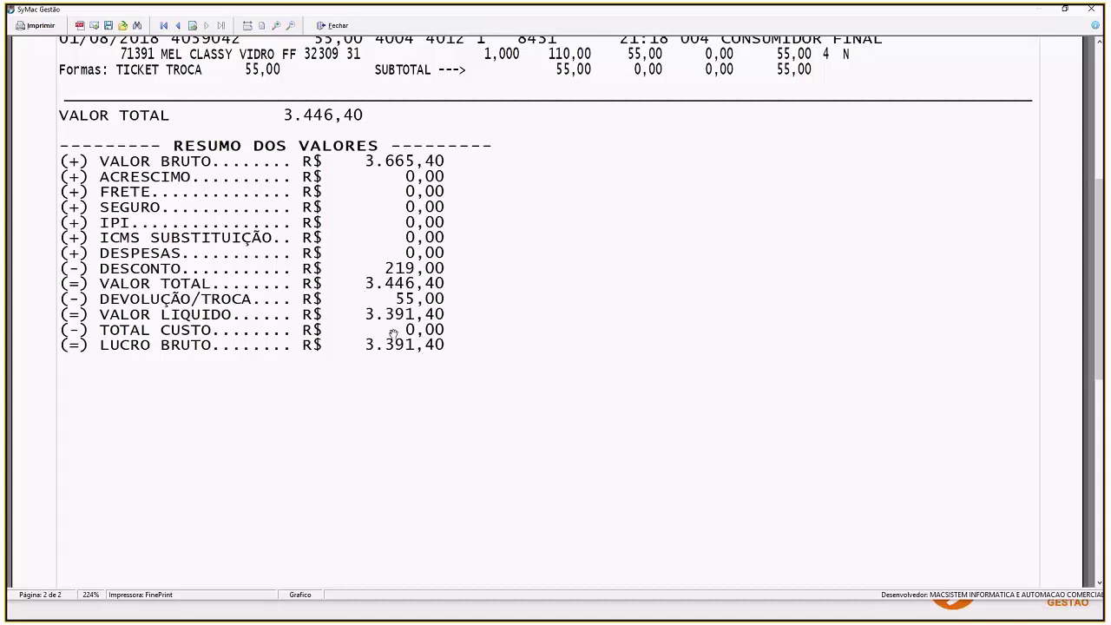
left_click(330, 24)
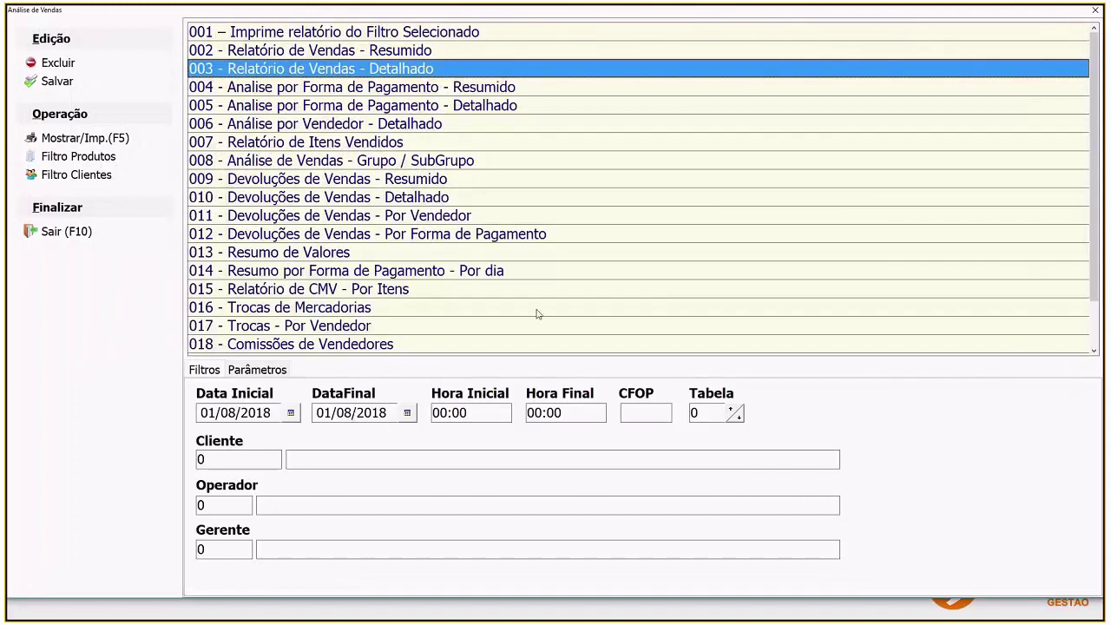
Step: Preview report 006 - Análise por Vendedor - Detalhado for 01/08/2018, examine its seller totals and Devolução/Troca deduction, and close it
left_click(386, 412)
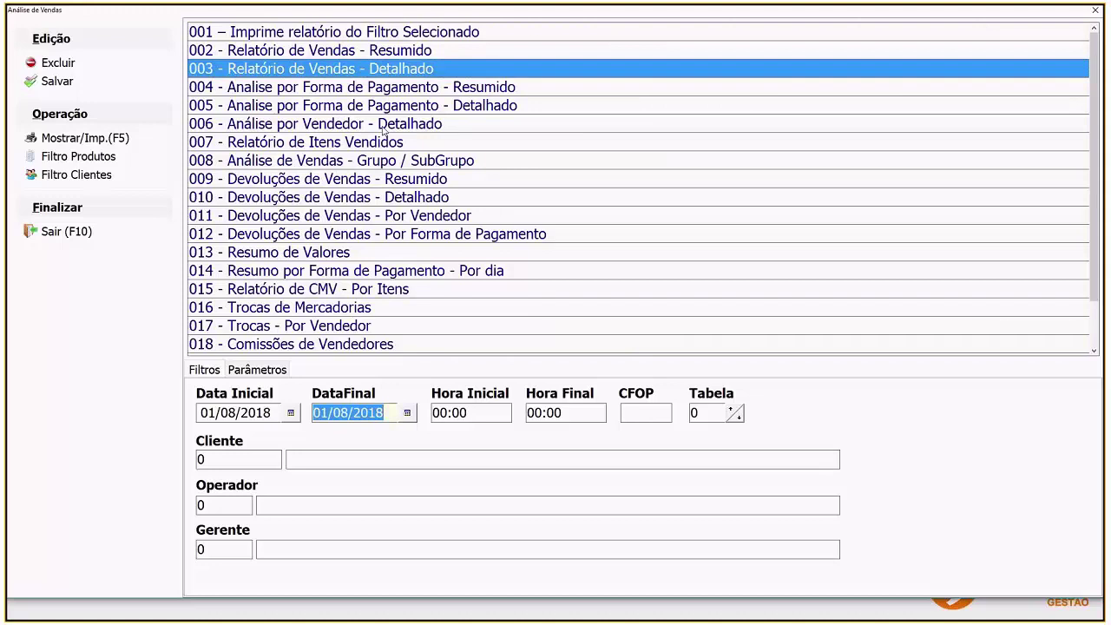
left_click(293, 126)
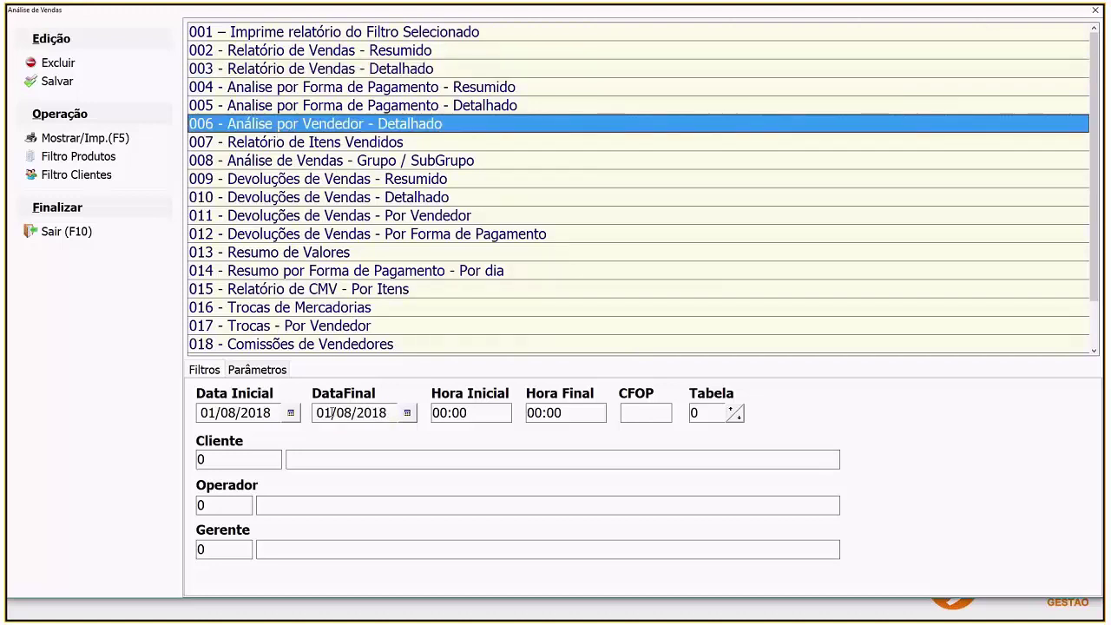
left_click(77, 139)
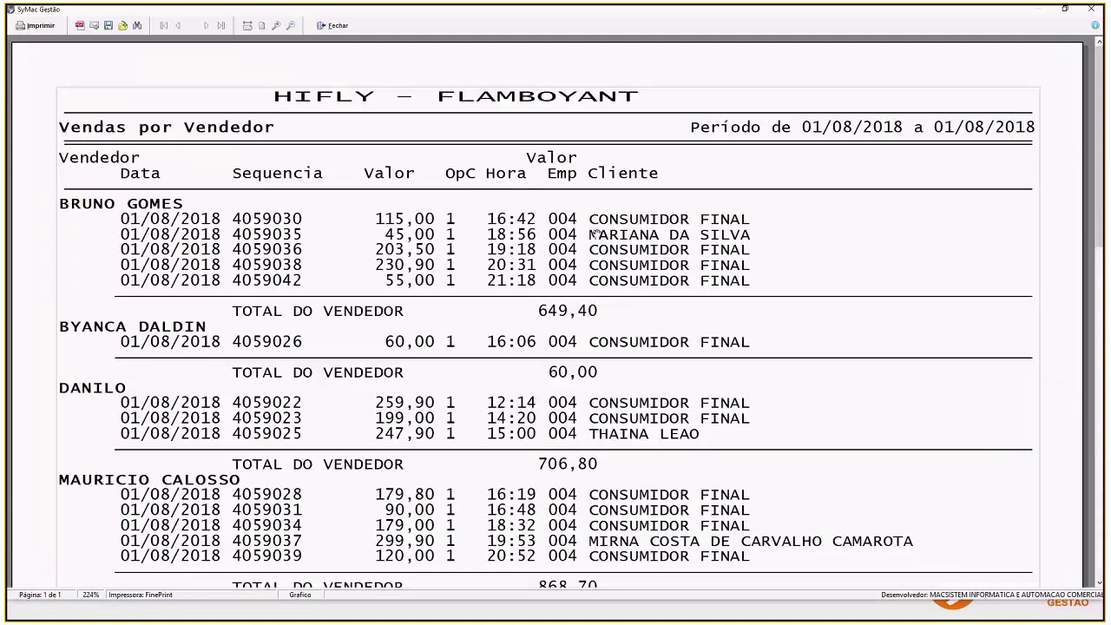
scroll(595, 235, "down", 10)
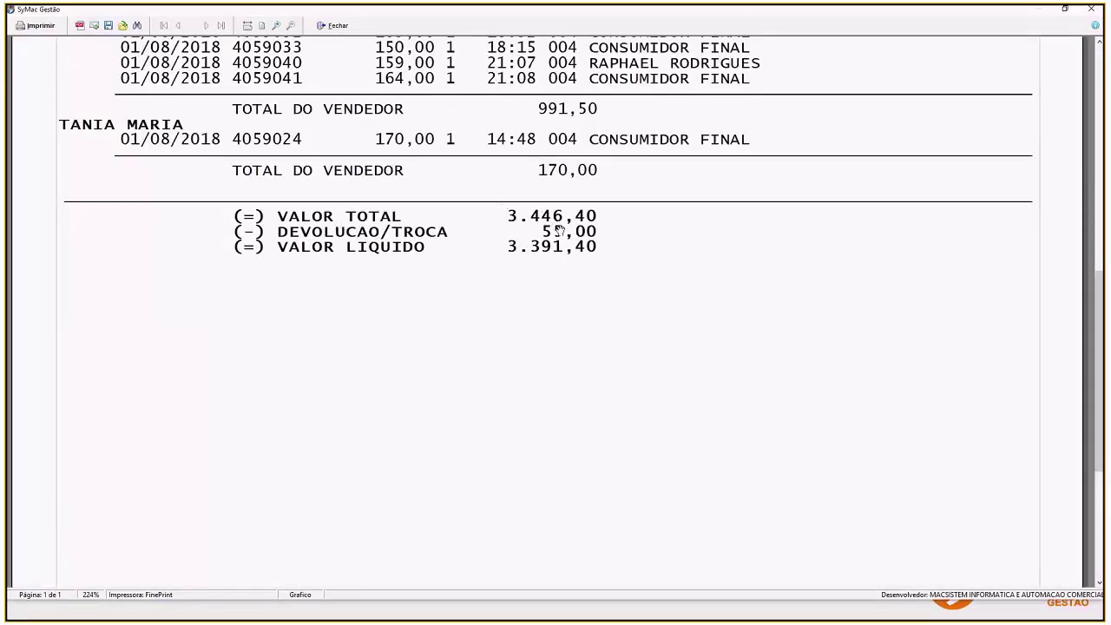
scroll(549, 252, "up", 3)
scroll(549, 251, "up", 12)
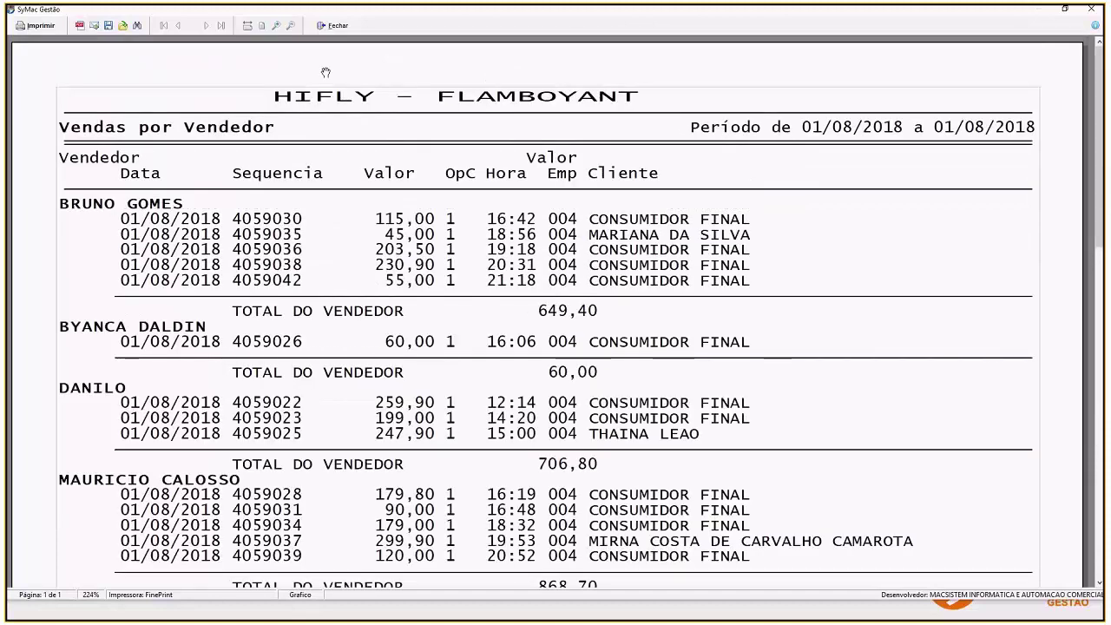
left_click(325, 27)
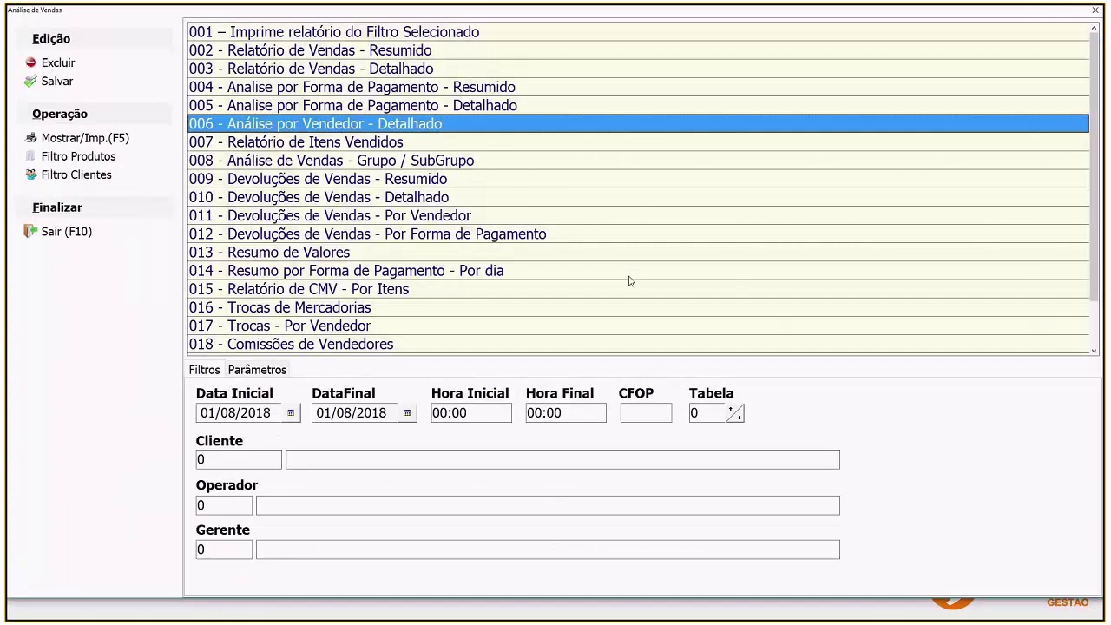
Step: Look through the available sales reports and exit Análise de Vendas
scroll(278, 267, "down", 1)
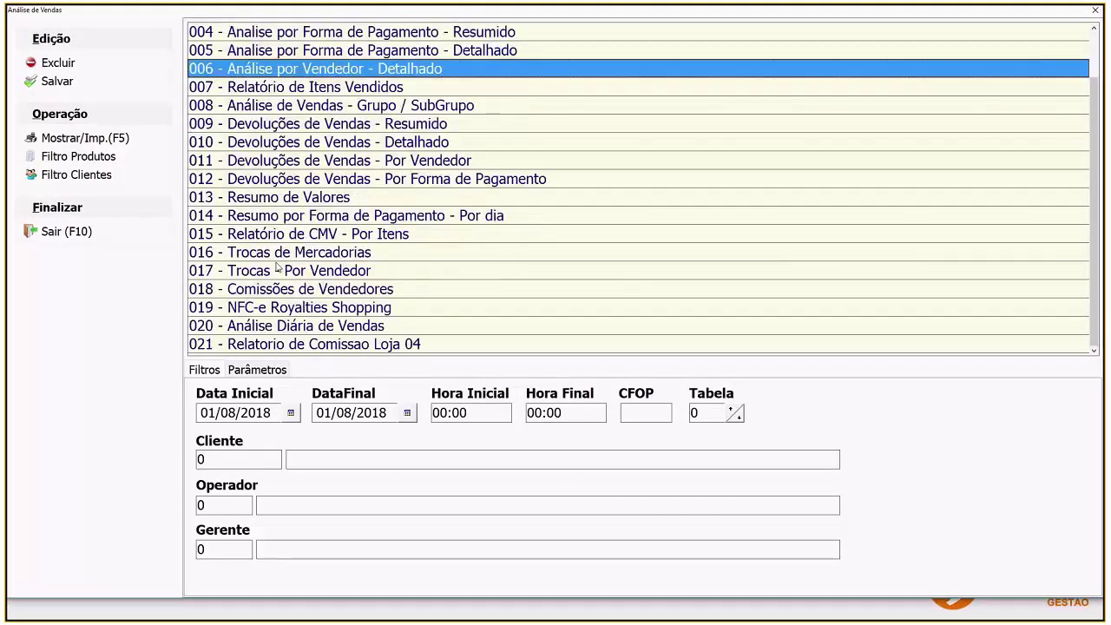
scroll(278, 267, "up", 1)
scroll(269, 105, "down", 1)
scroll(268, 105, "up", 1)
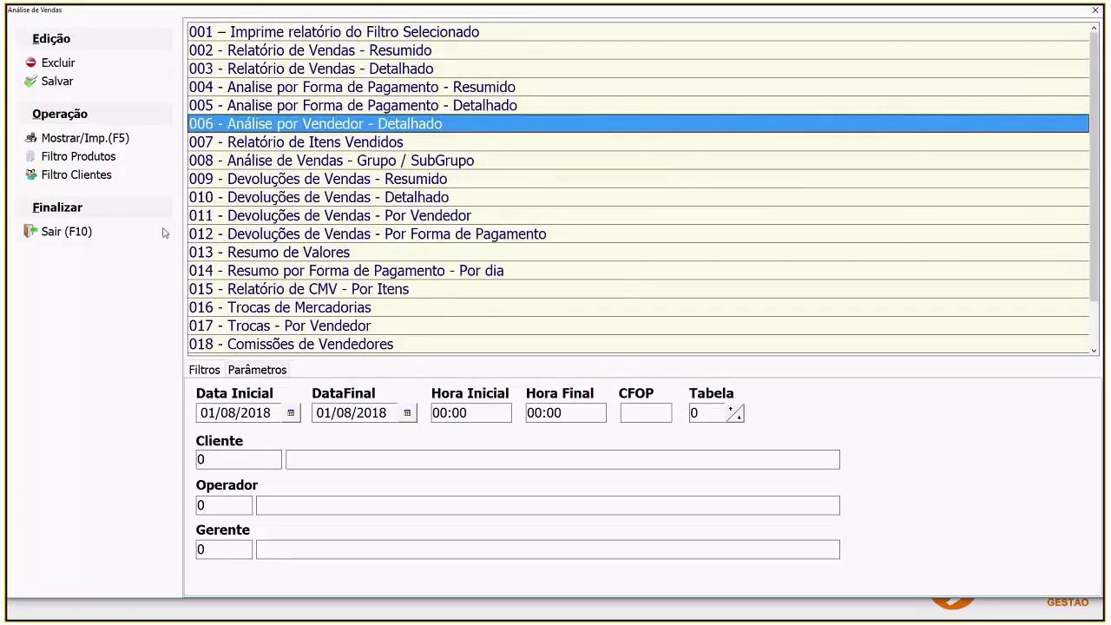
left_click(61, 232)
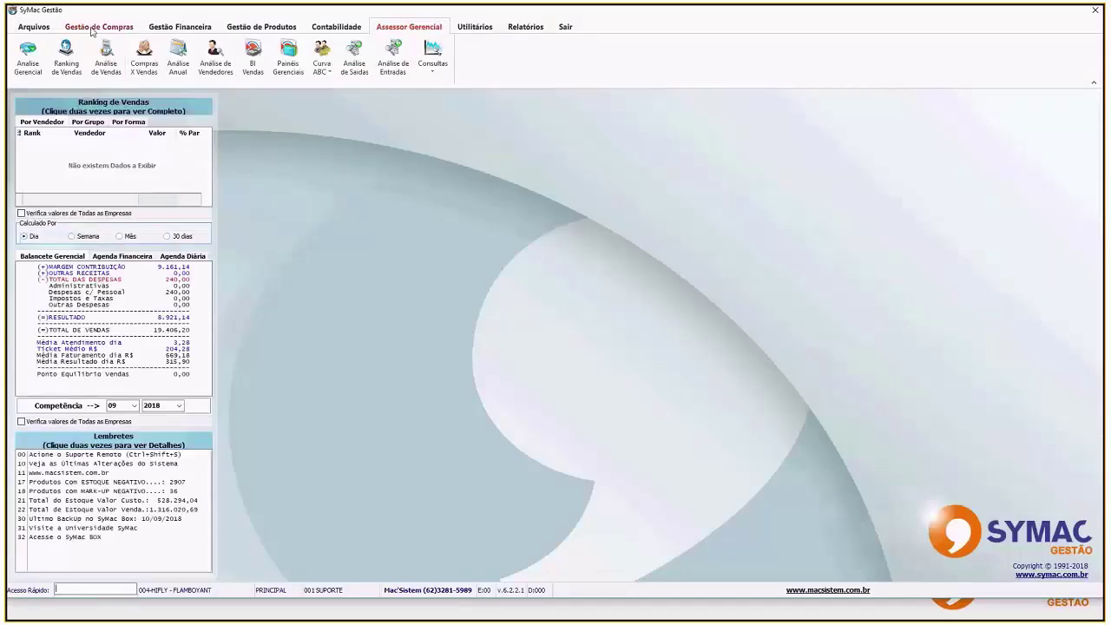
Step: Enable "Ticket Troca em relatórios Gerencias - Calcula por Uso" for company HIFLY - FLAMBOYANT, save the record and close it
left_click(34, 27)
left_click(228, 56)
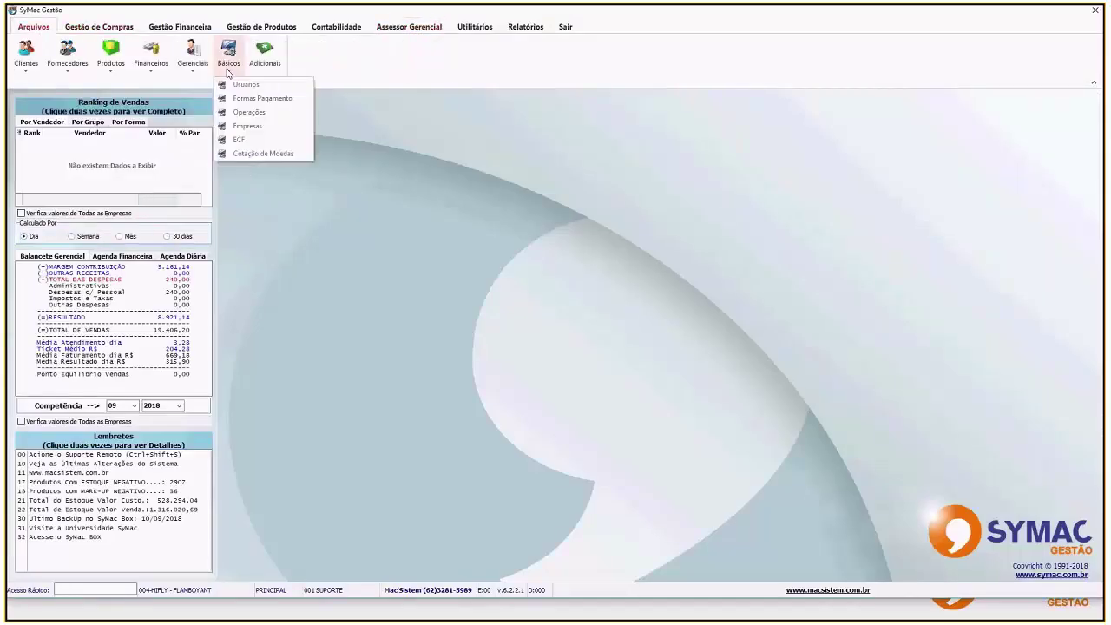
left_click(257, 127)
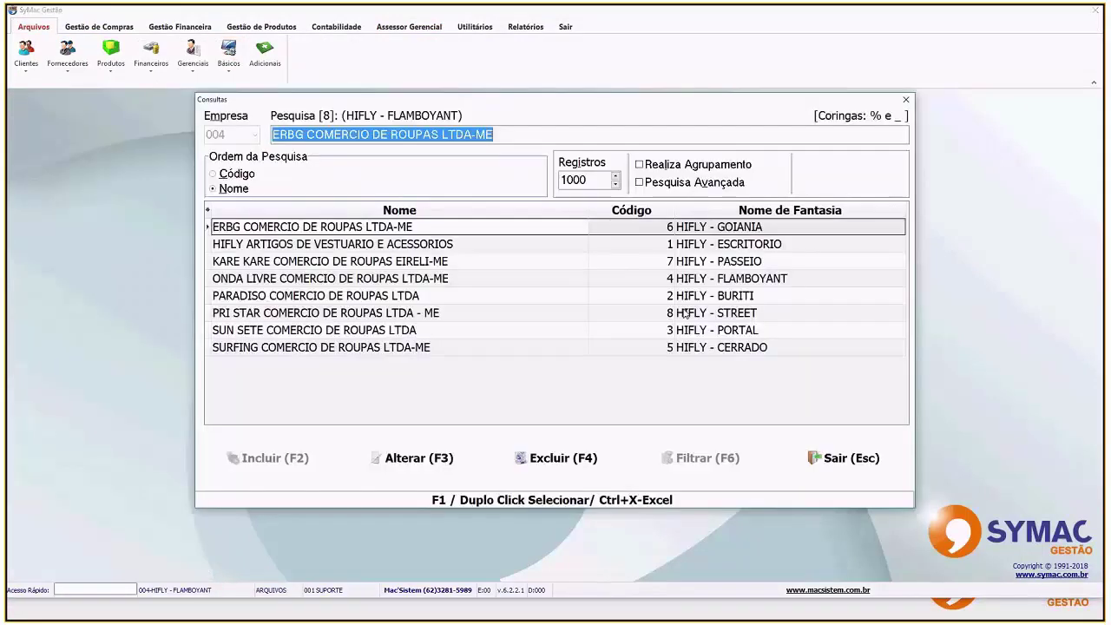
left_click(653, 280)
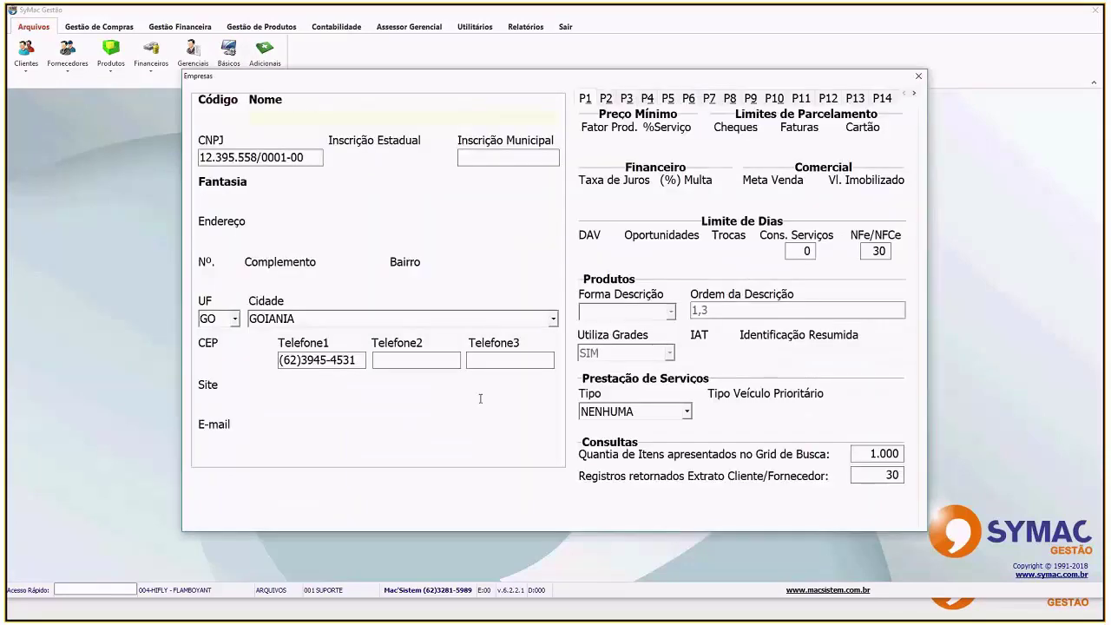
key("F9")
left_click(561, 341)
left_click(919, 75)
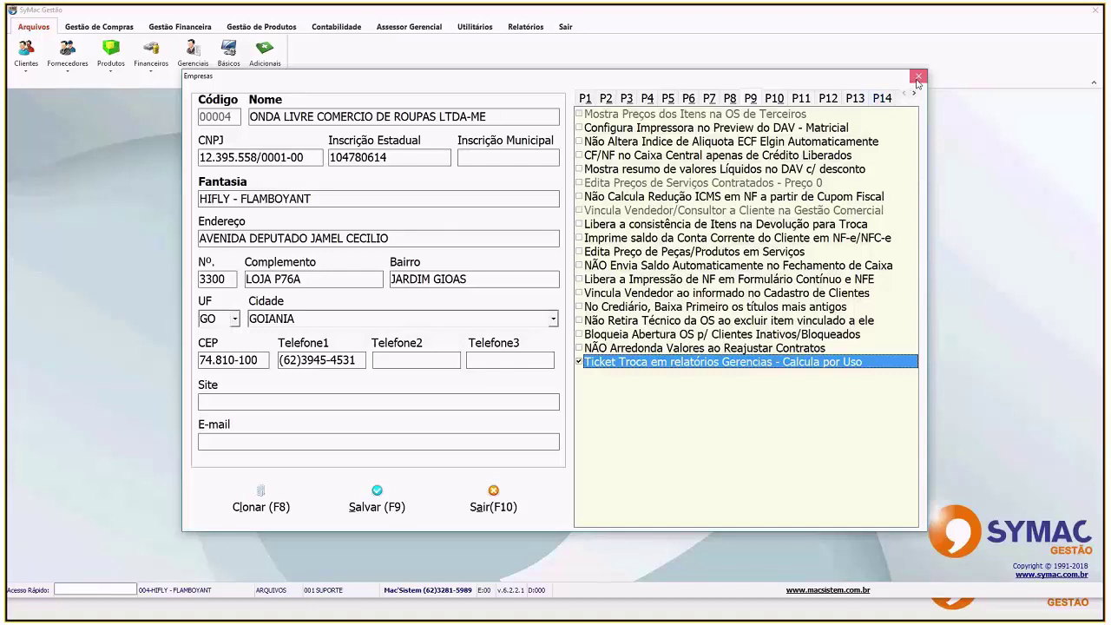
key("Escape")
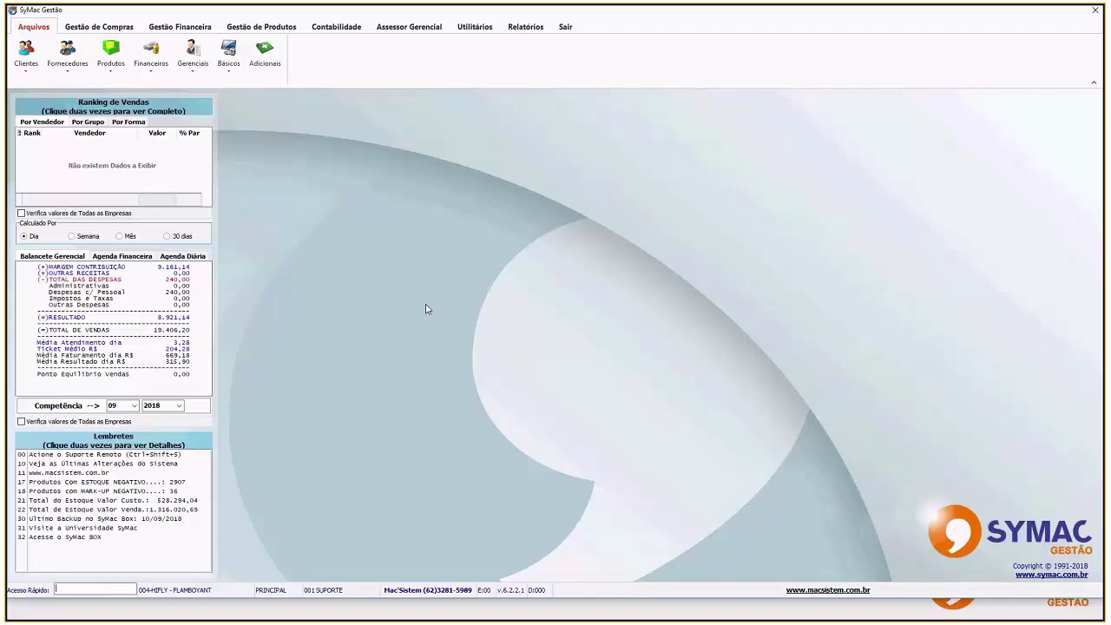
Step: Log in again as user SUPORTE with company 04-HIFLY - FLAMBOYANT, entering the account password
type("1")
key("Return")
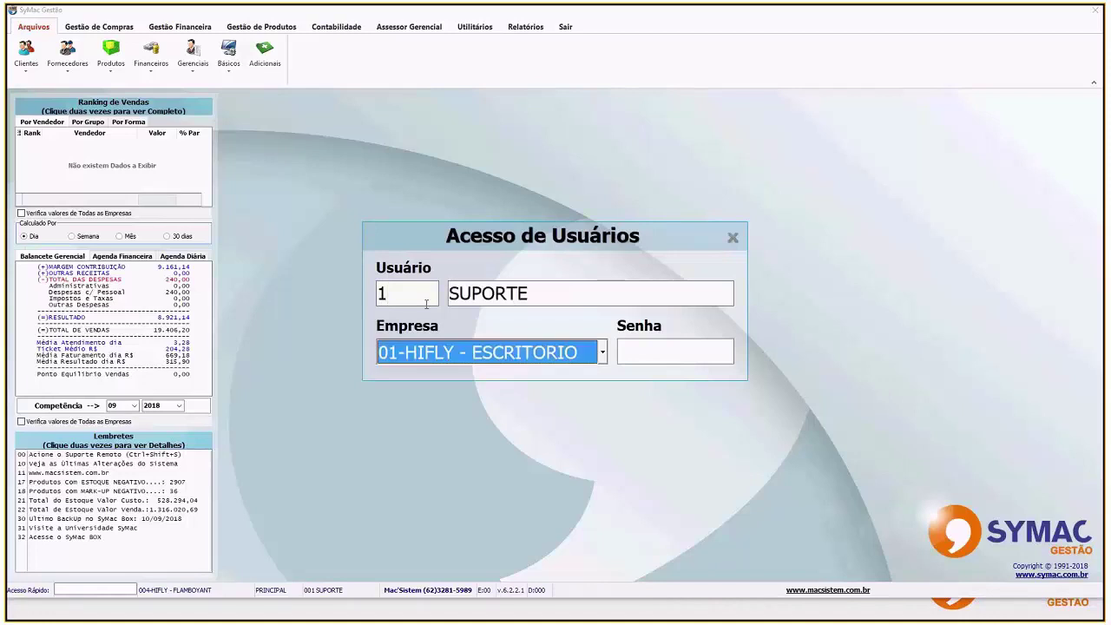
key("alt+Down")
key("Down")
key("Down")
key("Down")
key("Return")
key("Return")
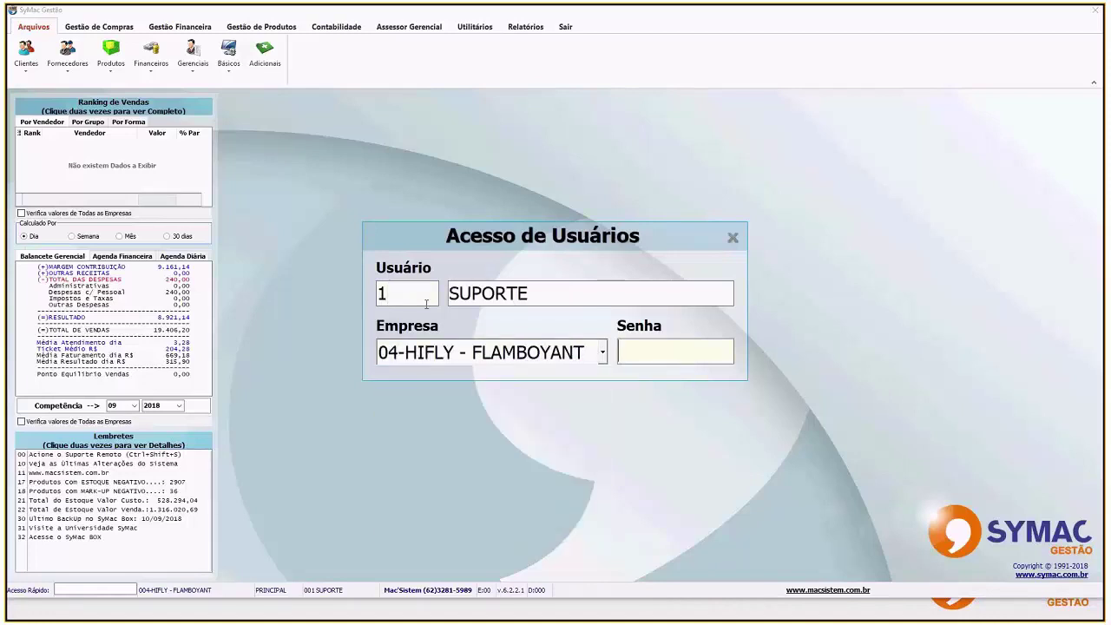
type("*******")
key("Return")
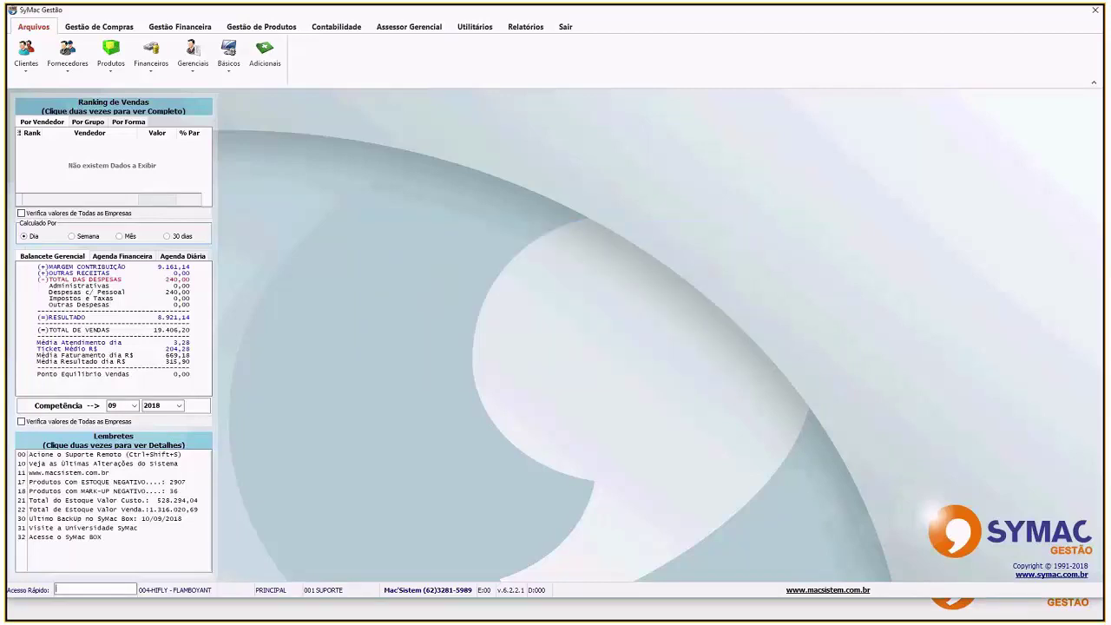
Step: Generate report 003 - Relatório de Vendas - Detalhado in Análise de Vendas with initial and final dates of 01/08/2018
left_click(409, 27)
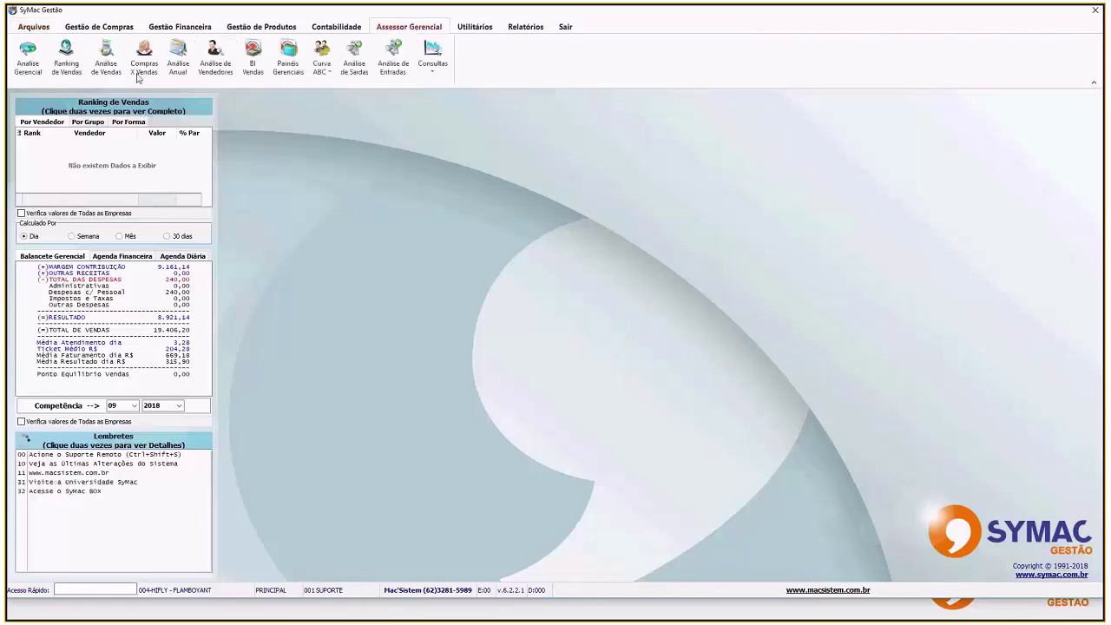
left_click(103, 58)
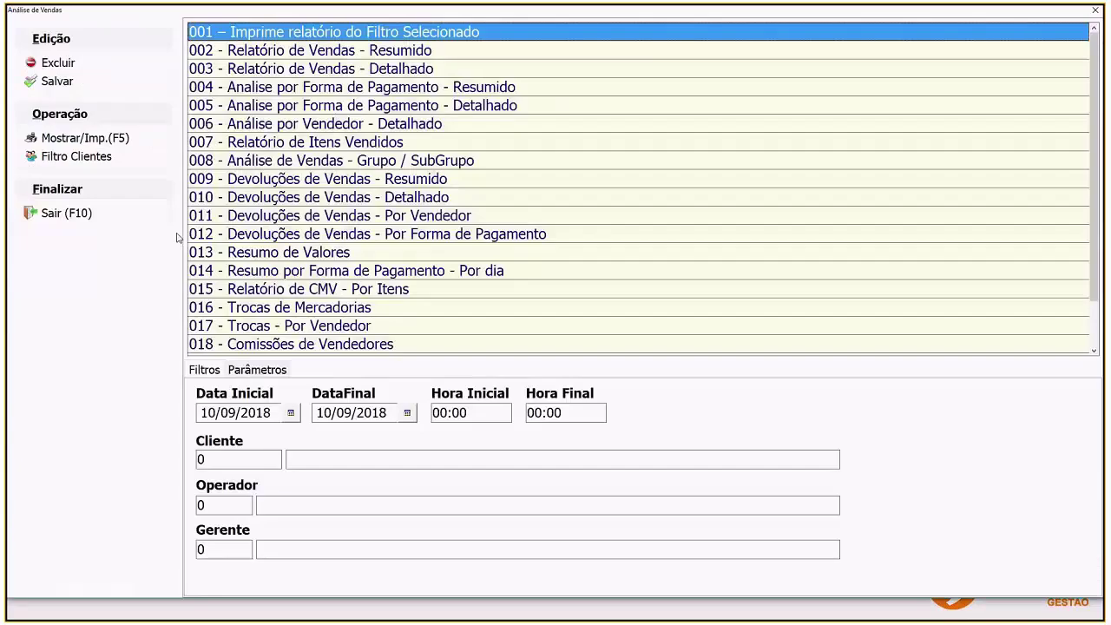
key("Down")
key("Down")
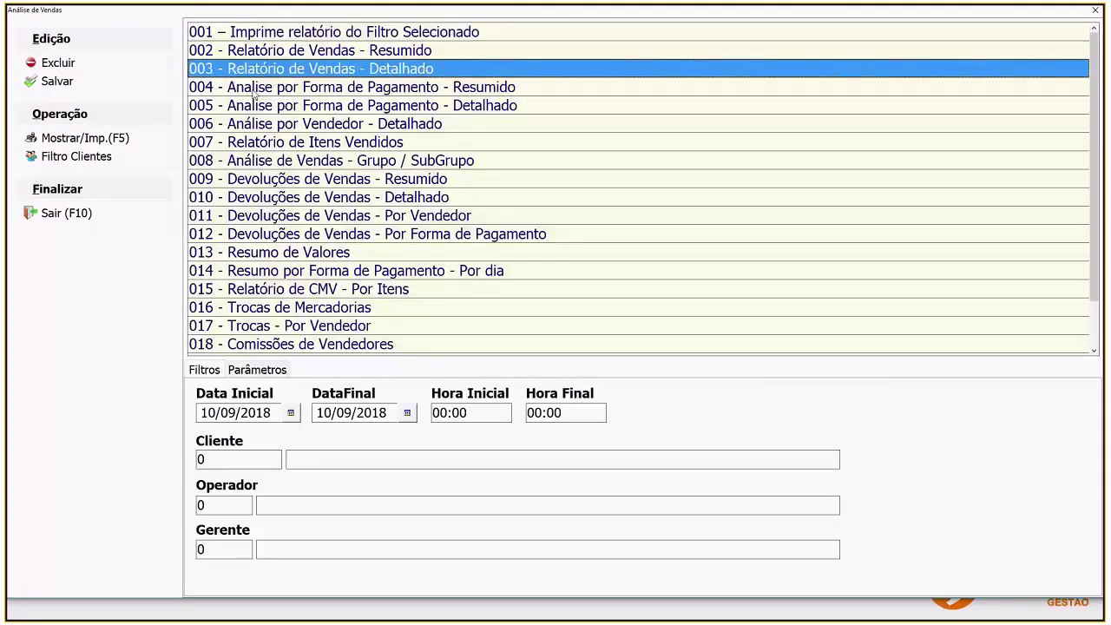
key("Tab")
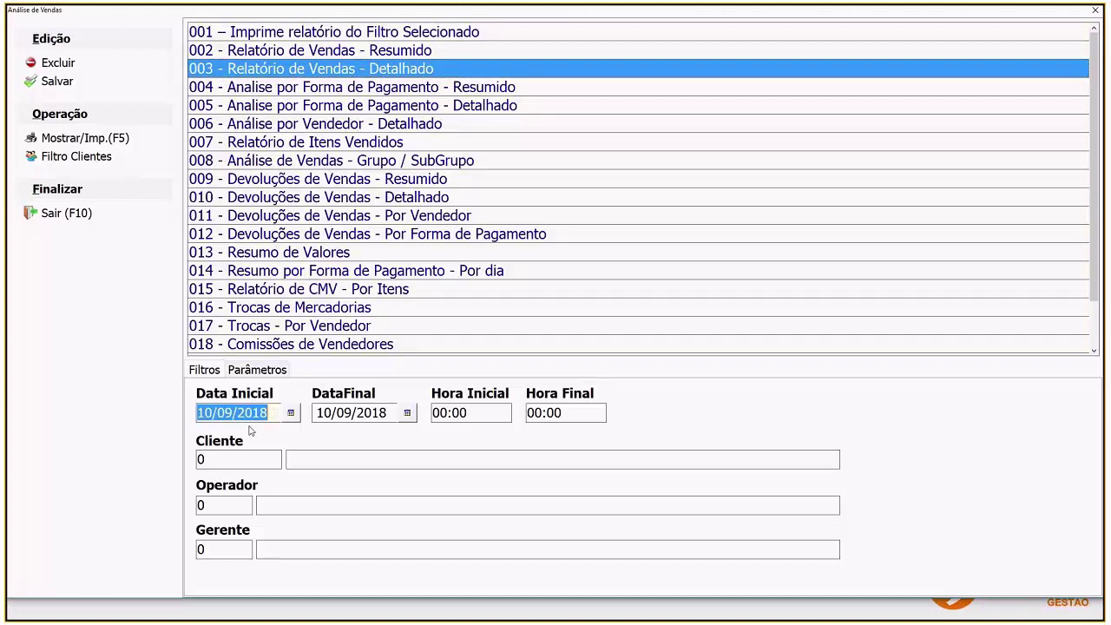
type("01/0")
type("8/2018")
key("Tab")
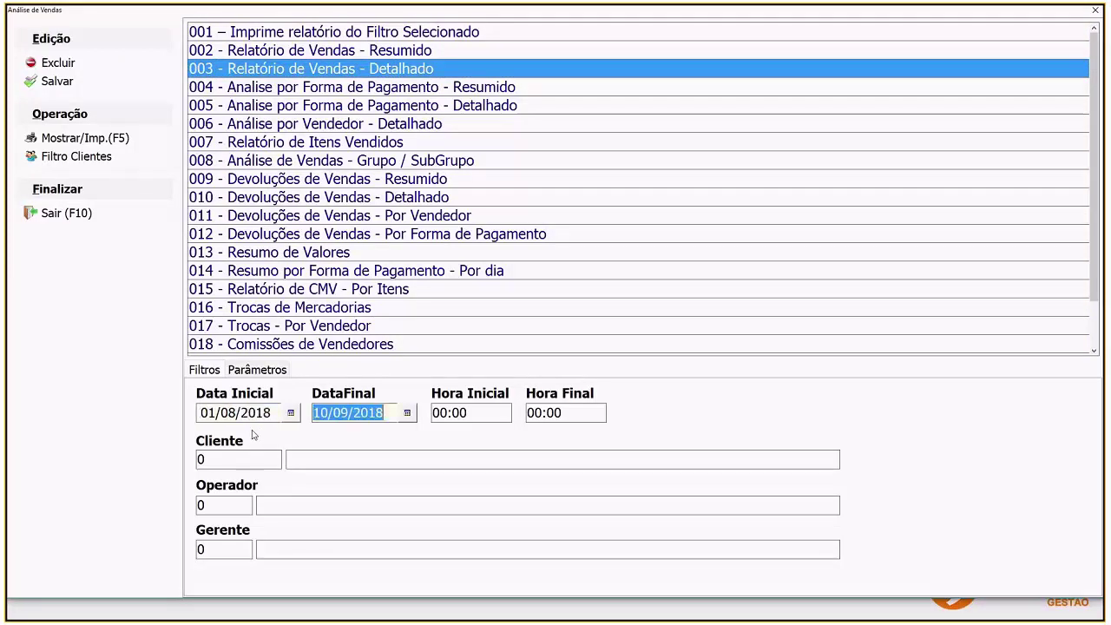
type("01/08/2018")
key("Tab")
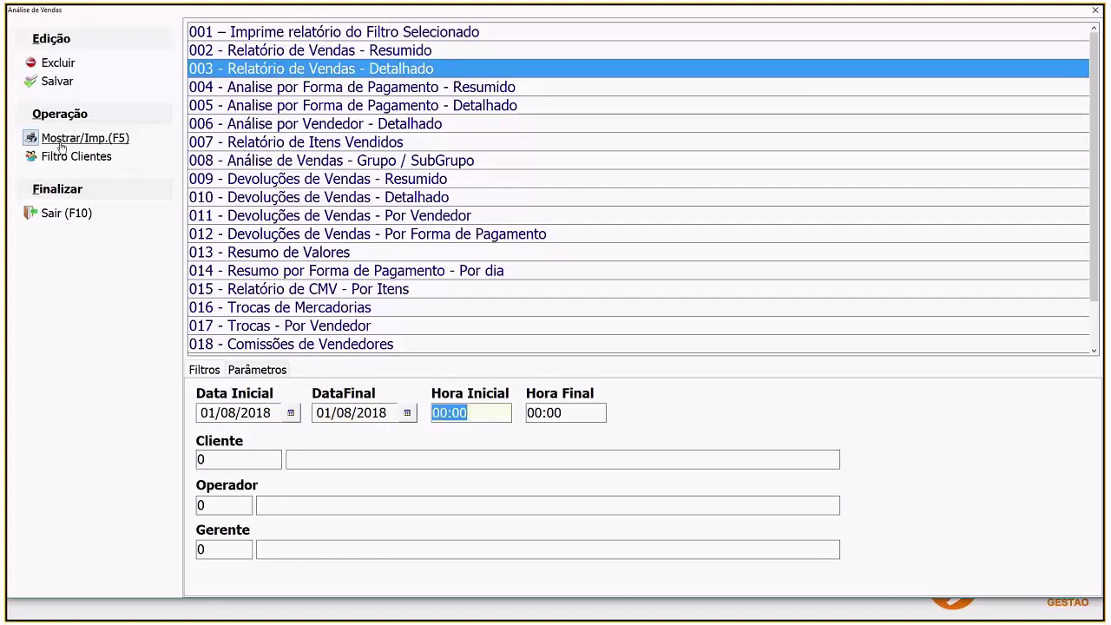
left_click(60, 143)
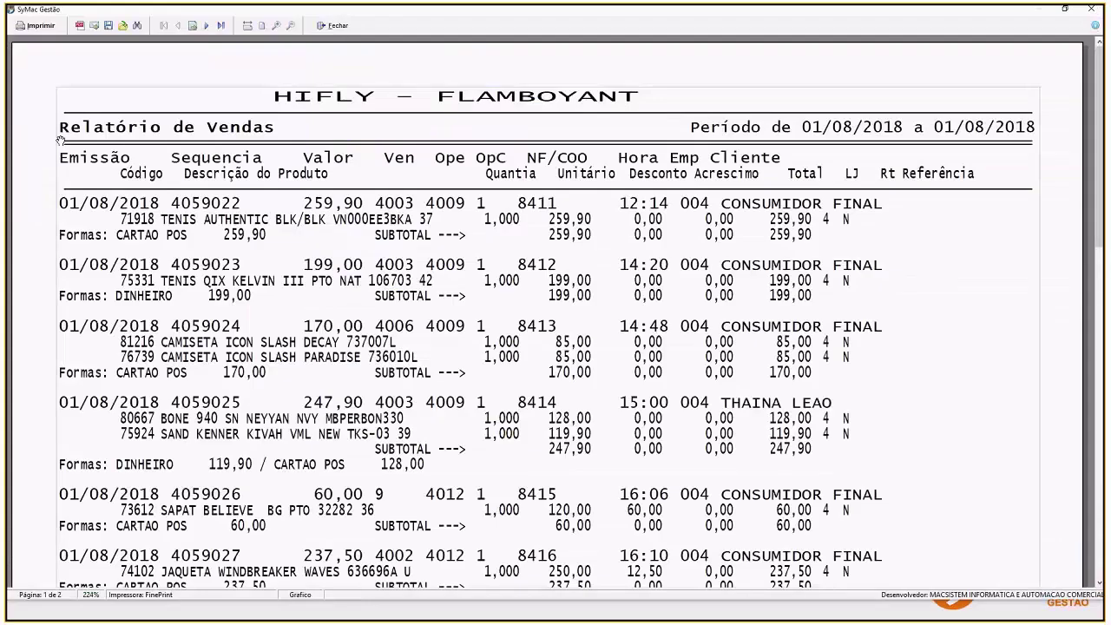
Step: Examine the Devolução/Troca deduction in the report's summary of values on the last page and close the report
scroll(223, 254, "down", 15)
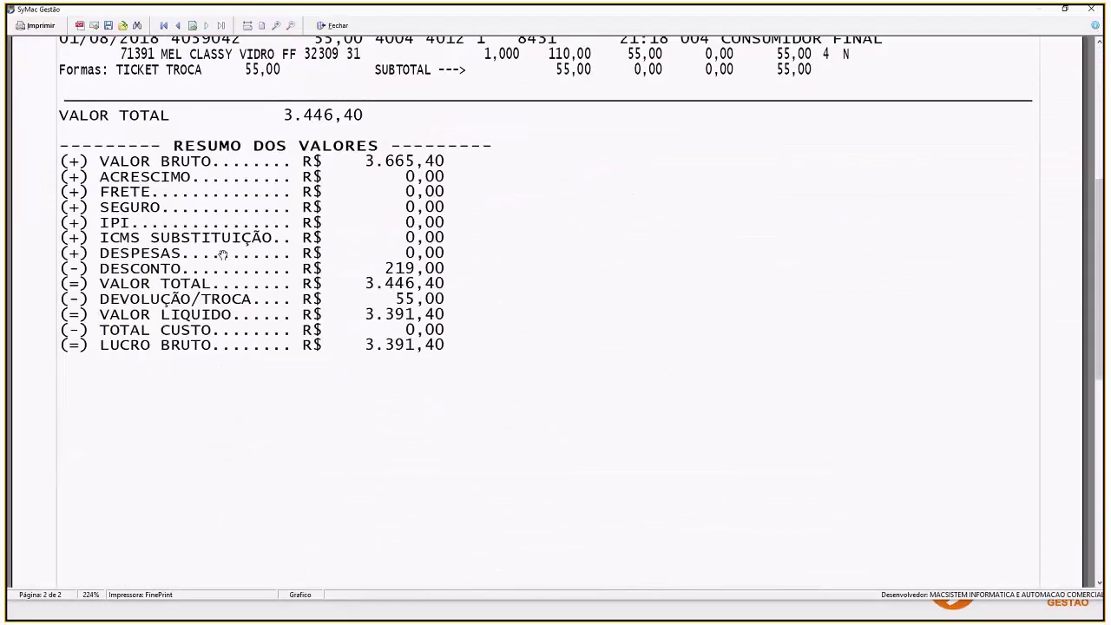
scroll(223, 253, "down", 1)
scroll(409, 238, "up", 2)
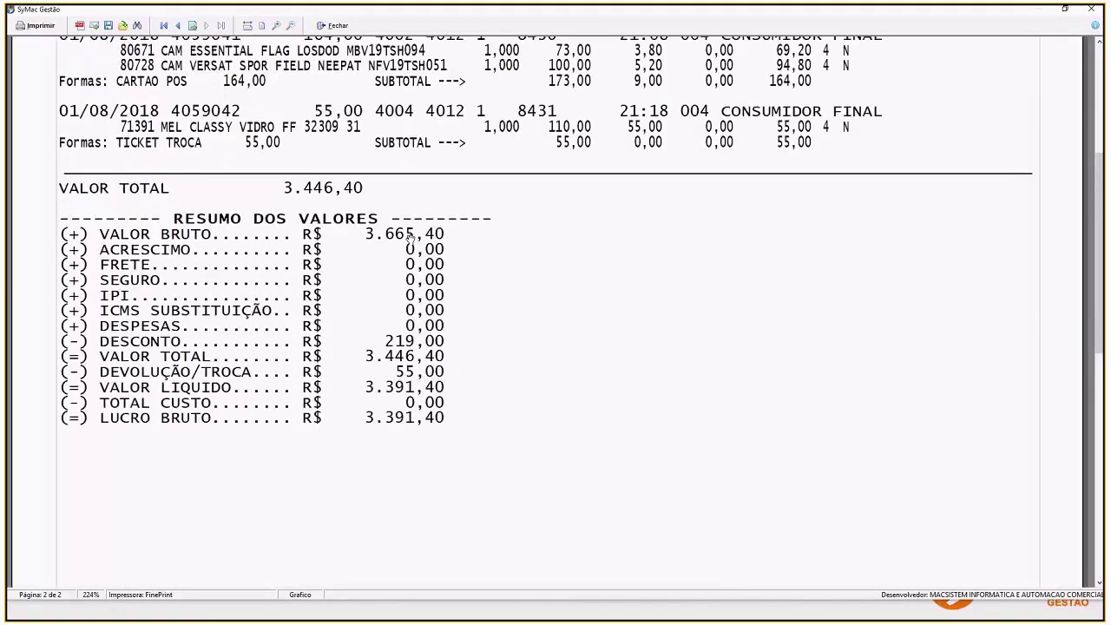
left_click(332, 25)
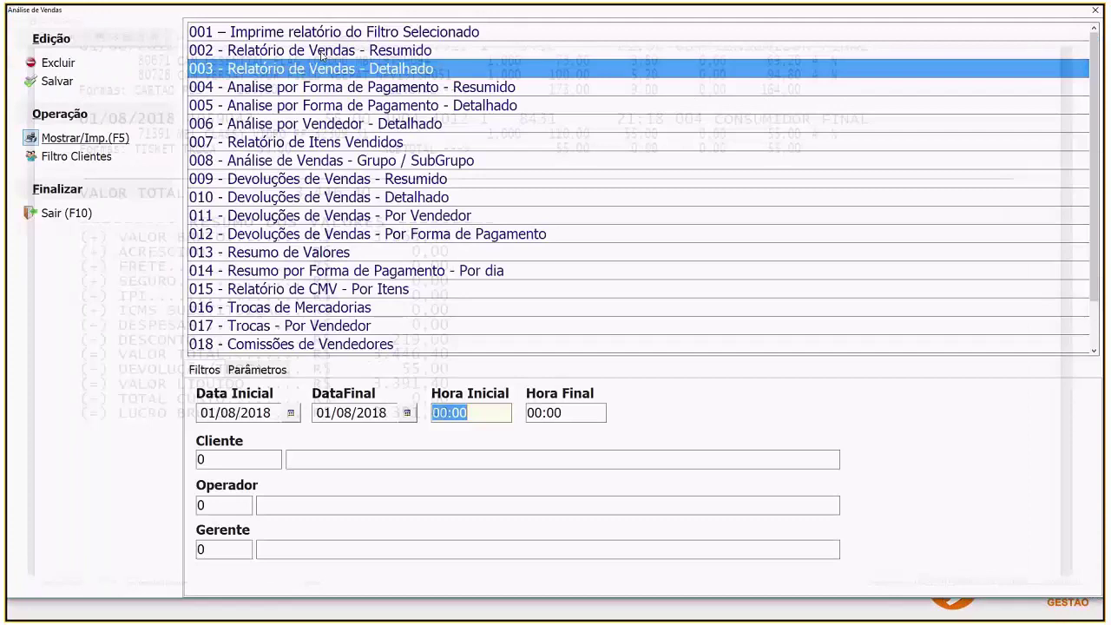
Step: Set the final date to 10/08/2018 and generate report 003 - Relatório de Vendas - Detalhado again
left_click(387, 414)
type("10/08/2018")
key("Tab")
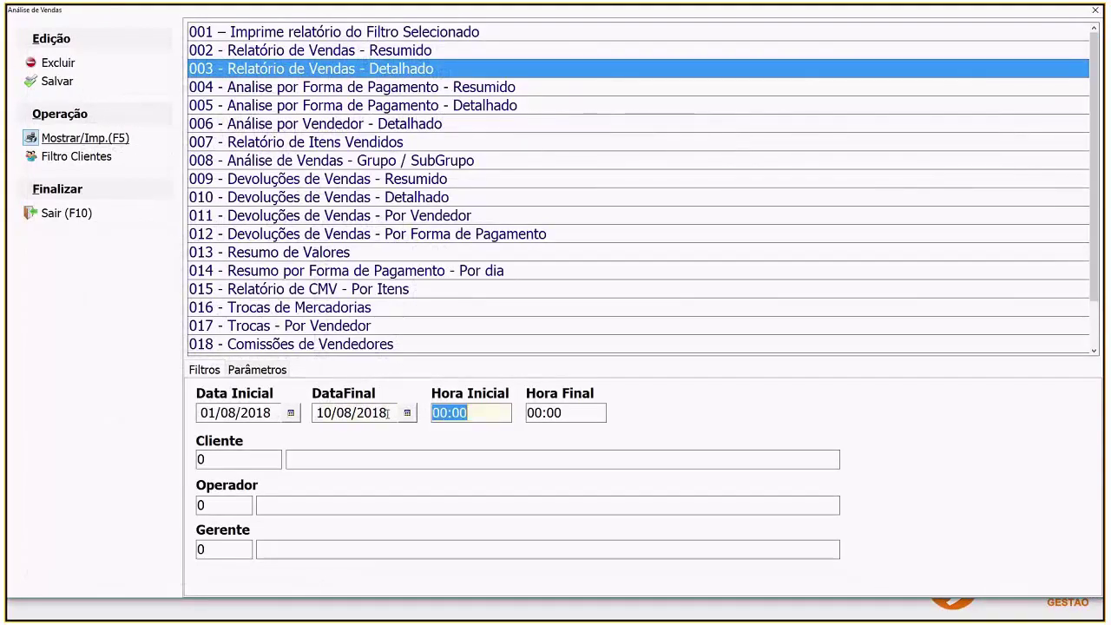
left_click(113, 141)
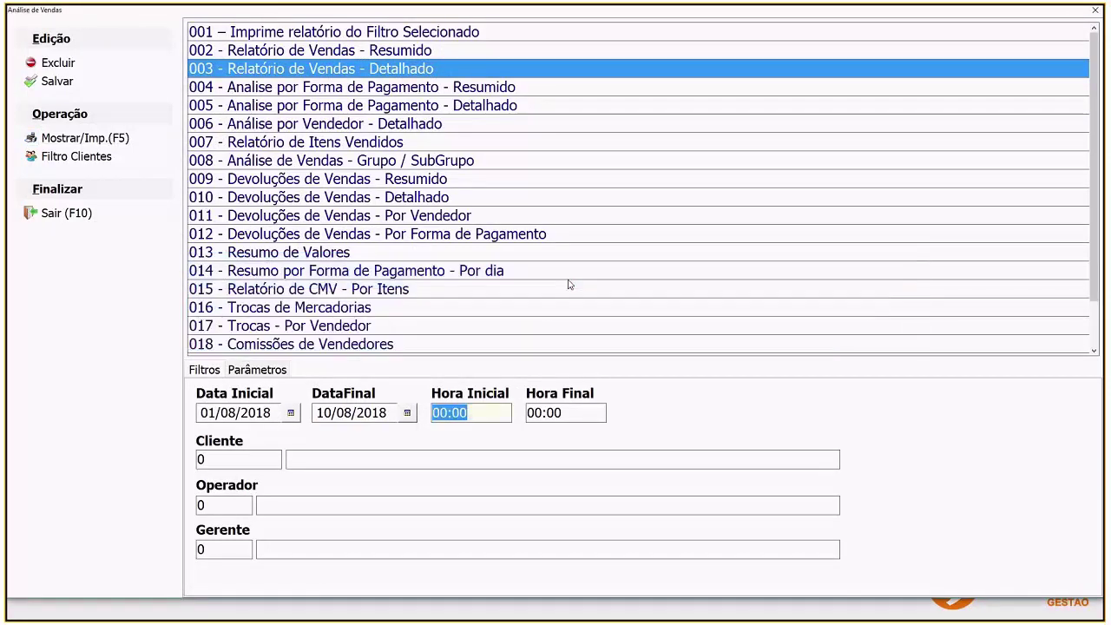
Step: Examine the summary of values on the report's last page, close the report and exit Análise de Vendas
scroll(566, 278, "down", 5)
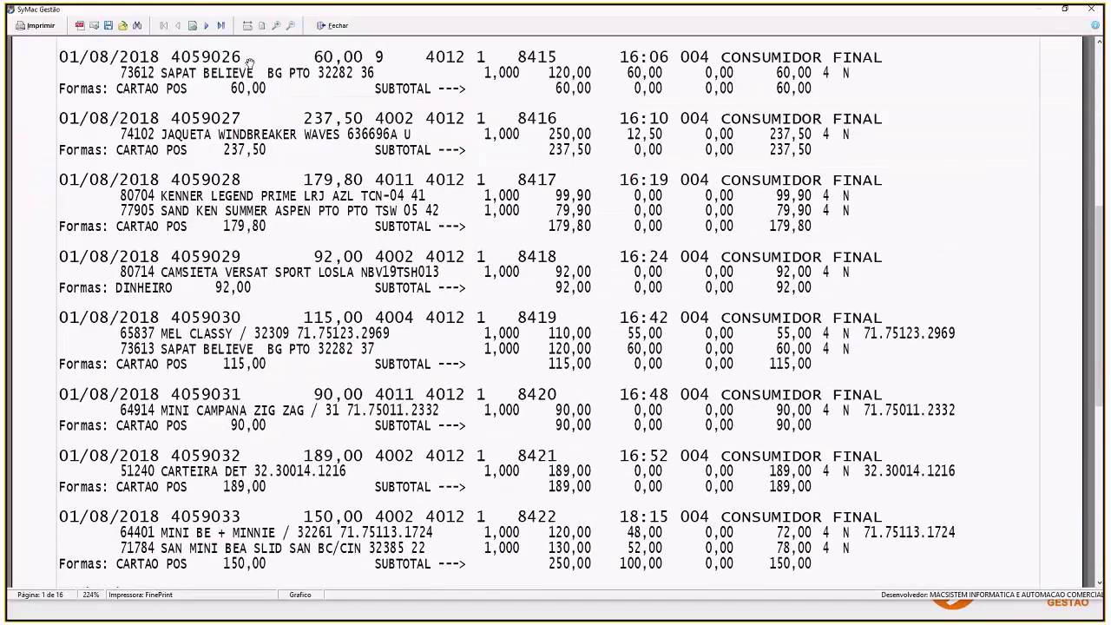
key("ctrl+End")
scroll(408, 347, "up", 1)
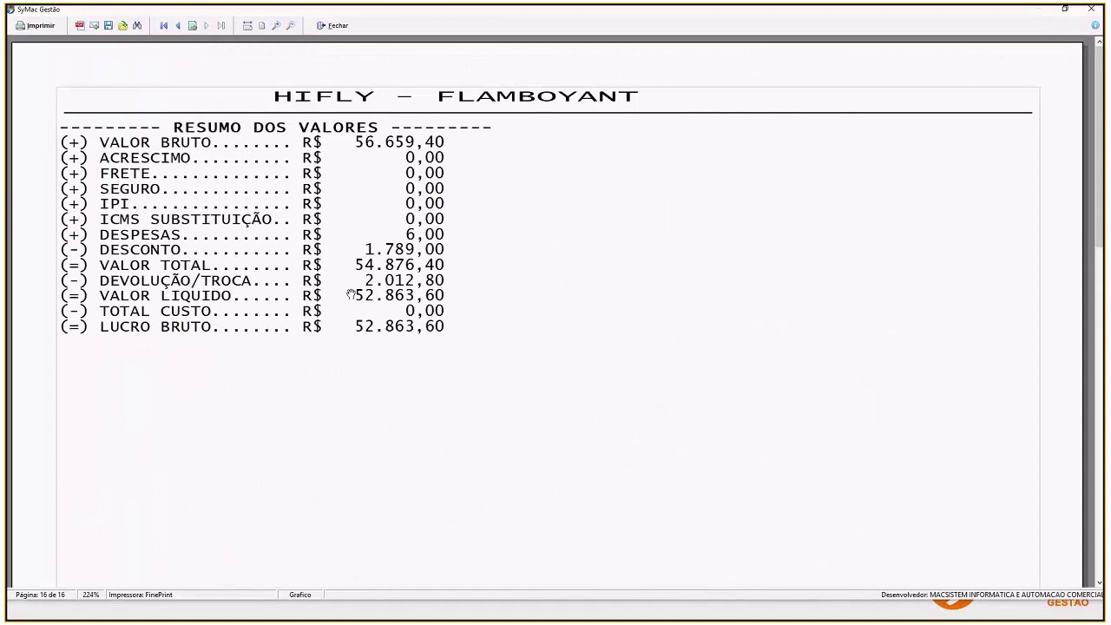
left_click(337, 26)
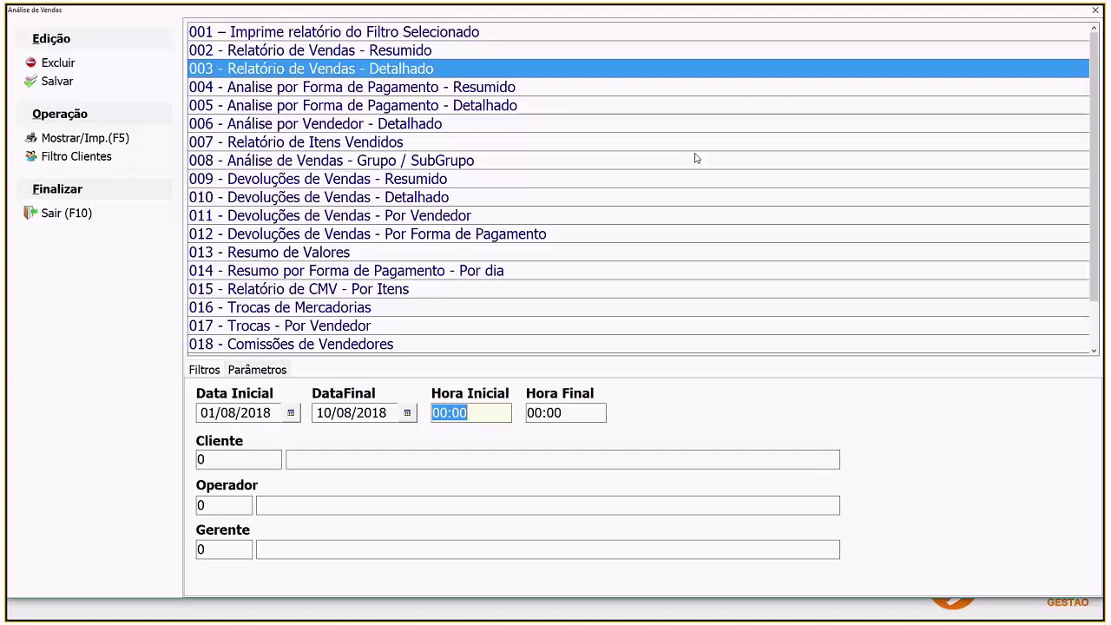
scroll(521, 165, "down", 1)
scroll(498, 168, "up", 1)
left_click(88, 217)
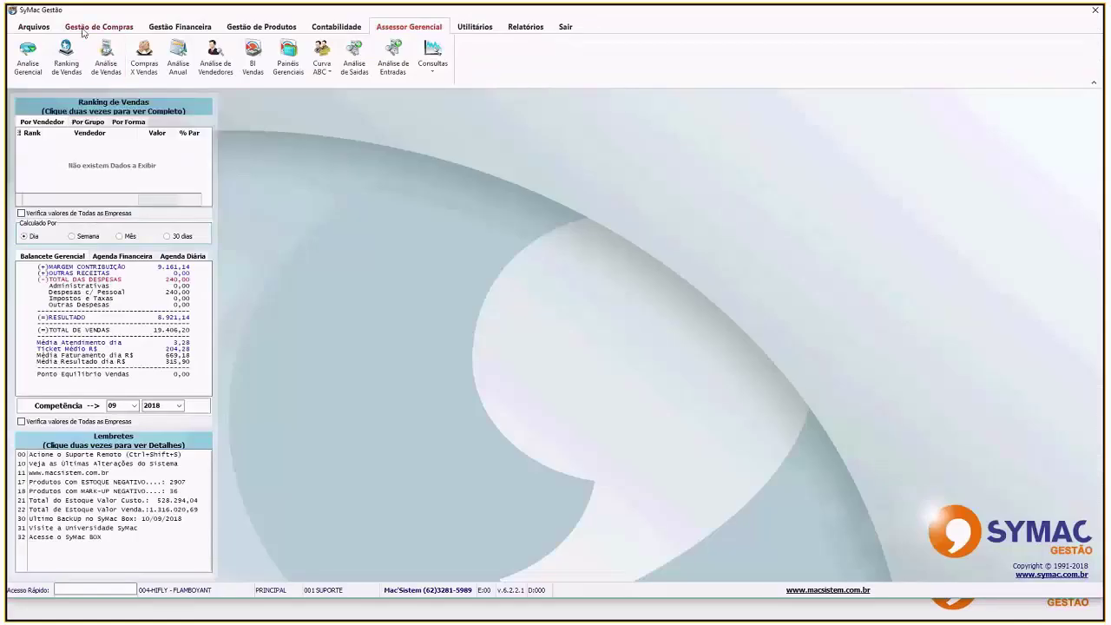
left_click(33, 27)
left_click(230, 66)
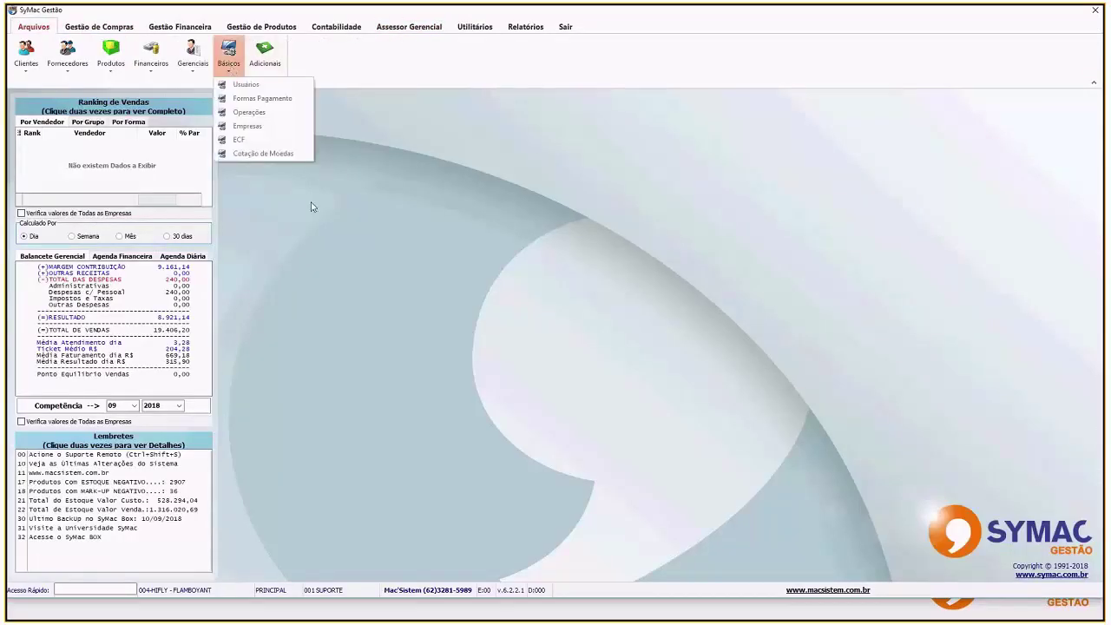
left_click(261, 129)
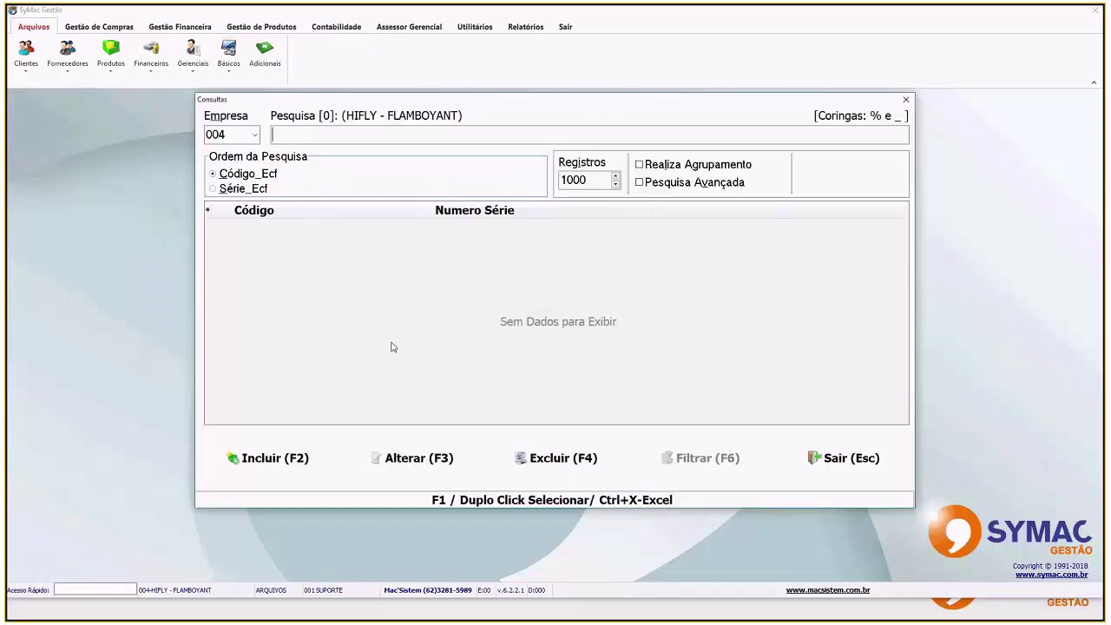
left_click(838, 458)
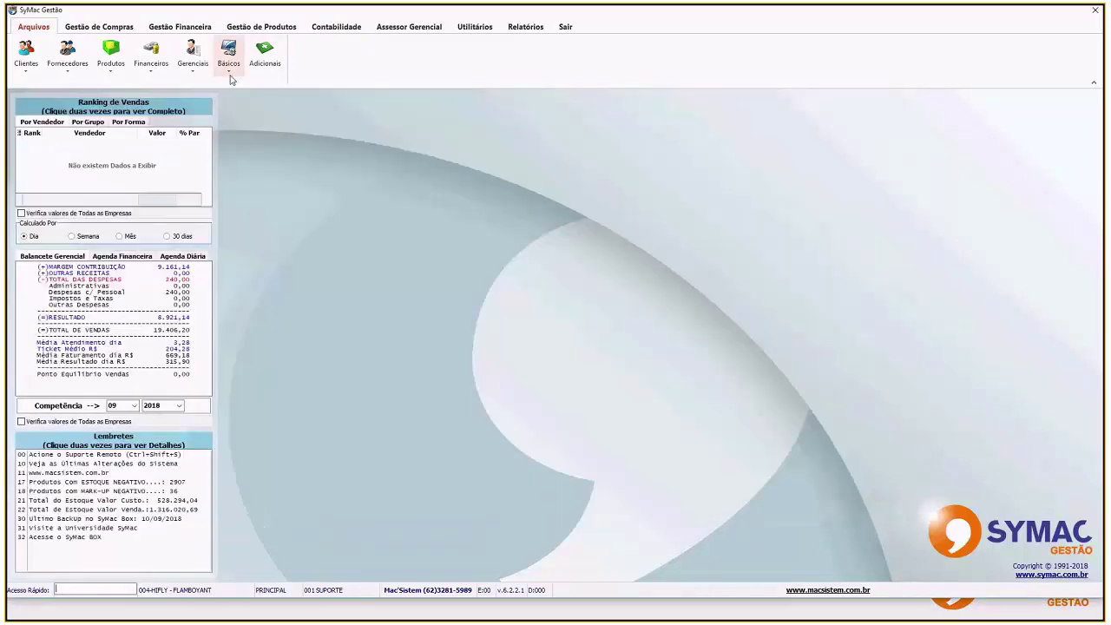
Step: Disable "Ticket Troca em relatórios Gerencias - Calcula por Uso" in the HIFLY - FLAMBOYANT company record and save it
left_click(229, 75)
left_click(245, 130)
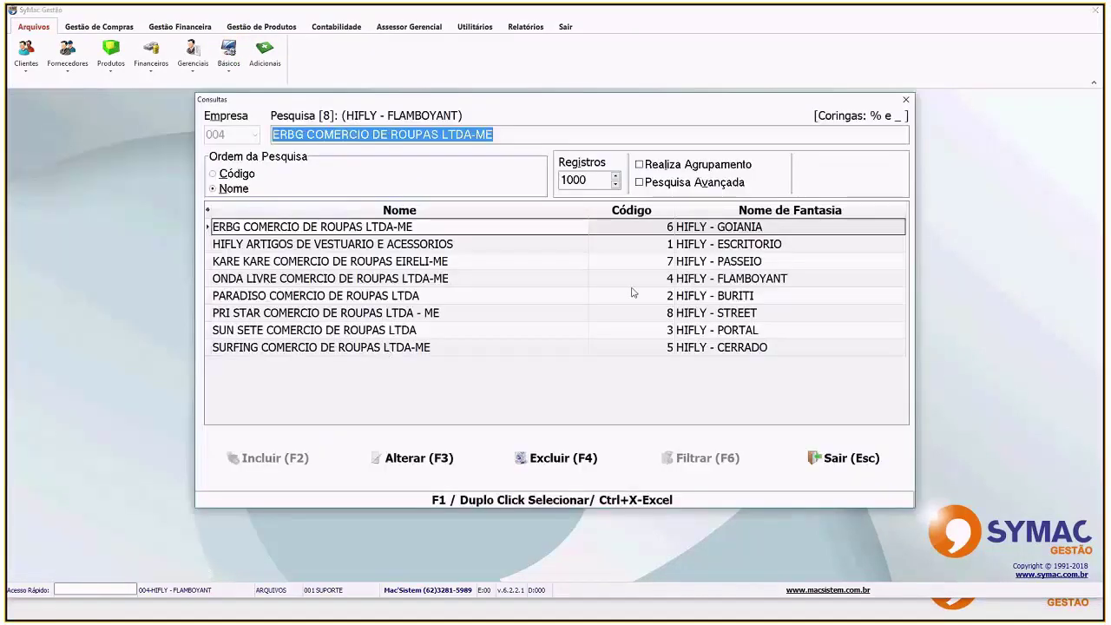
left_click(577, 280)
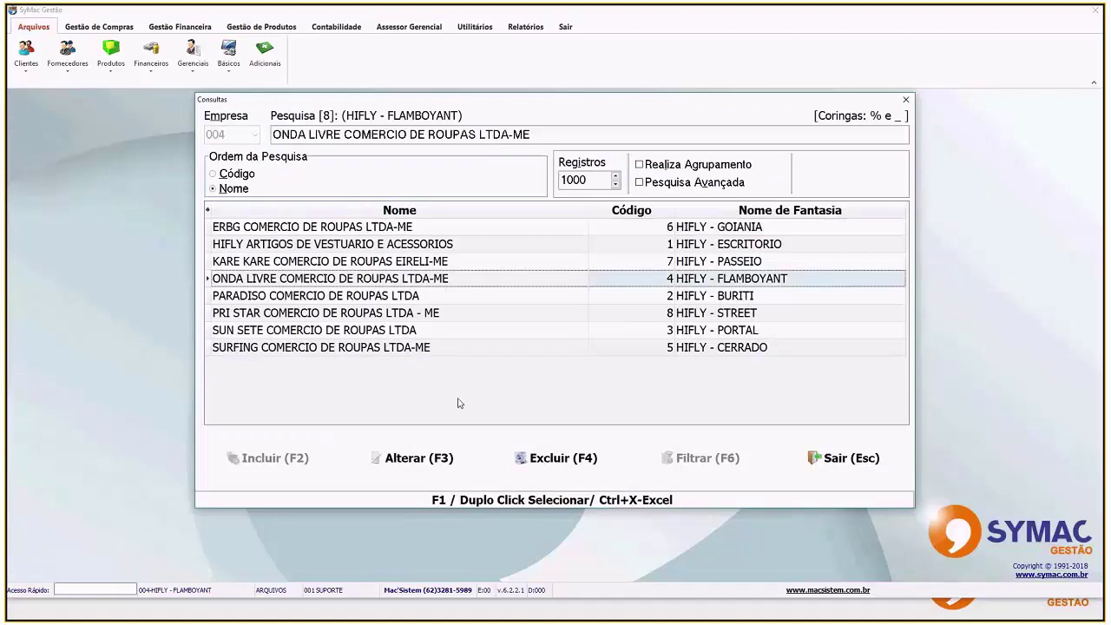
left_click(413, 460)
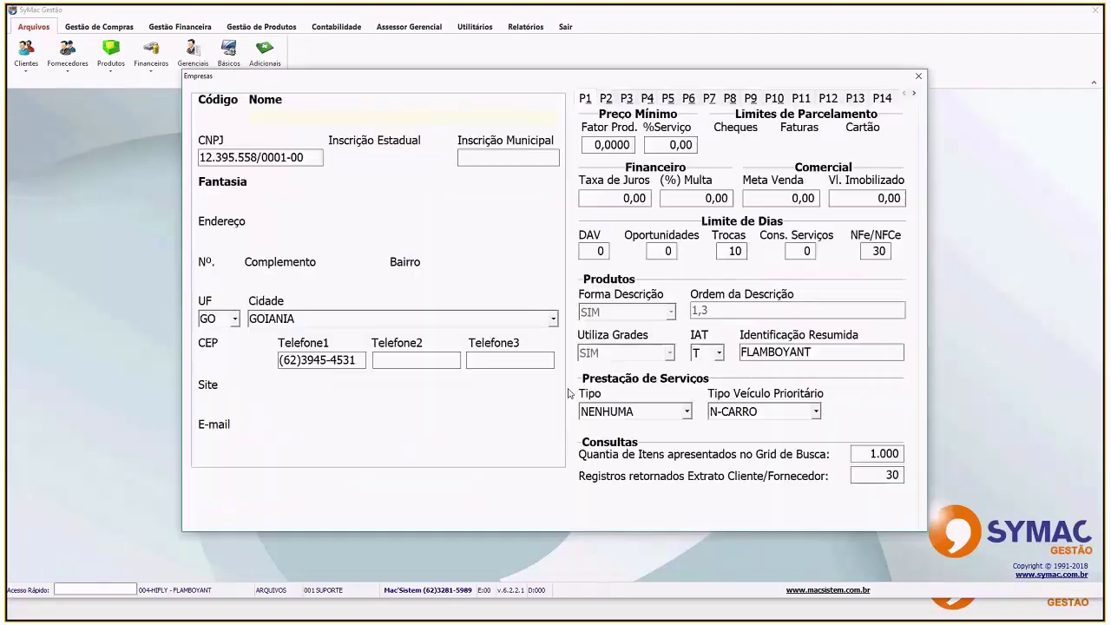
left_click(753, 101)
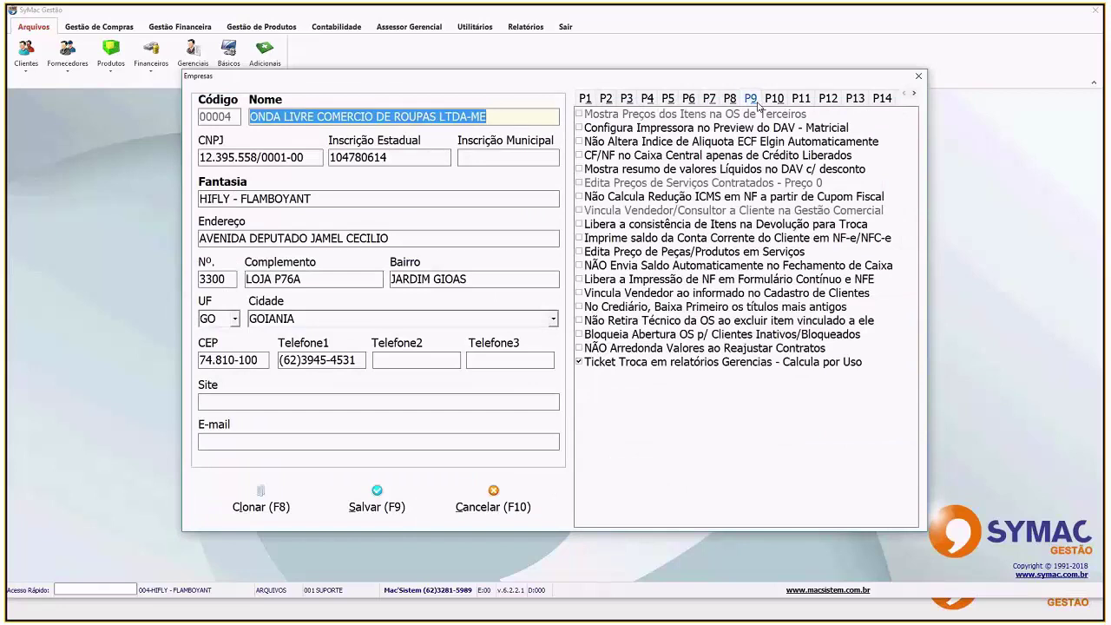
left_click(686, 360)
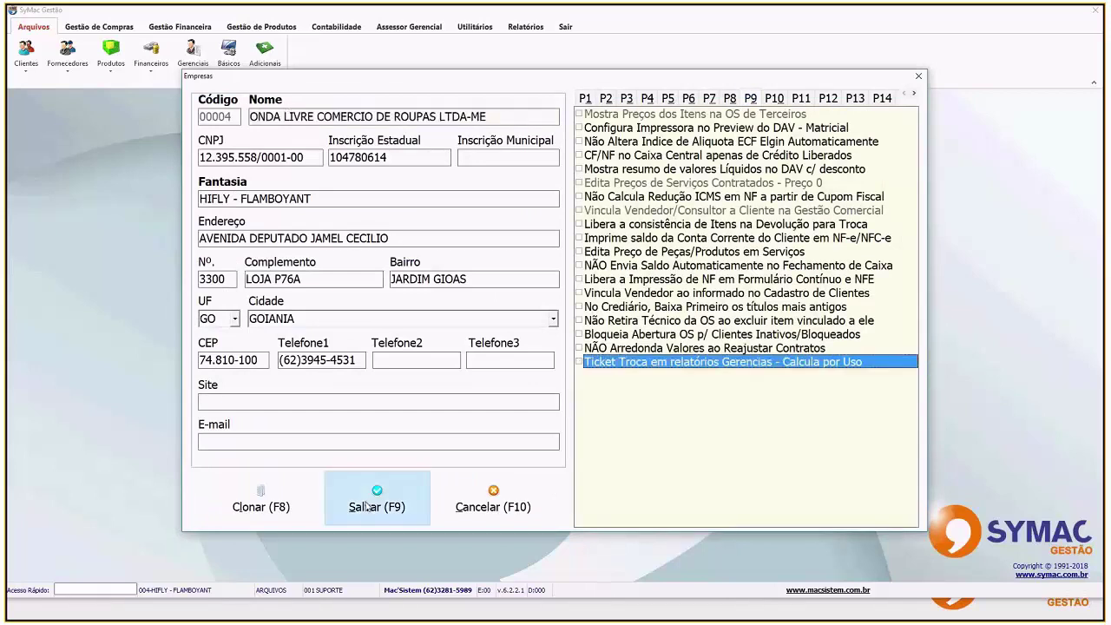
left_click(377, 499)
left_click(538, 339)
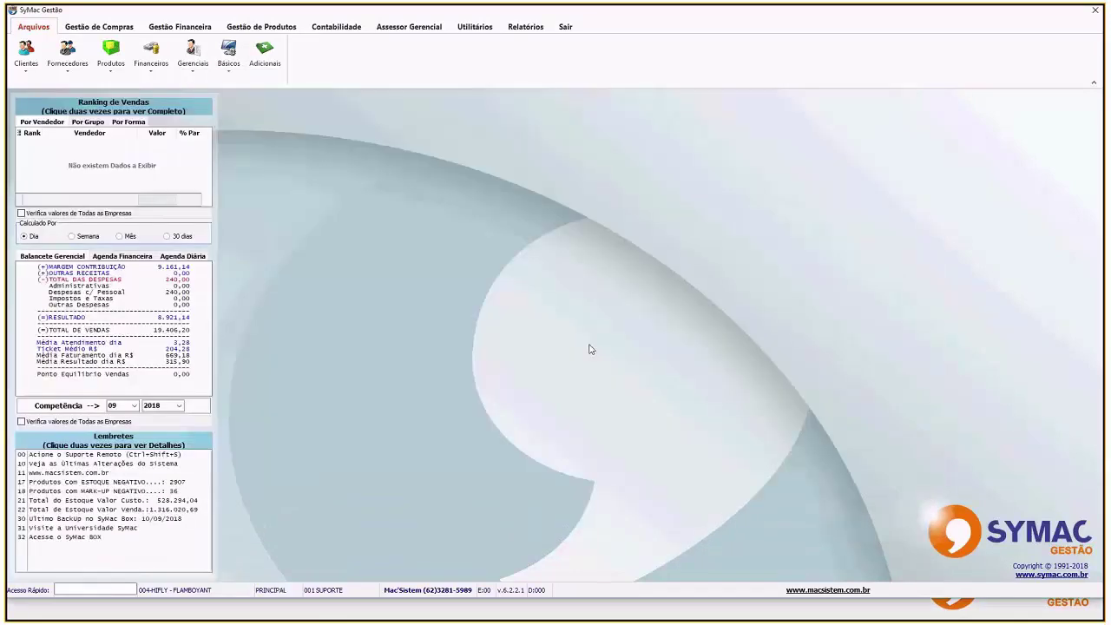
Step: Log in as user 1 to company 04-HIFLY - FLAMBOYANT with the account password and open Análise de Vendas
type("1")
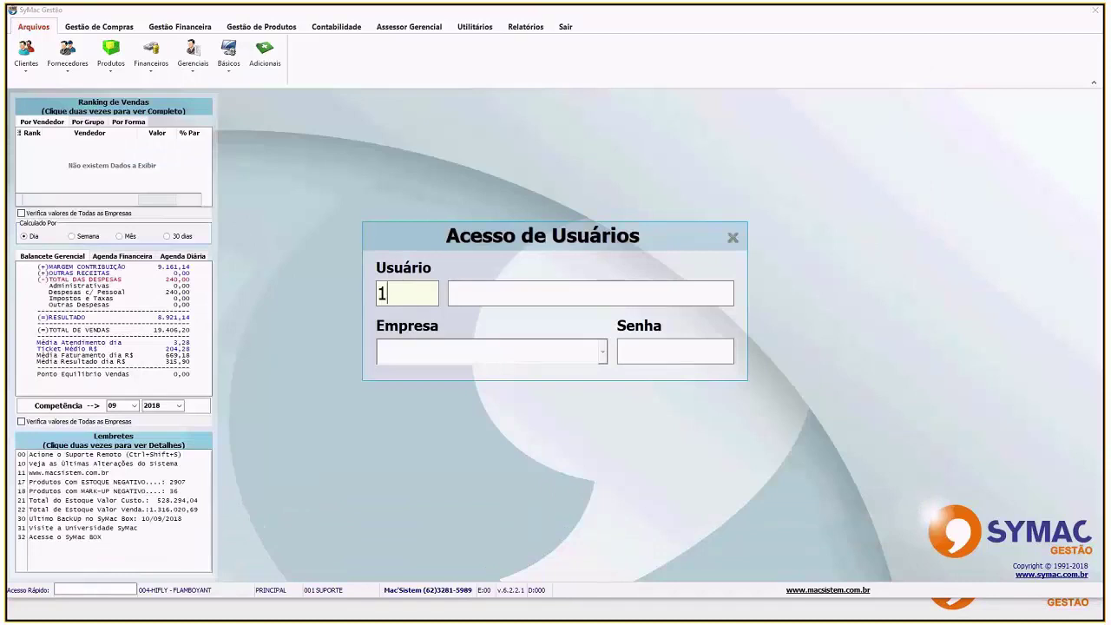
key("Return")
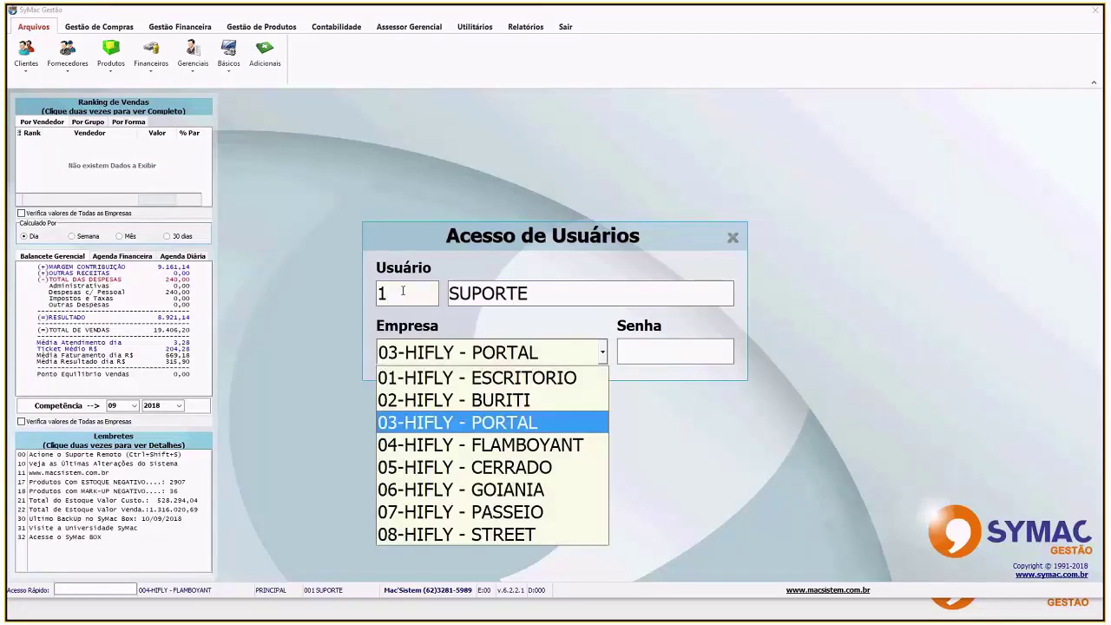
key("Return")
type("****")
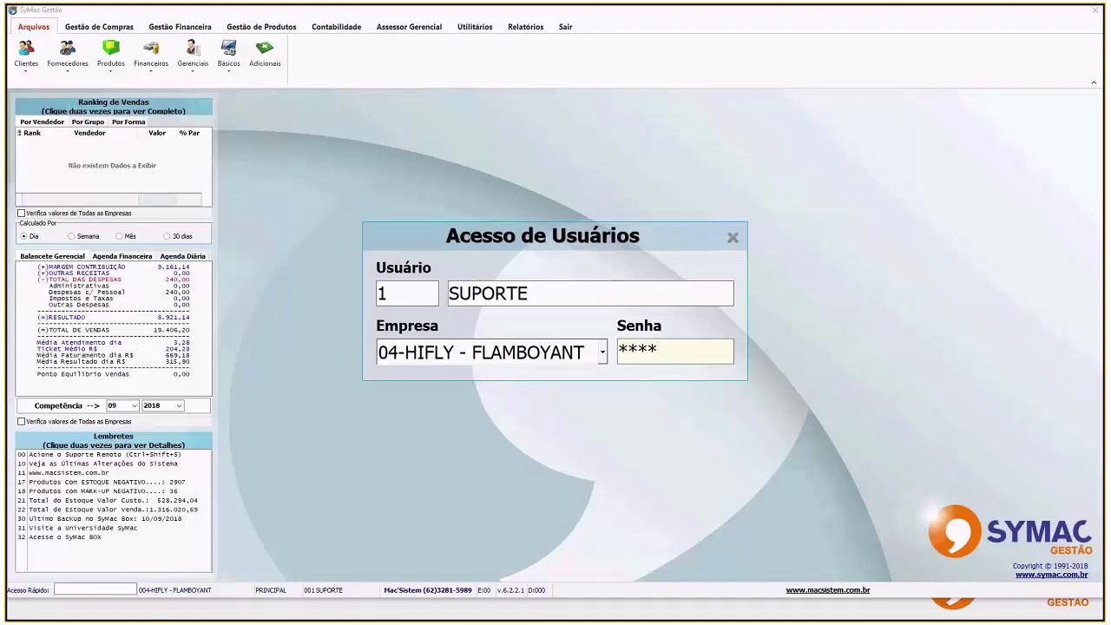
key("Return")
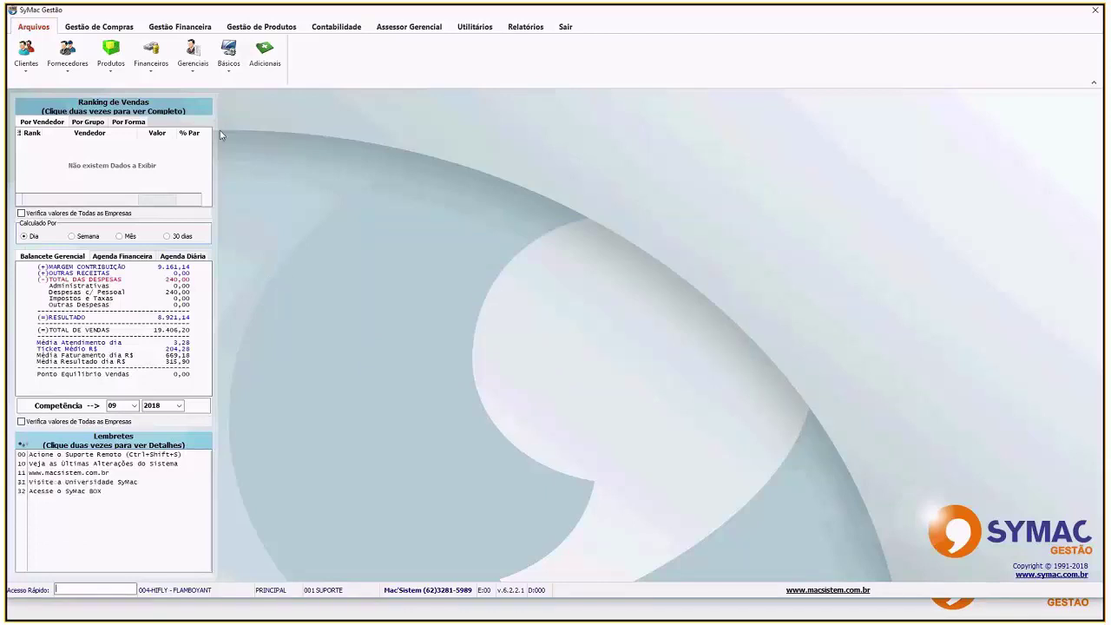
left_click(400, 27)
left_click(104, 67)
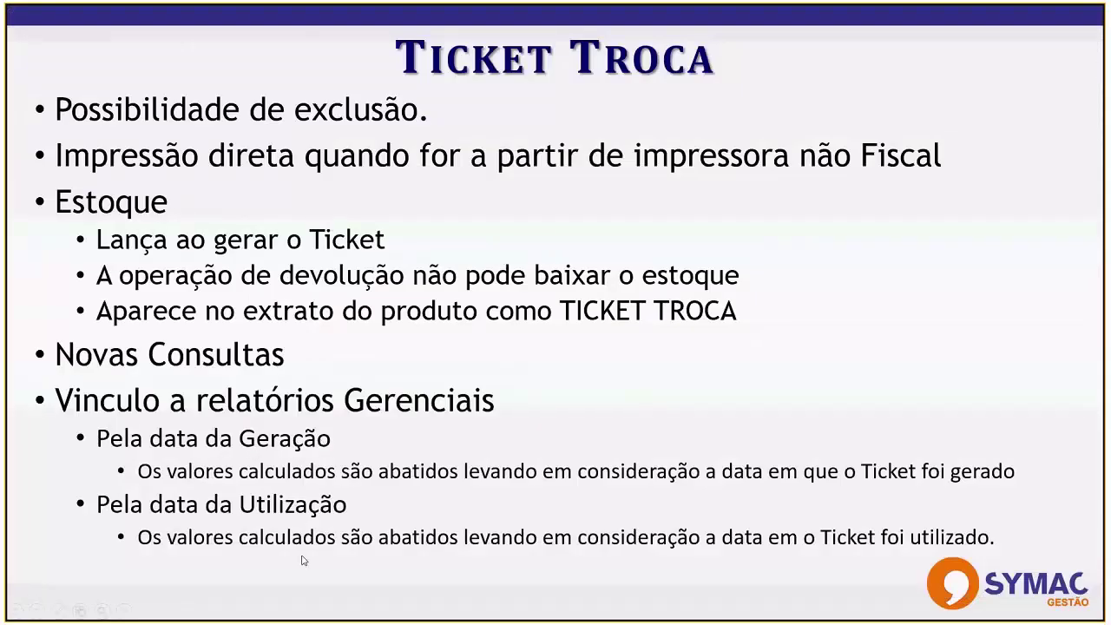
left_click(573, 357)
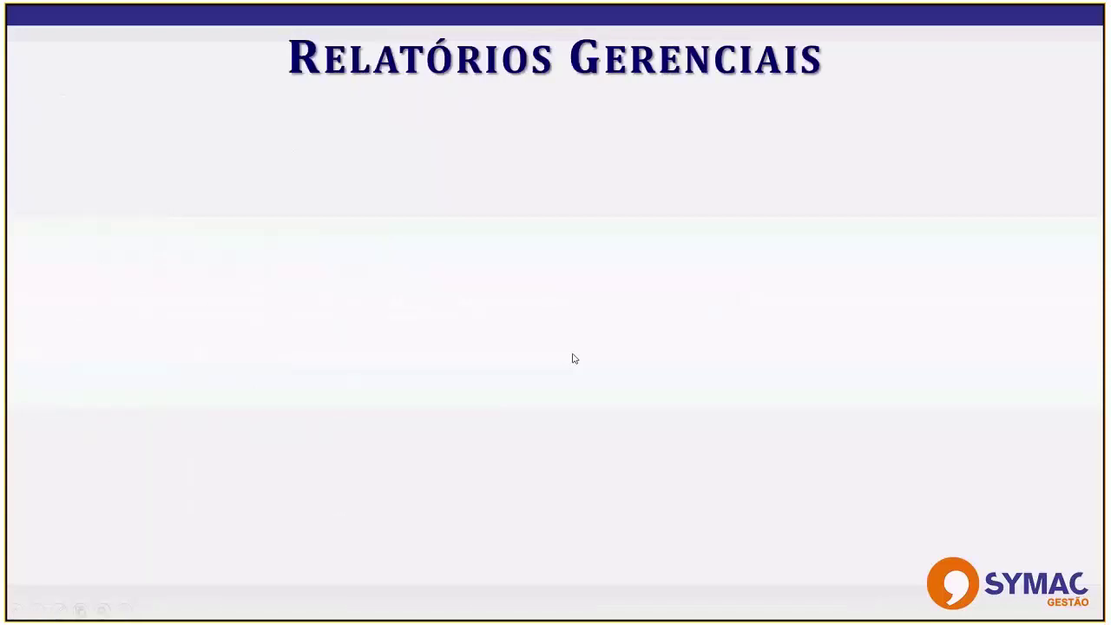
left_click(573, 358)
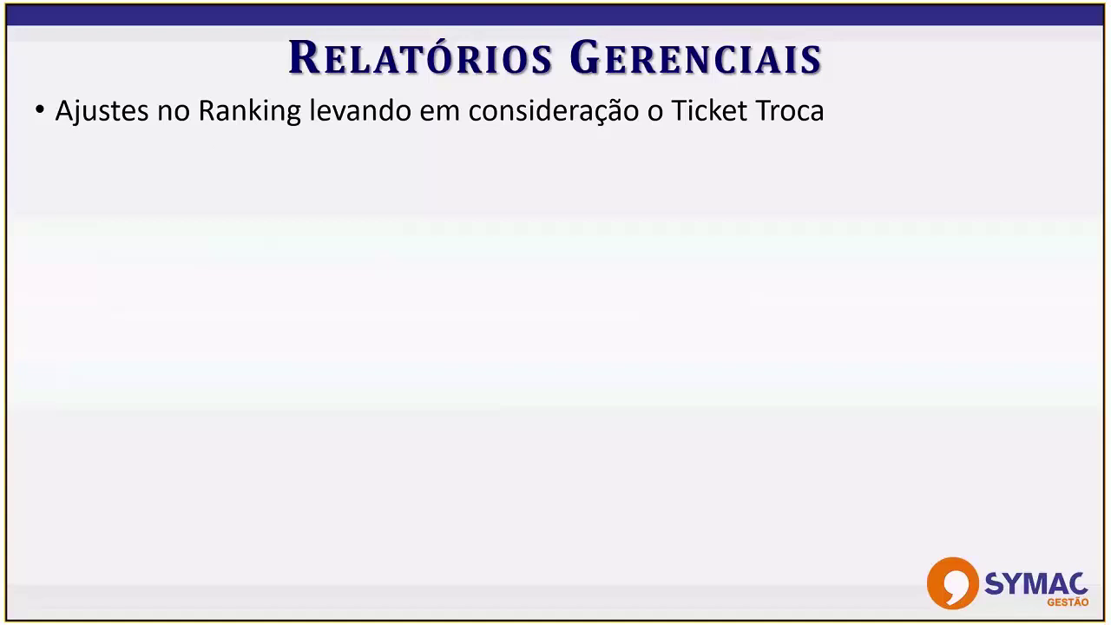
left_click(378, 220)
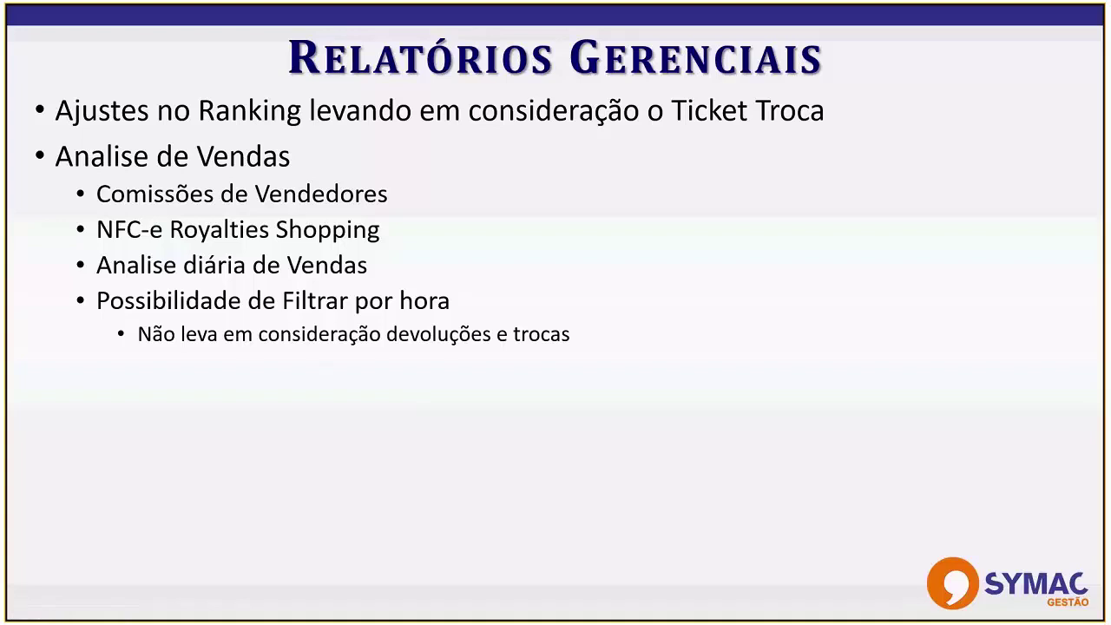
Step: Switch back to SyMac Gestão, select report 019 - NFC-e Royalties Shopping and set its initial date to 01/08/2018
key("alt+Tab")
scroll(341, 184, "down", 1)
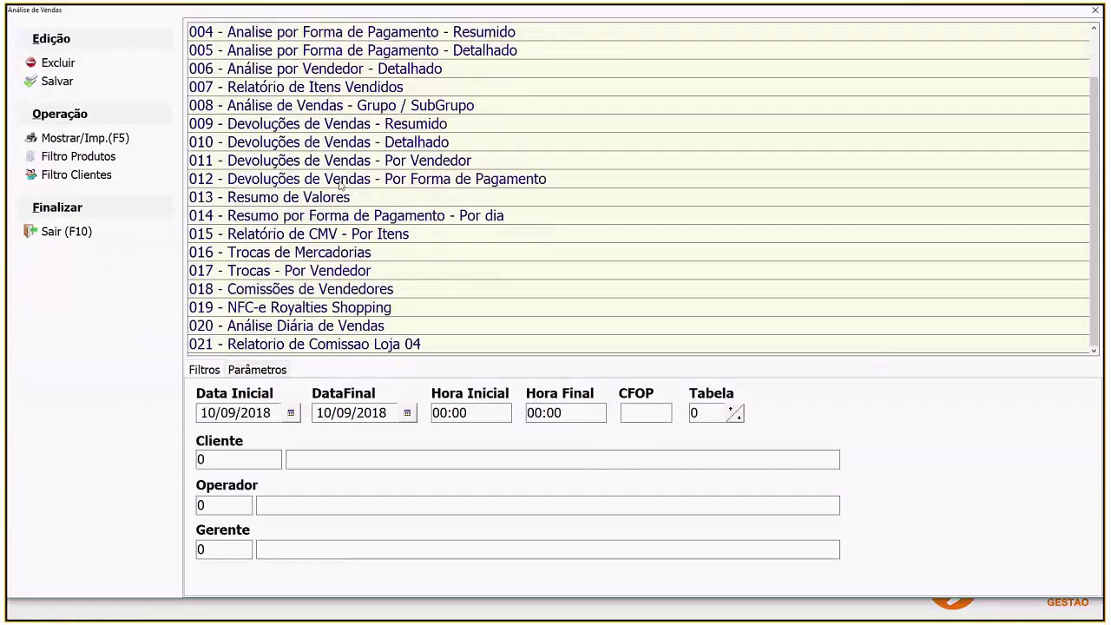
left_click(257, 311)
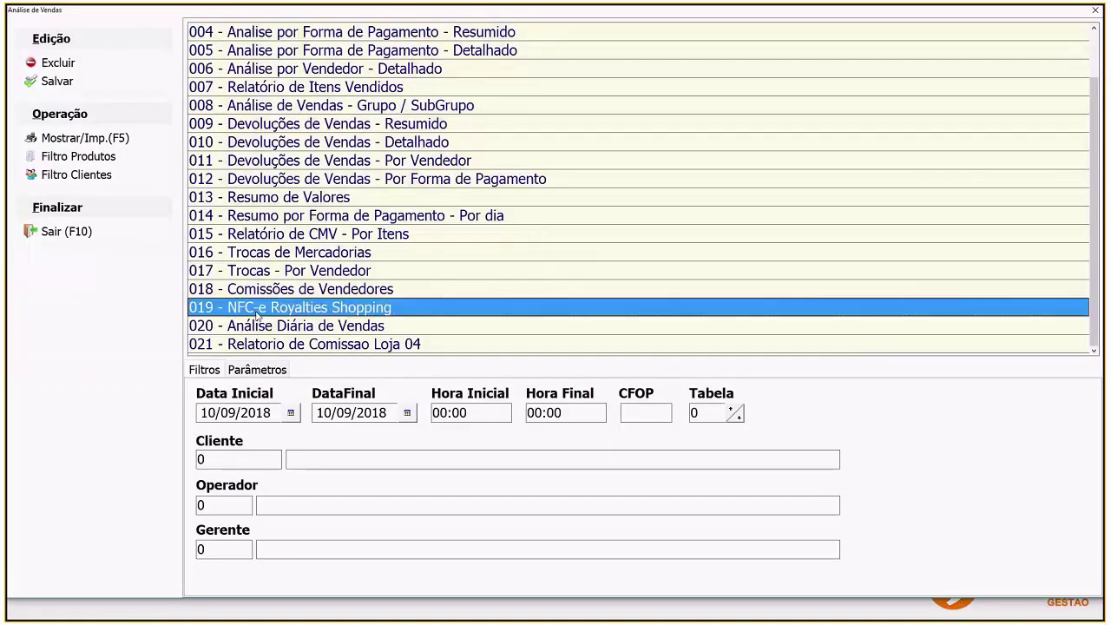
left_click(296, 415)
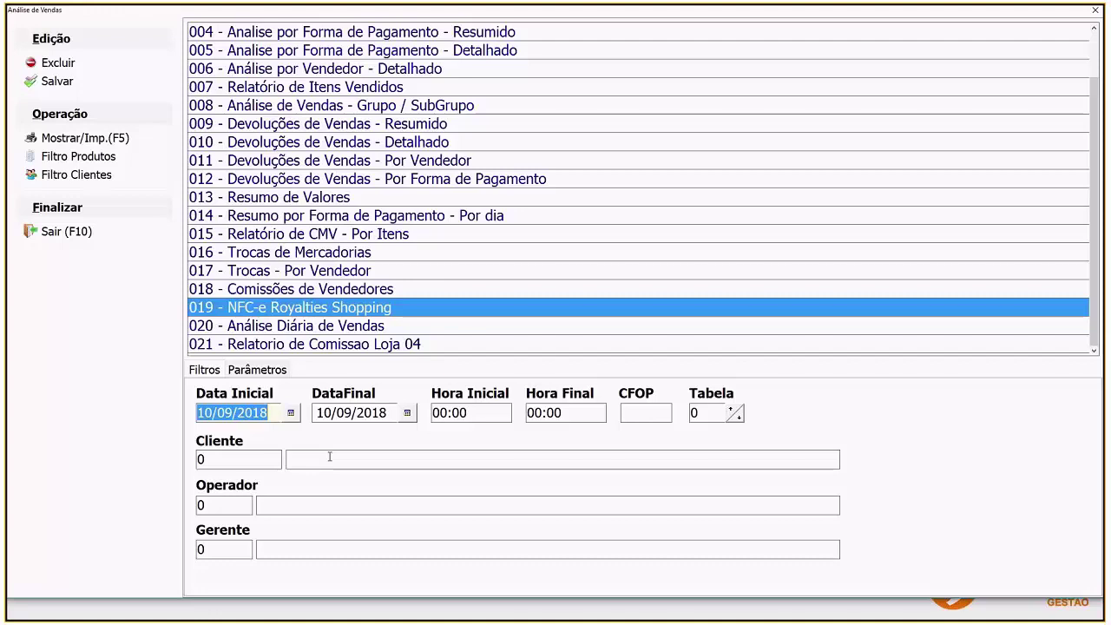
type("01/0")
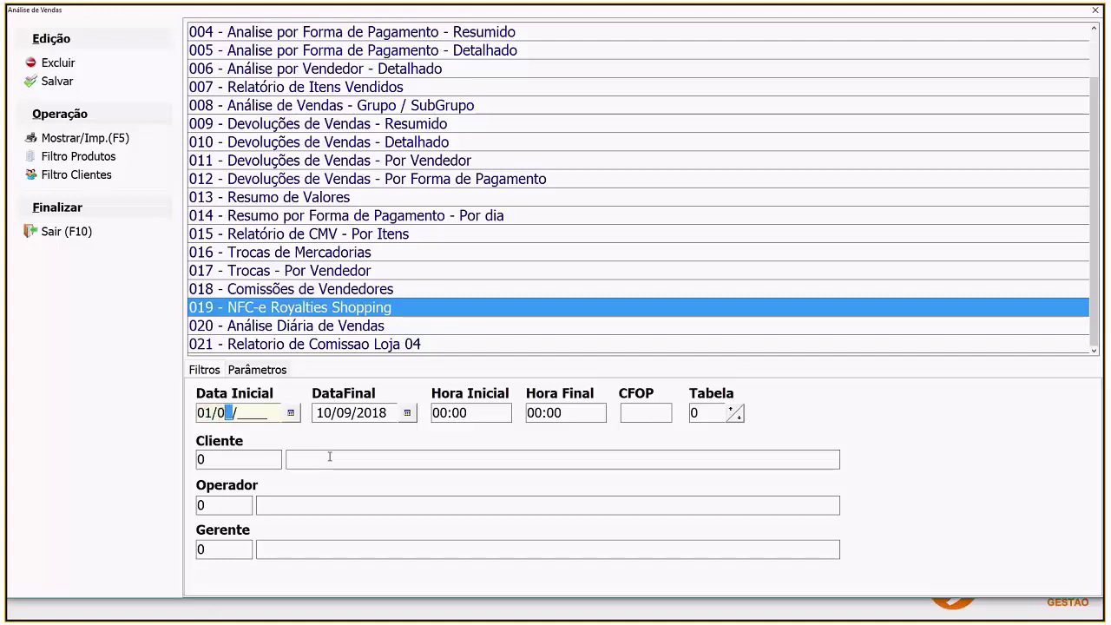
type("8/2018")
key("Tab")
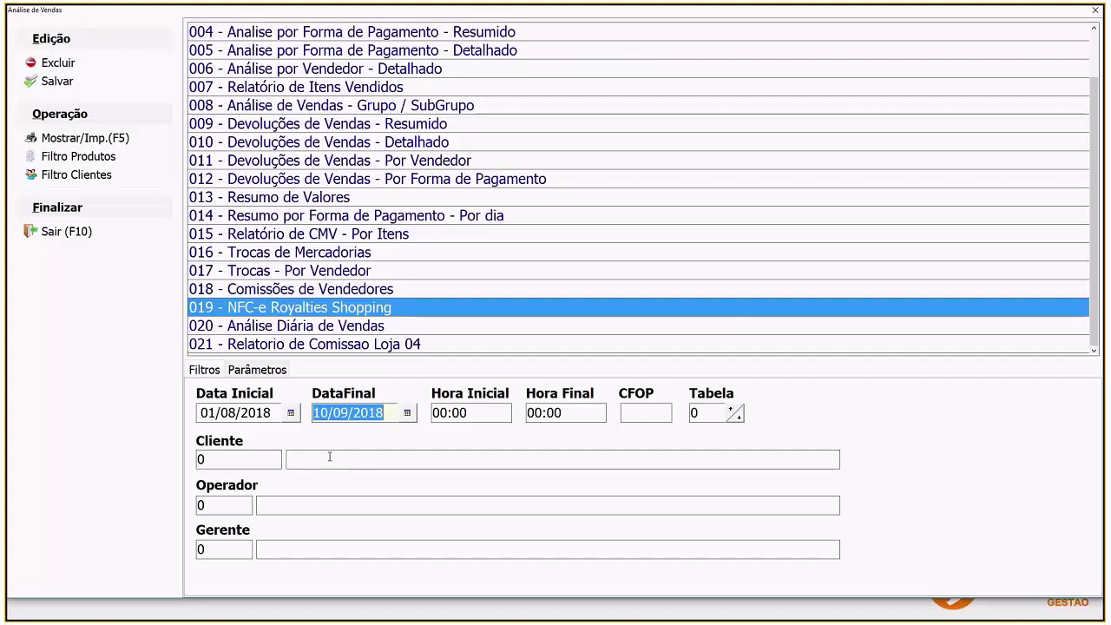
Step: Set the final date to 10/08/2018, generate the NFC-e Royalties Shopping report, review its daily sales and returns, and close it
type("10/08/10")
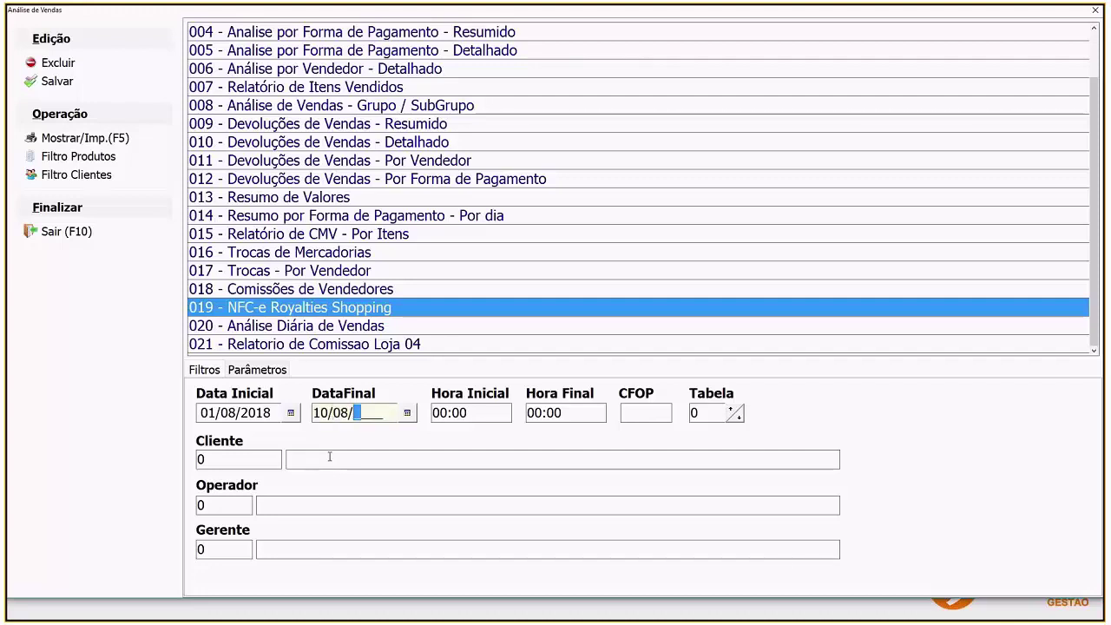
key("BackSpace")
key("BackSpace")
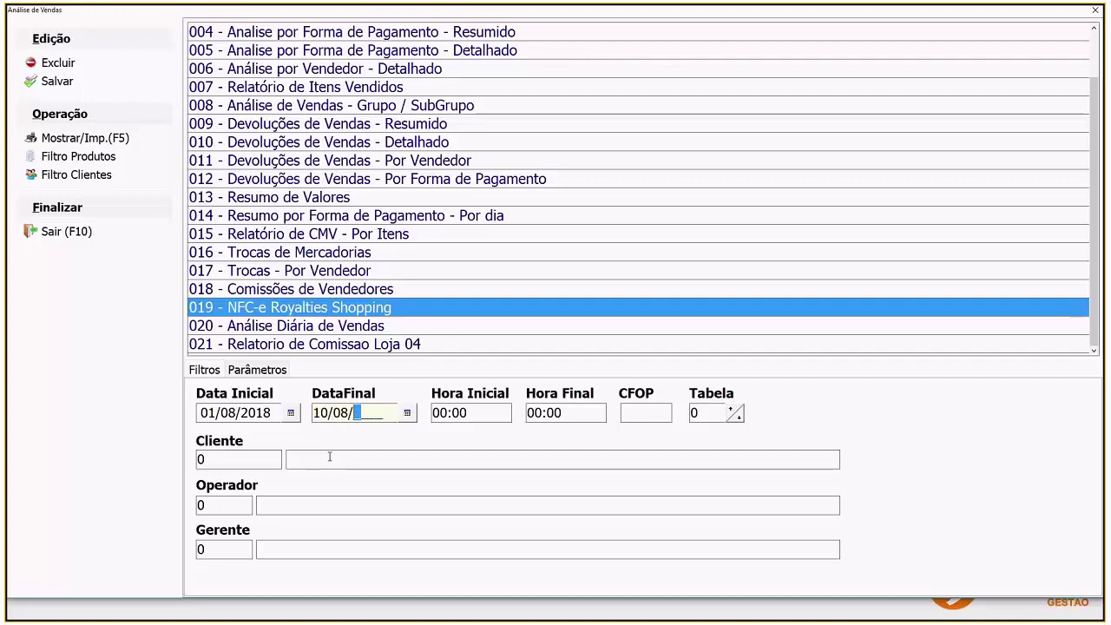
type("2018")
key("Tab")
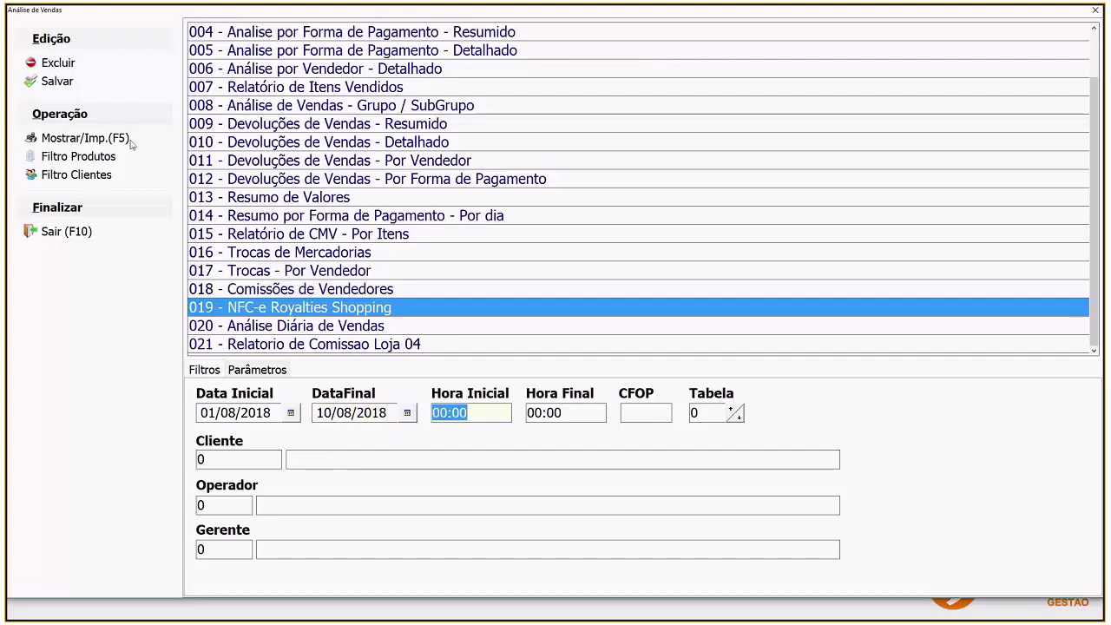
left_click(87, 138)
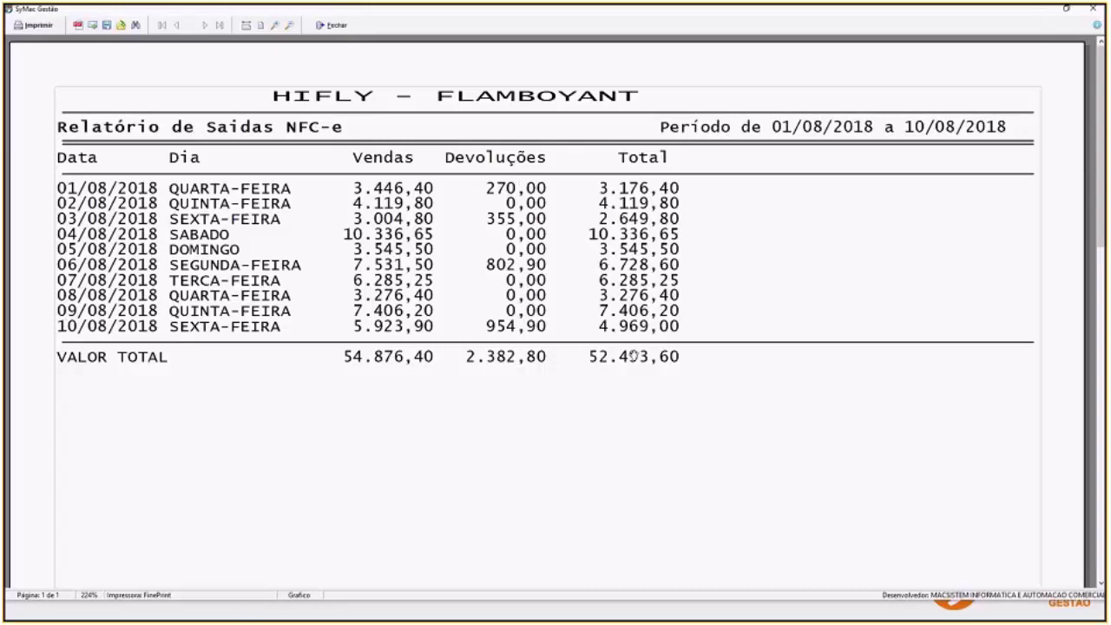
left_click(333, 26)
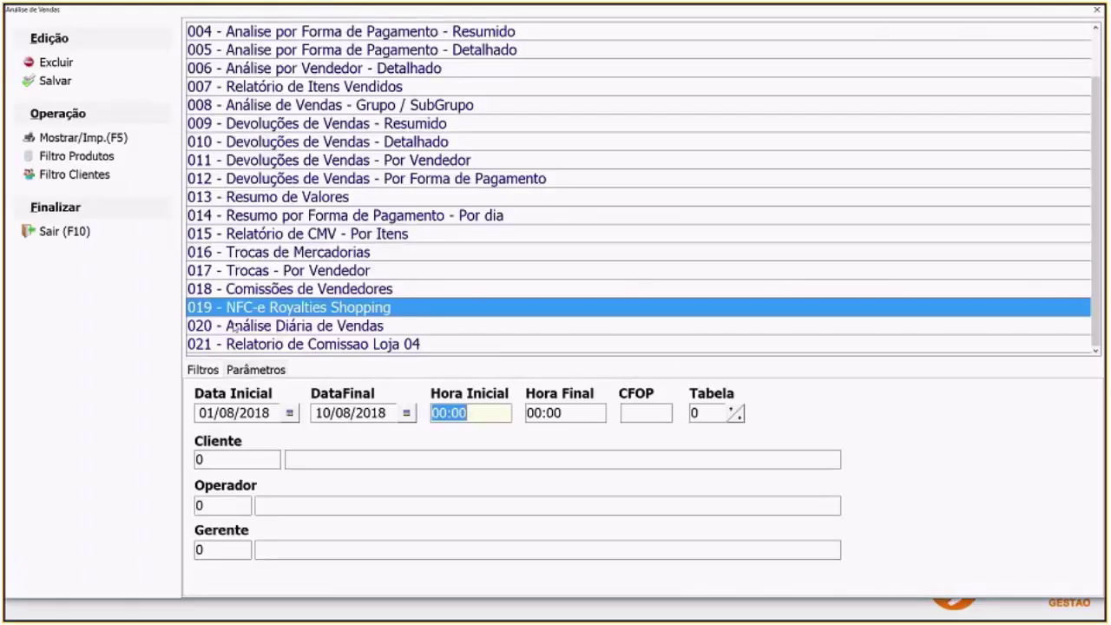
Step: Generate report 018 - Comissões de Vendedores for the same period, review its Tk.Troca deductions and commissions, and close it
left_click(235, 326)
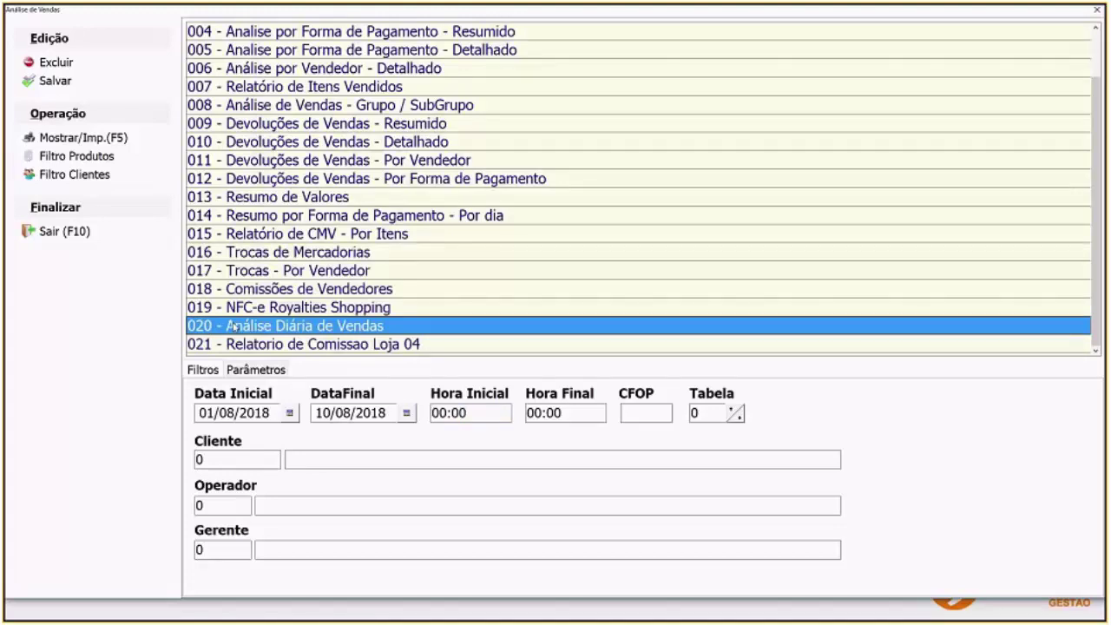
scroll(332, 327, "up", 1)
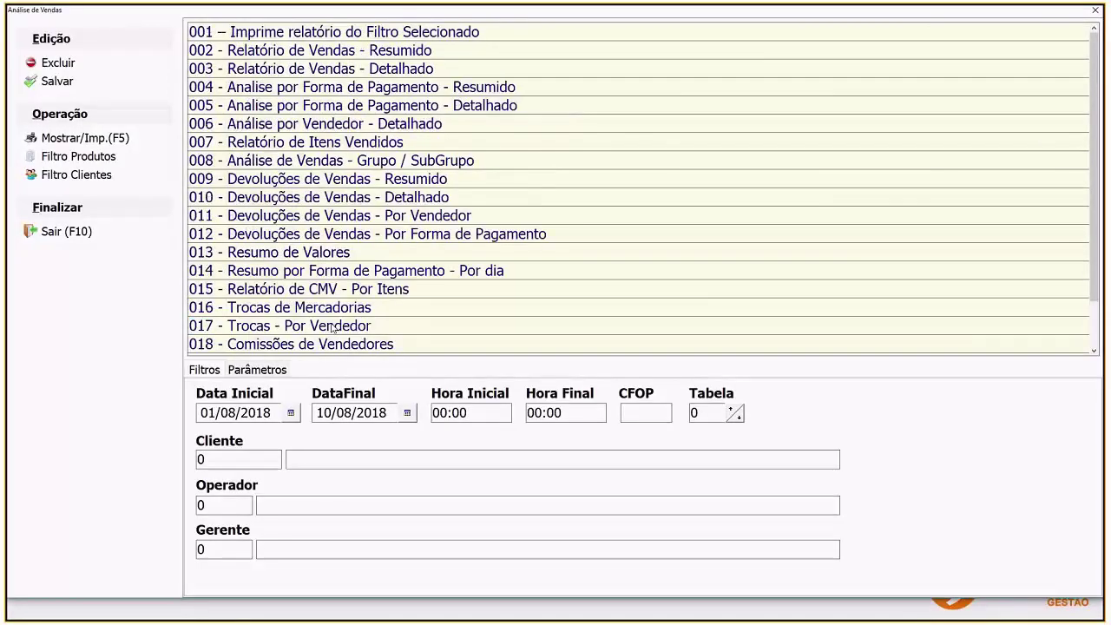
scroll(333, 327, "down", 3)
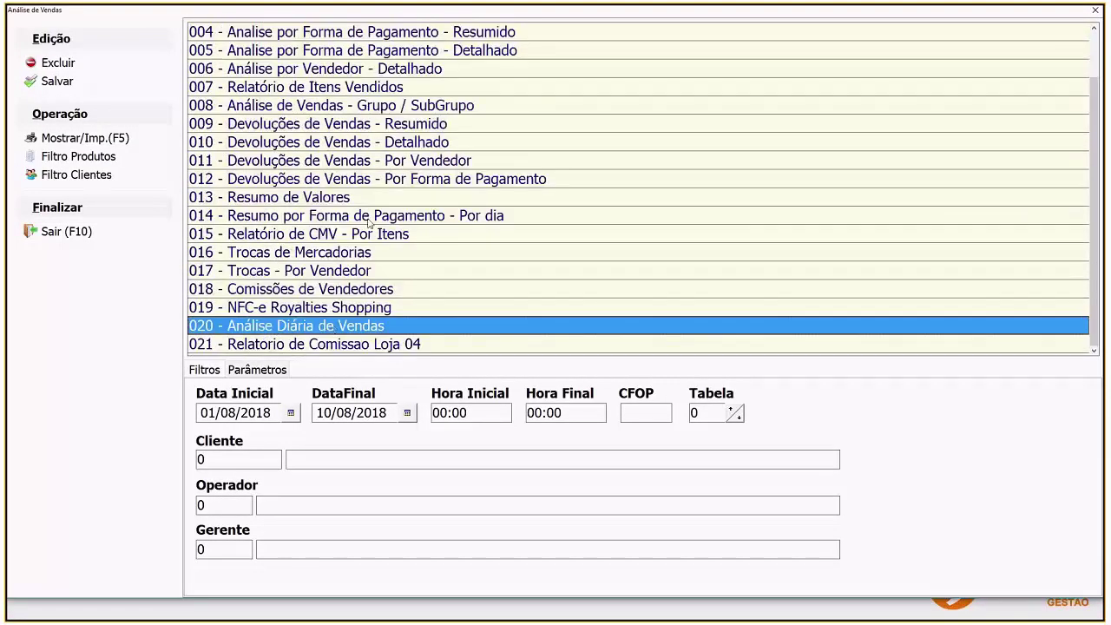
left_click(305, 289)
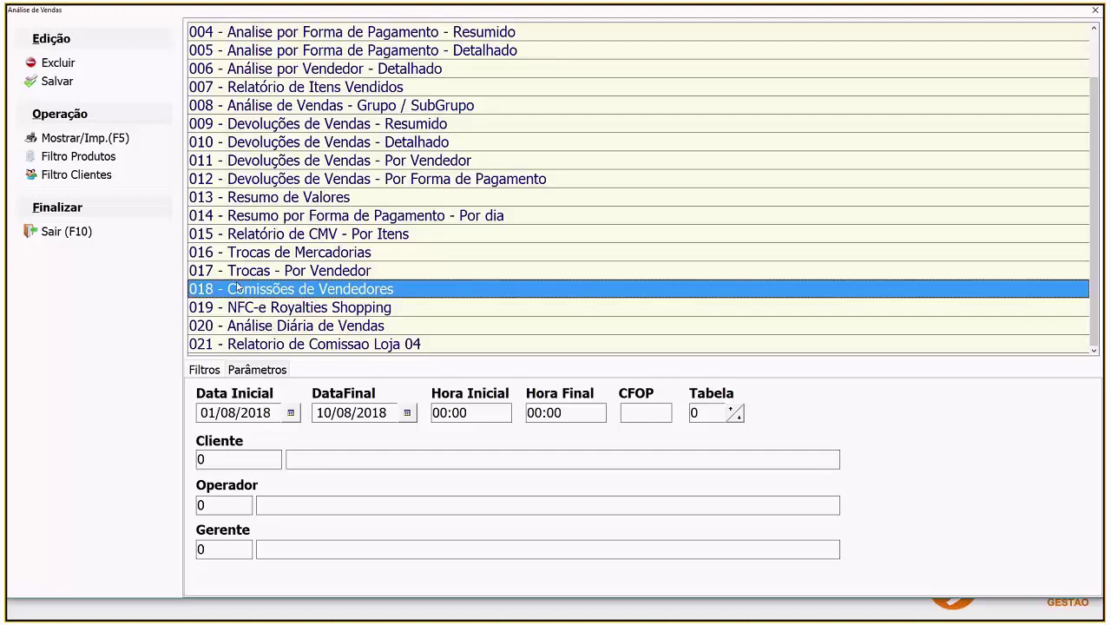
left_click(76, 139)
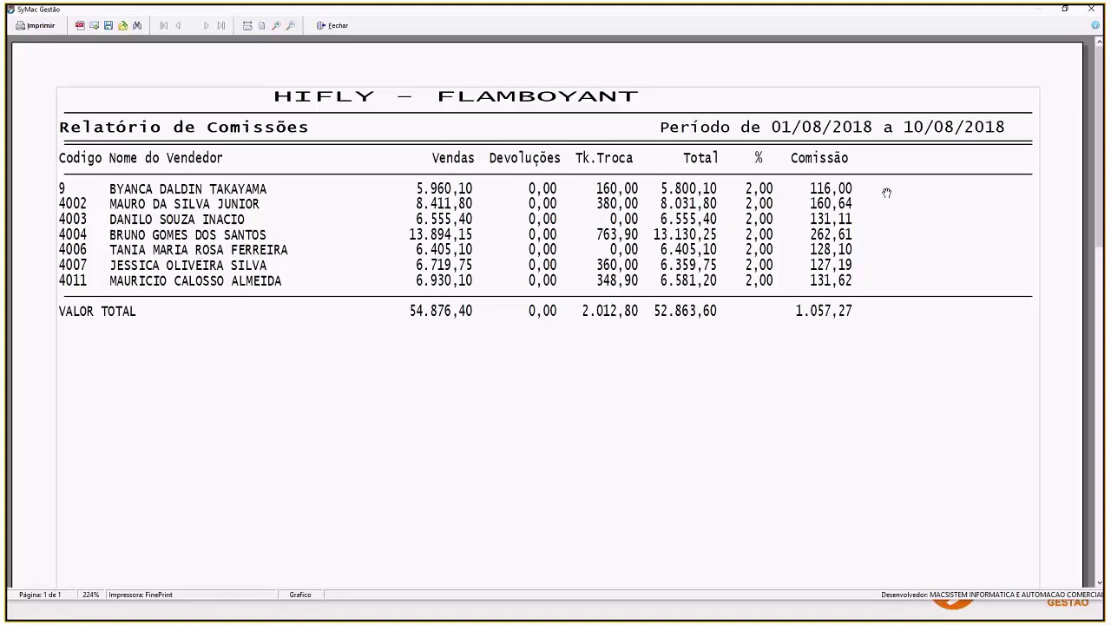
left_click(334, 26)
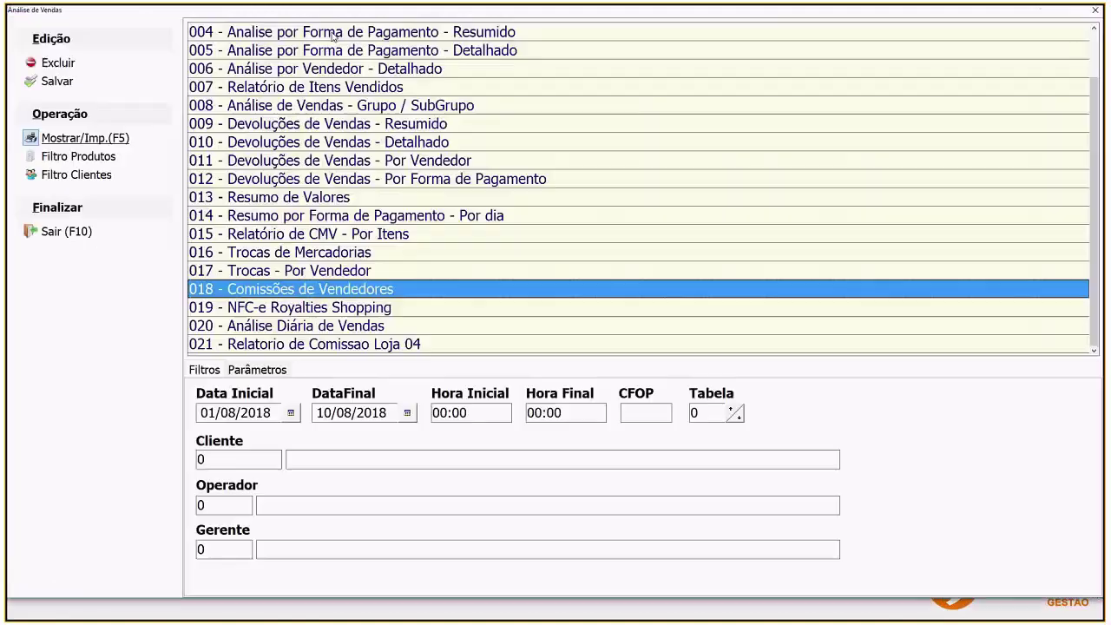
Step: Check the query parameters of report 018 - Comissões de Vendedores and return to its filters
left_click(263, 259)
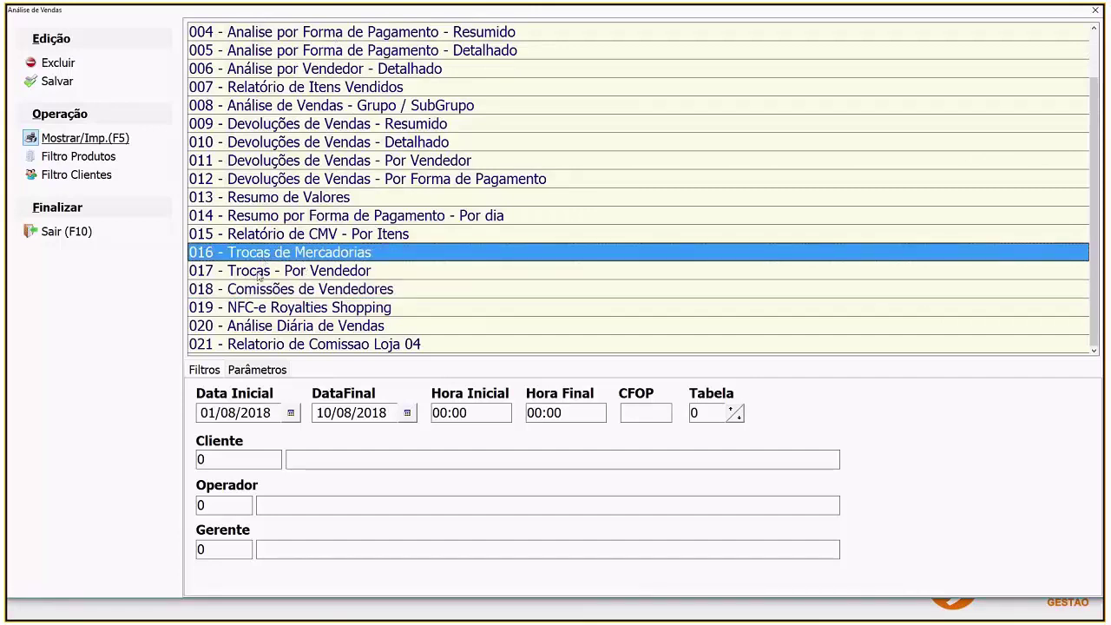
left_click(264, 293)
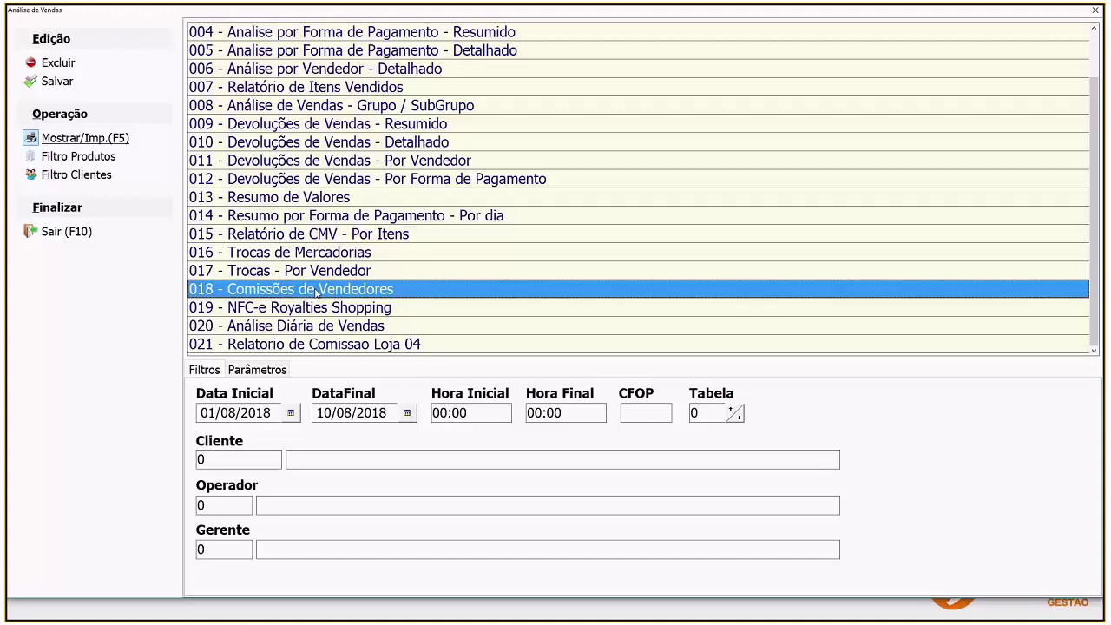
left_click(280, 372)
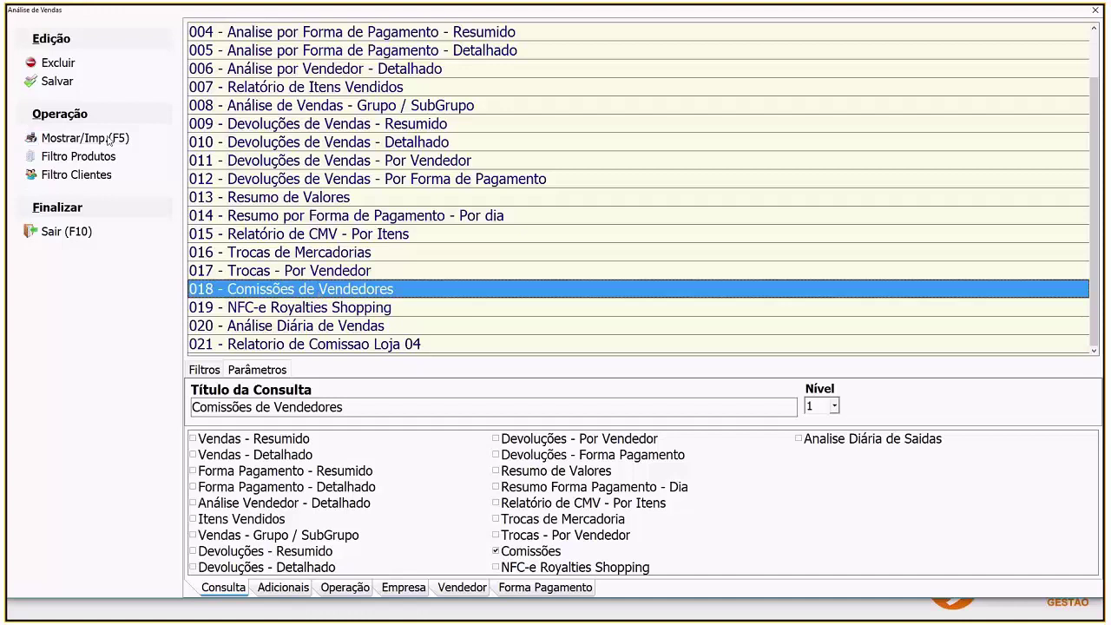
left_click(205, 370)
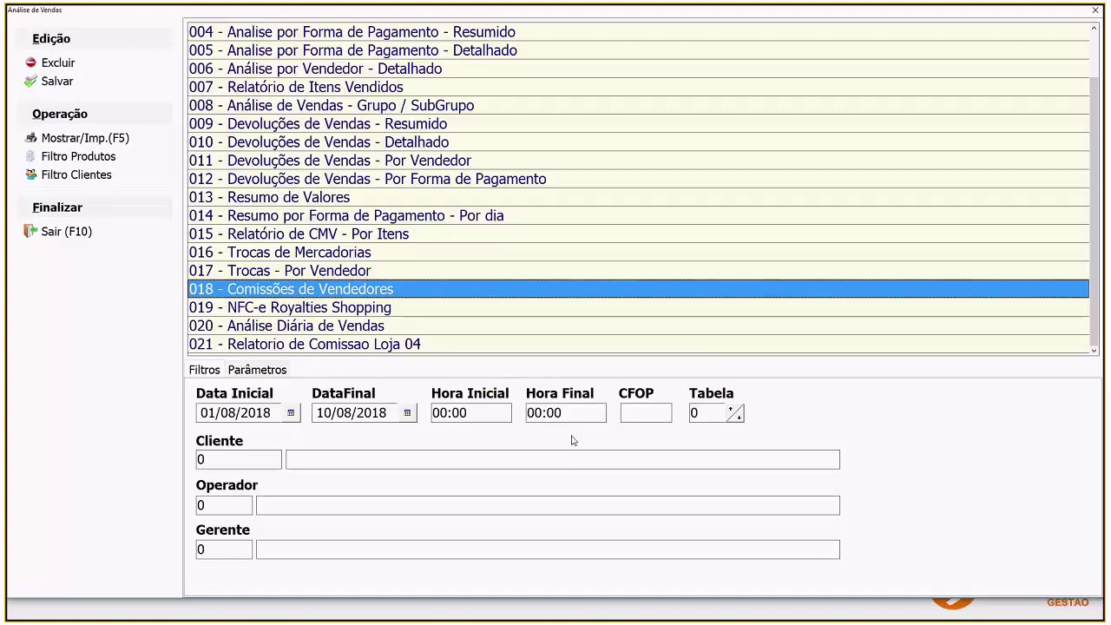
Step: Set the final date of the Comissões de Vendedores report to 01/08/2018
left_click(393, 413)
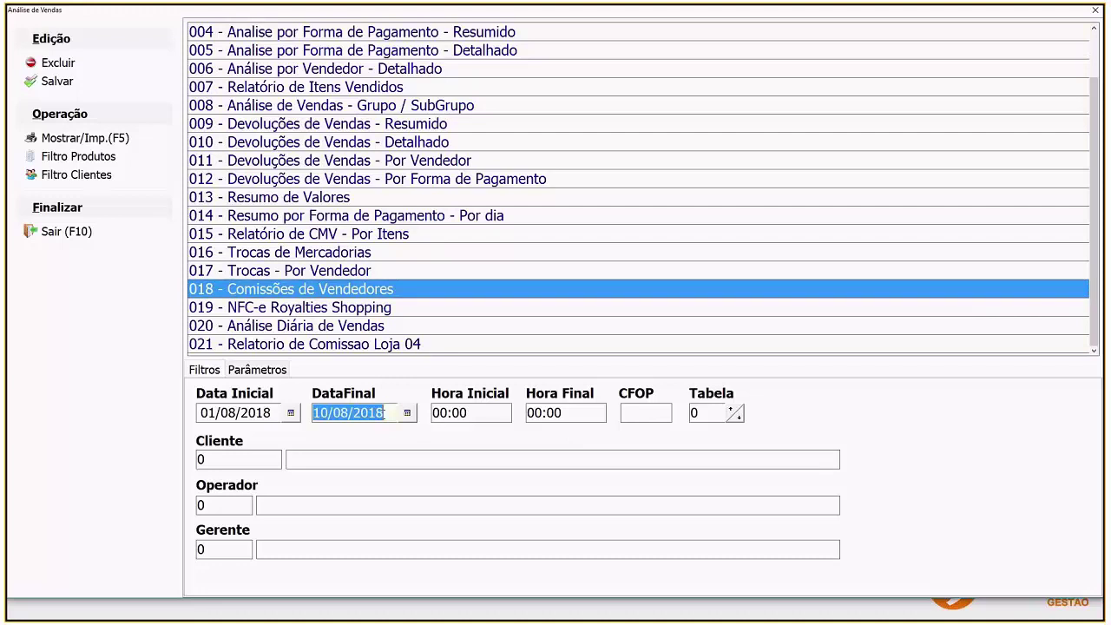
type("01/0")
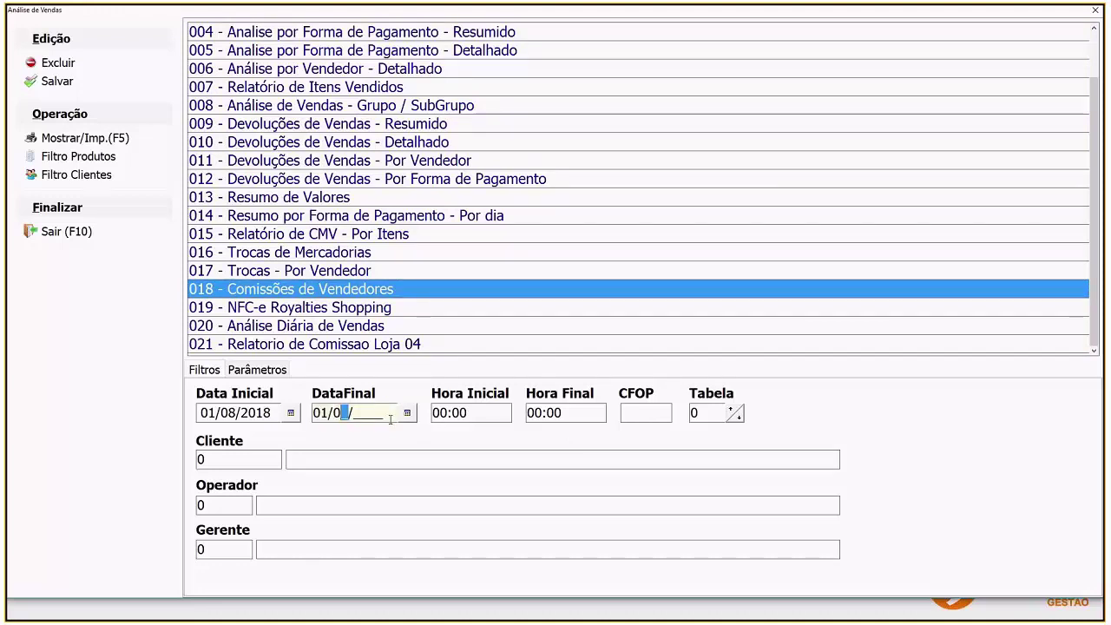
type("8/2014")
key("BackSpace")
type("8")
Step: Filter the commissions report by time from 12:00 to 22:00, generate it, review the values and close it
left_click(486, 415)
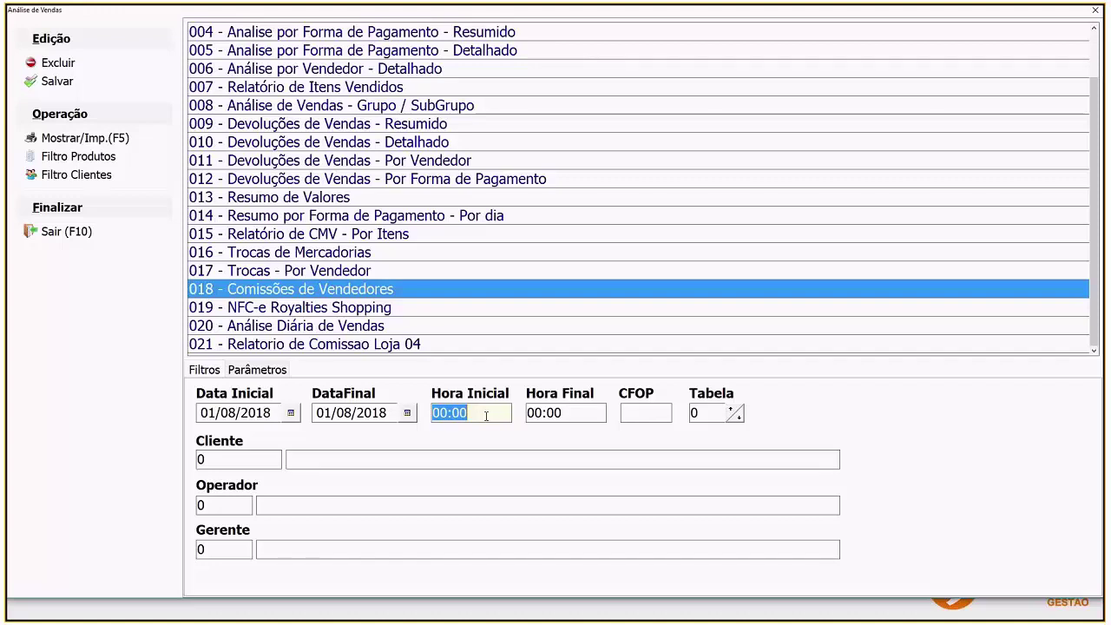
type("12:00")
key("Tab")
type("22:00")
key("Tab")
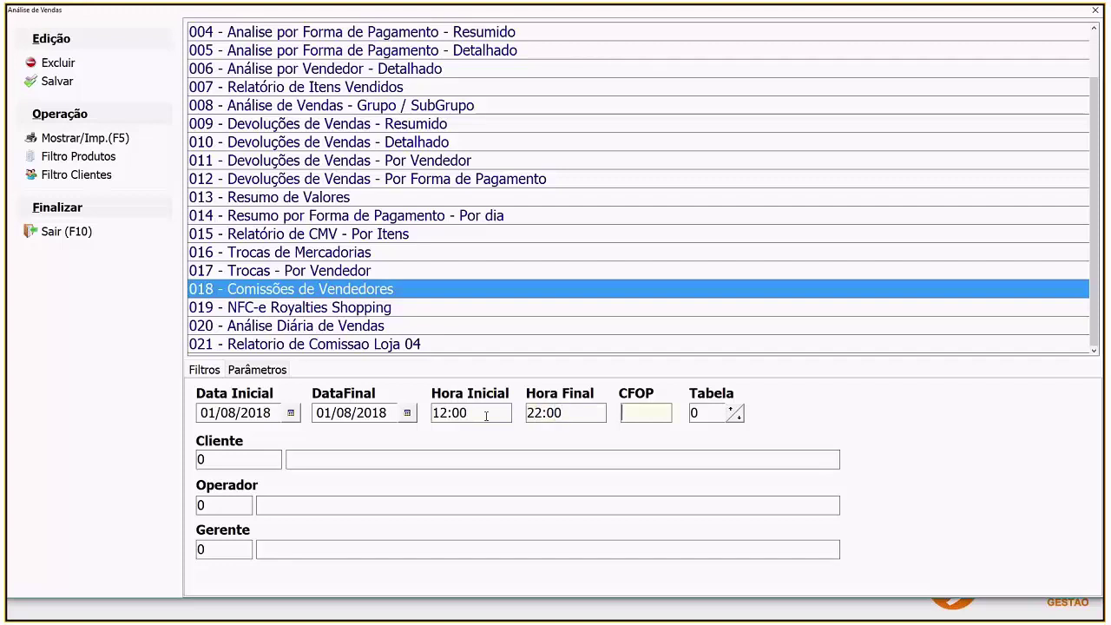
left_click(77, 138)
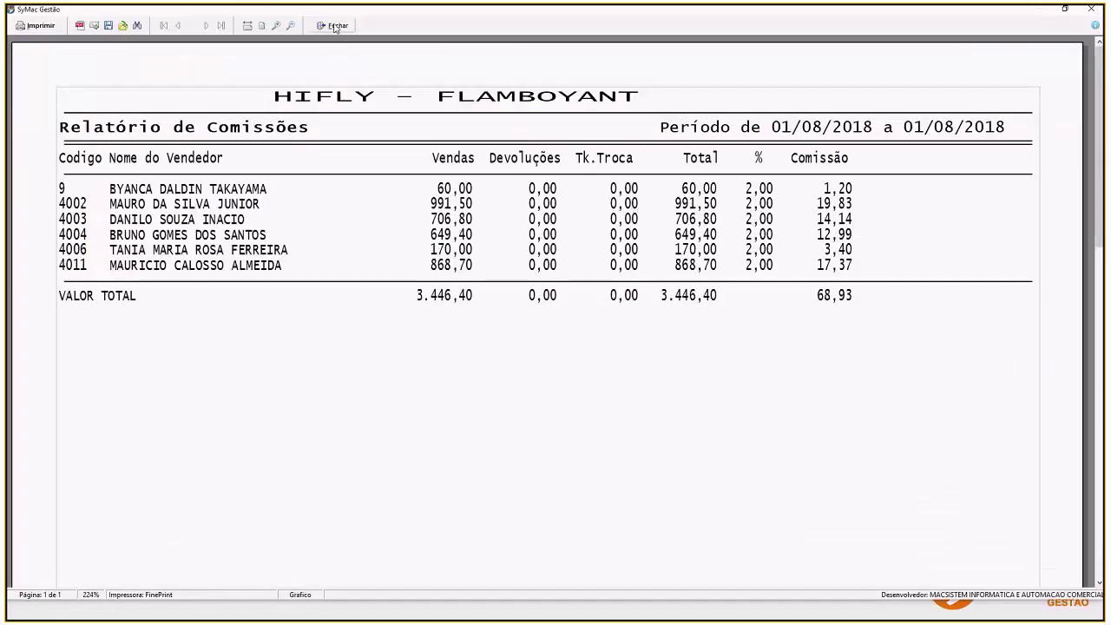
left_click(336, 27)
left_click(255, 309)
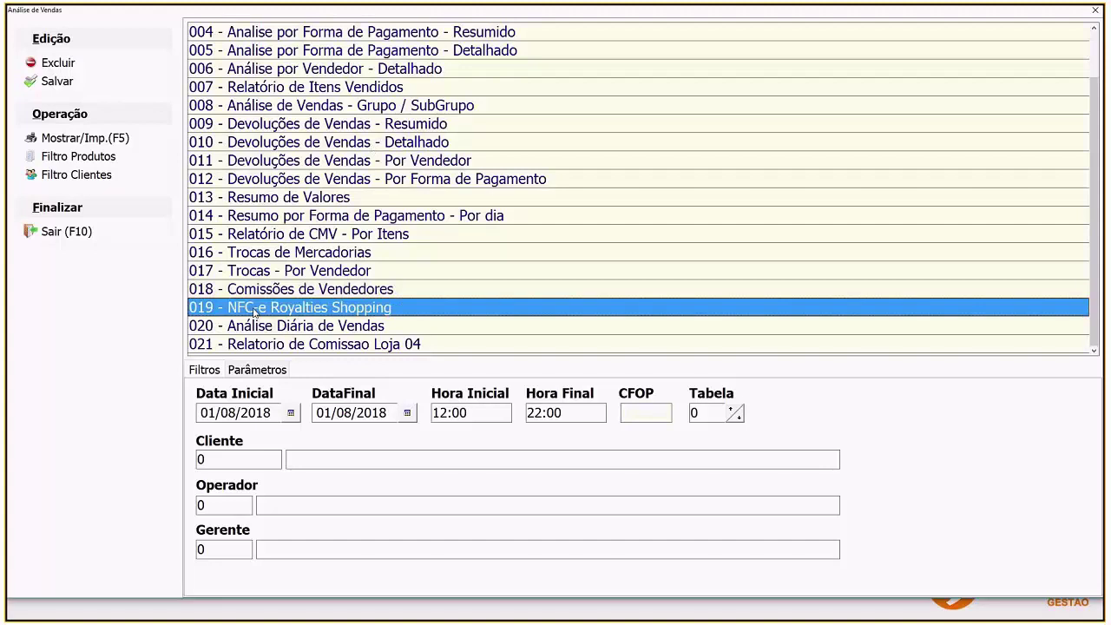
left_click(224, 290)
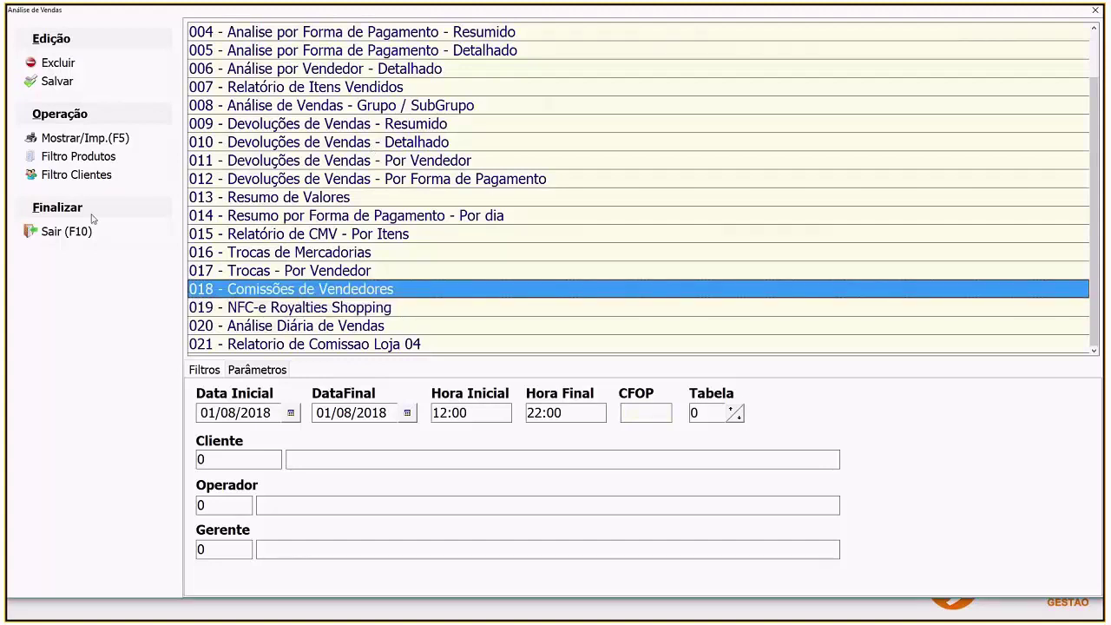
Step: Close and reopen the Análise de Vendas window, look over the report list and select 003 - Relatório de Vendas - Detalhado
left_click(87, 231)
left_click(106, 57)
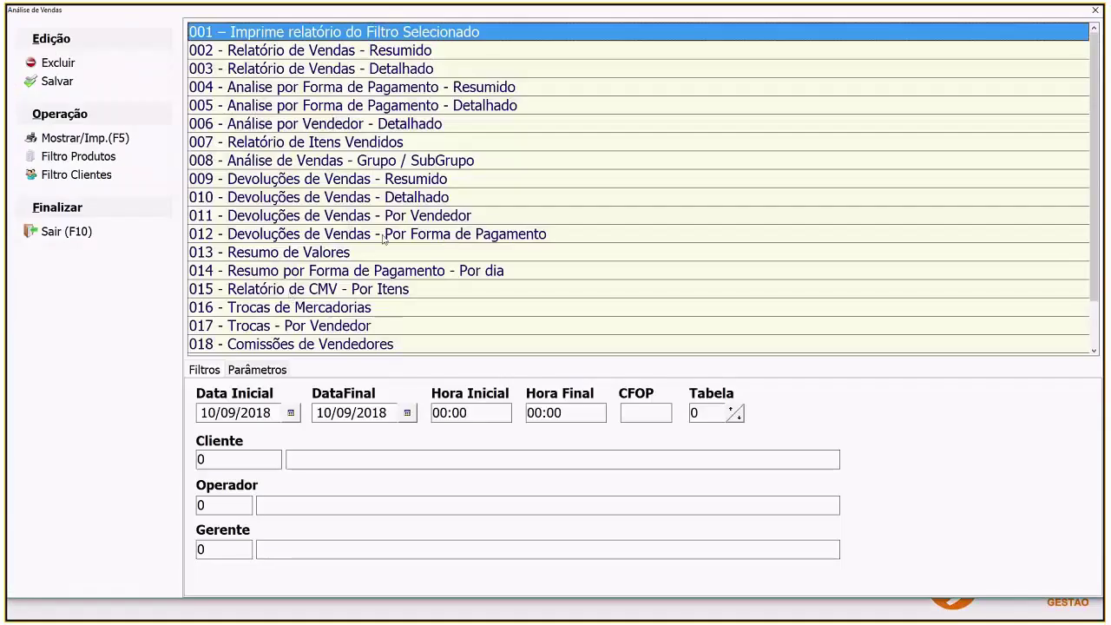
scroll(291, 330, "down", 2)
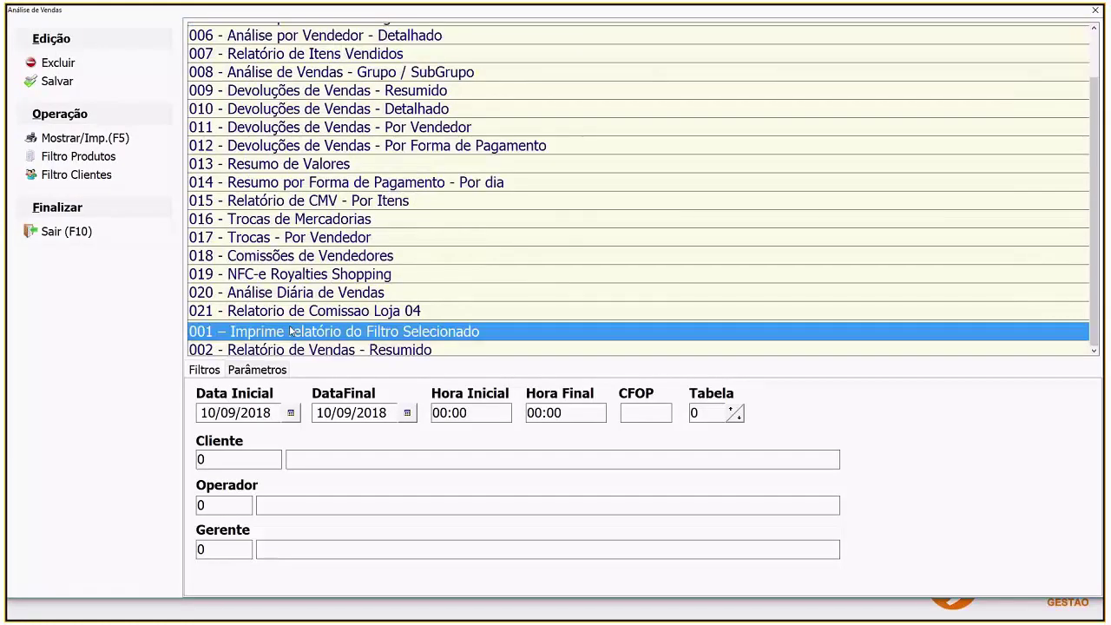
scroll(291, 331, "up", 1)
scroll(292, 331, "up", 1)
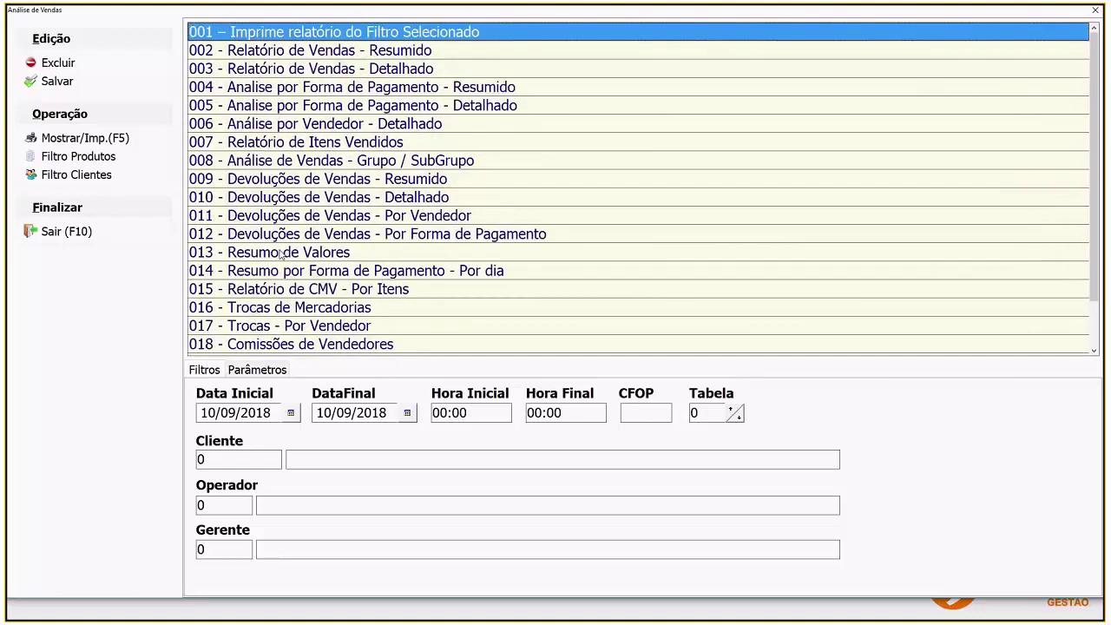
left_click(258, 70)
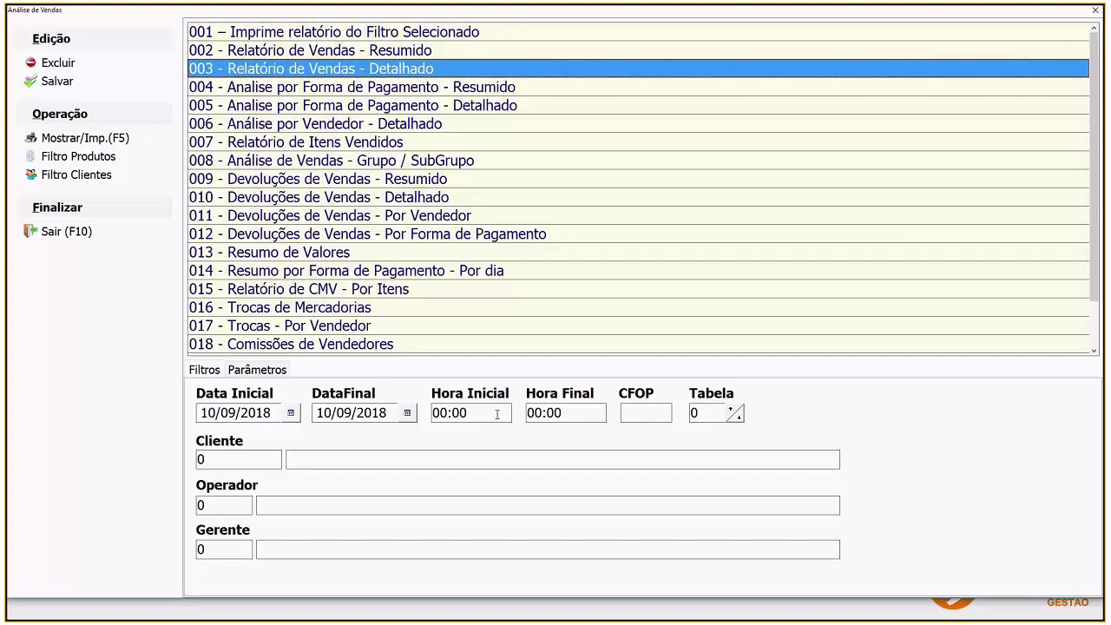
Step: Set the sales report's time filter from 12:00 to 22:00
left_click(471, 412)
type("1200")
key("Tab")
type("2200")
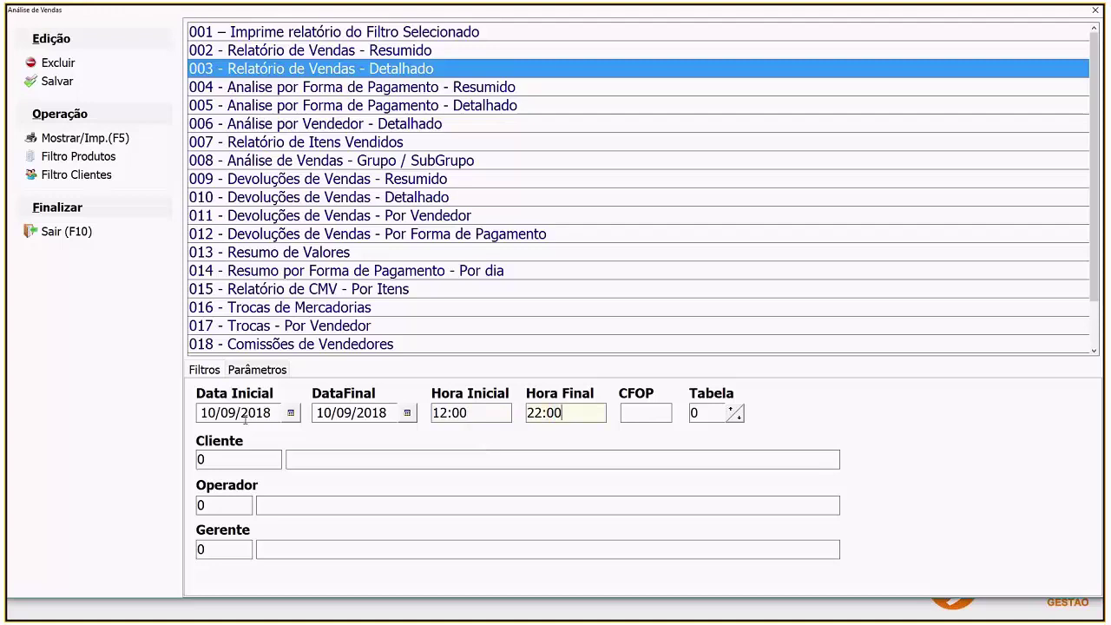
Step: Set both the initial and final dates of the sales report to 01/08/2018
left_click(272, 413)
type("01082018")
key("Tab")
type("01/08/")
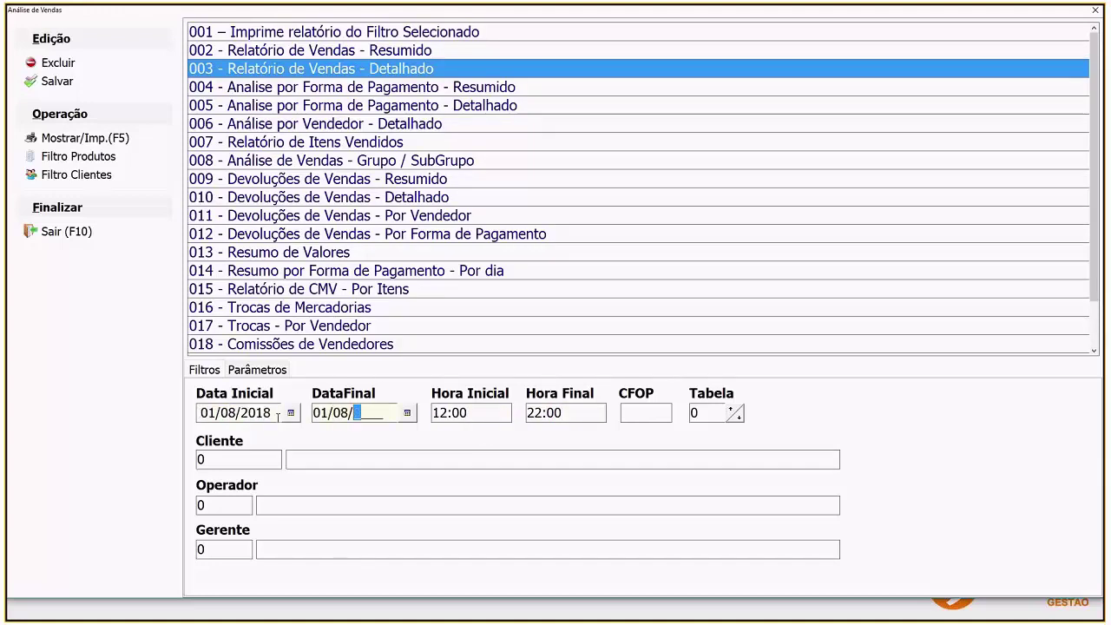
type("2018")
key("Tab")
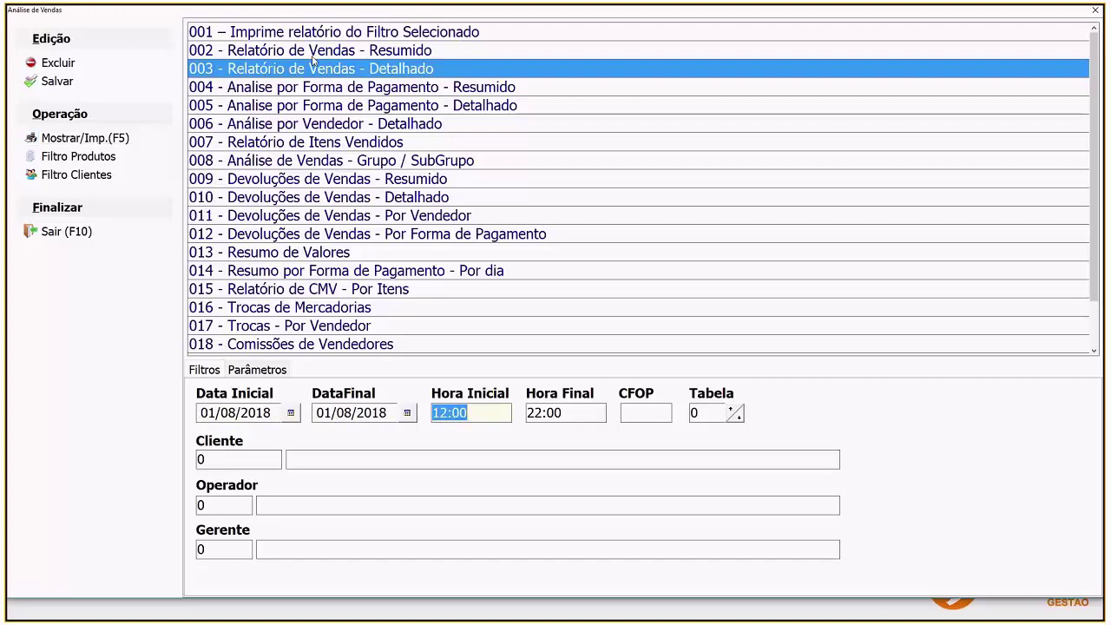
Step: Generate report 002 - Relatório de Vendas - Resumido, review the sale times and the Resumo dos Valores, and close it
left_click(268, 55)
left_click(83, 139)
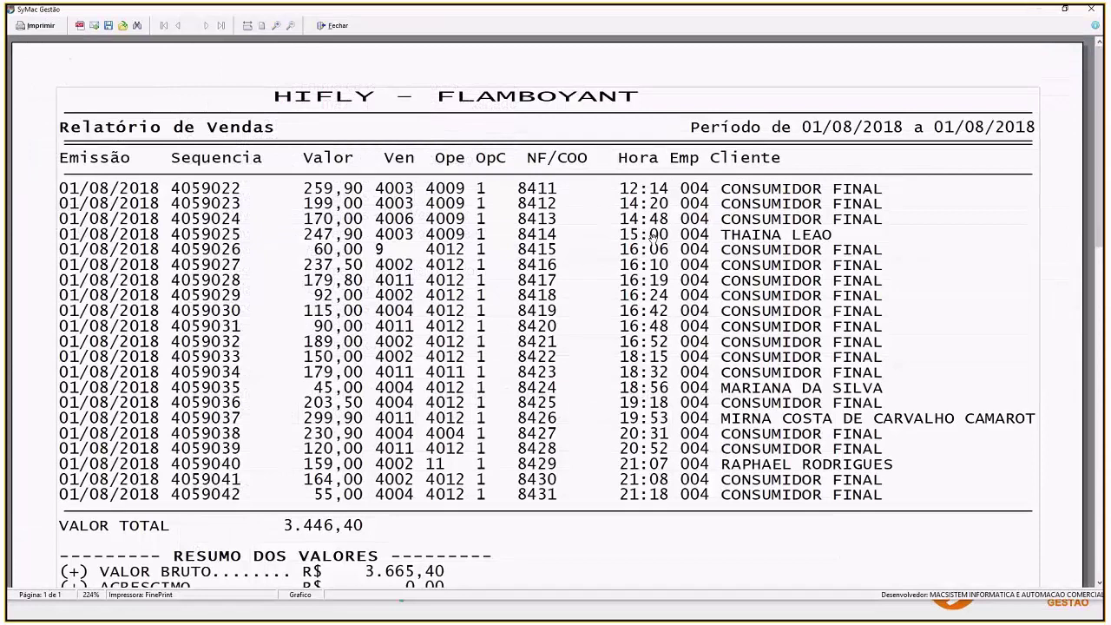
scroll(395, 519, "down", 5)
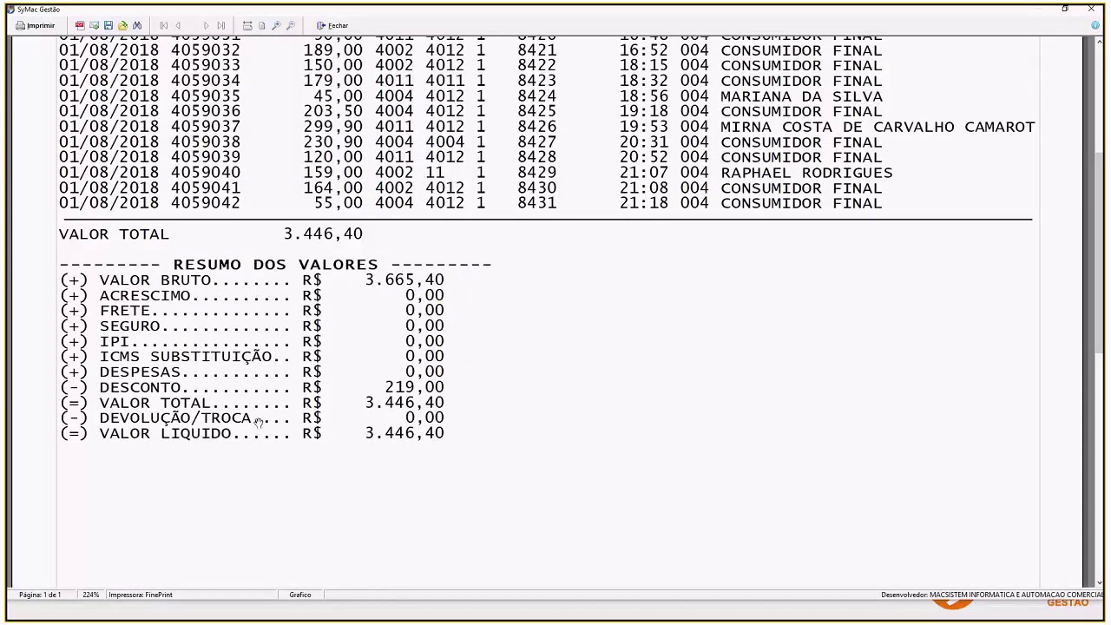
scroll(258, 422, "up", 1)
scroll(257, 422, "up", 3)
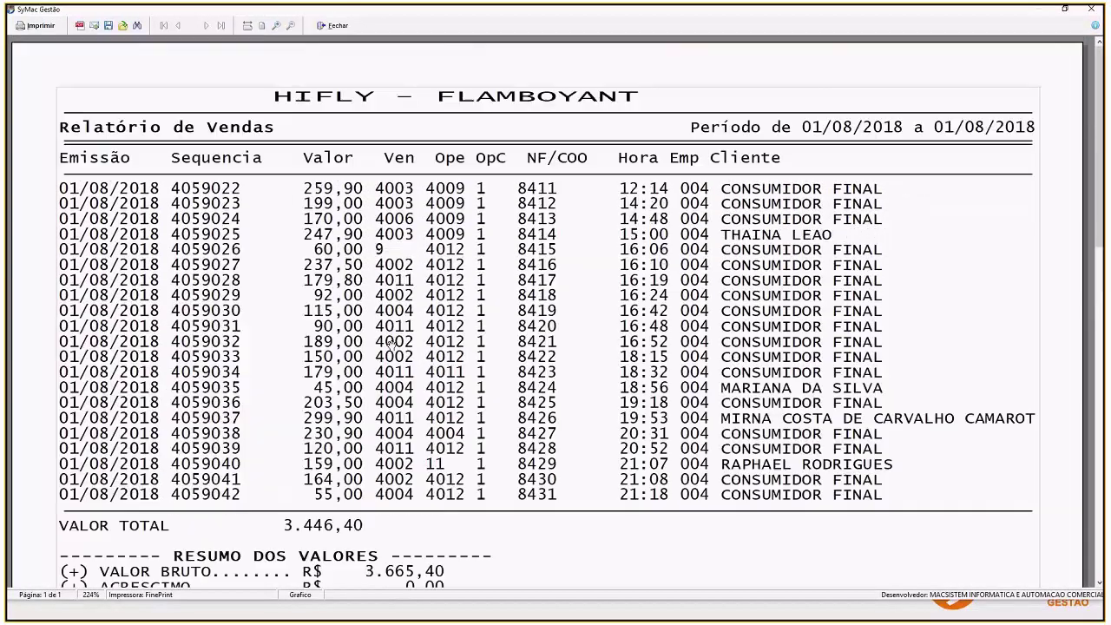
left_click(331, 26)
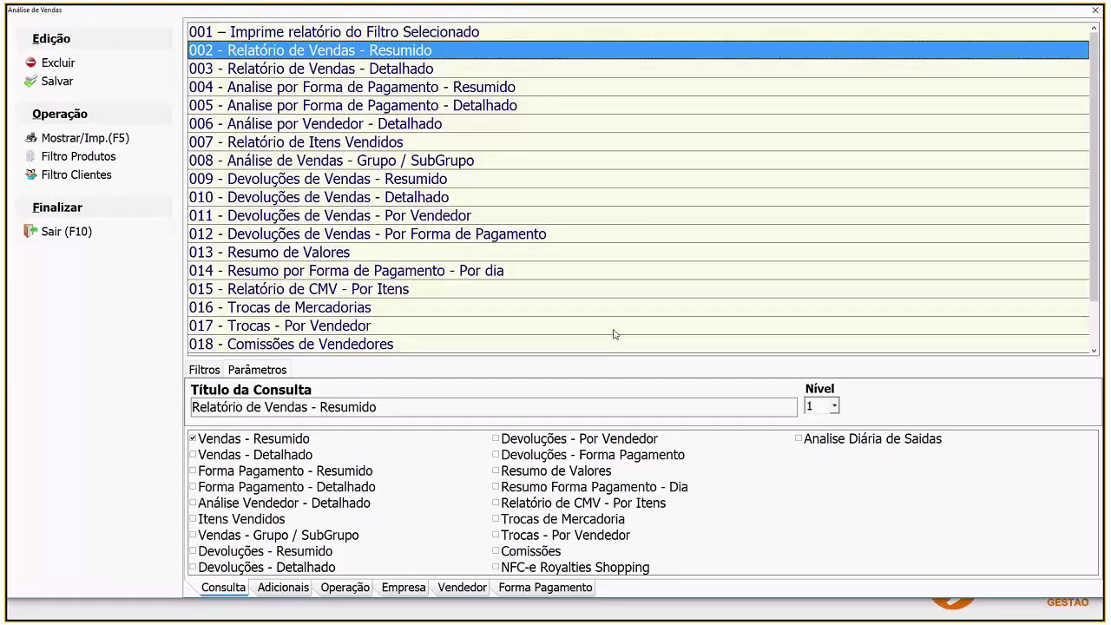
Step: Select report 021 - Relatorio de Comissao Loja 04, check its query parameters and return to its filters
left_click(206, 369)
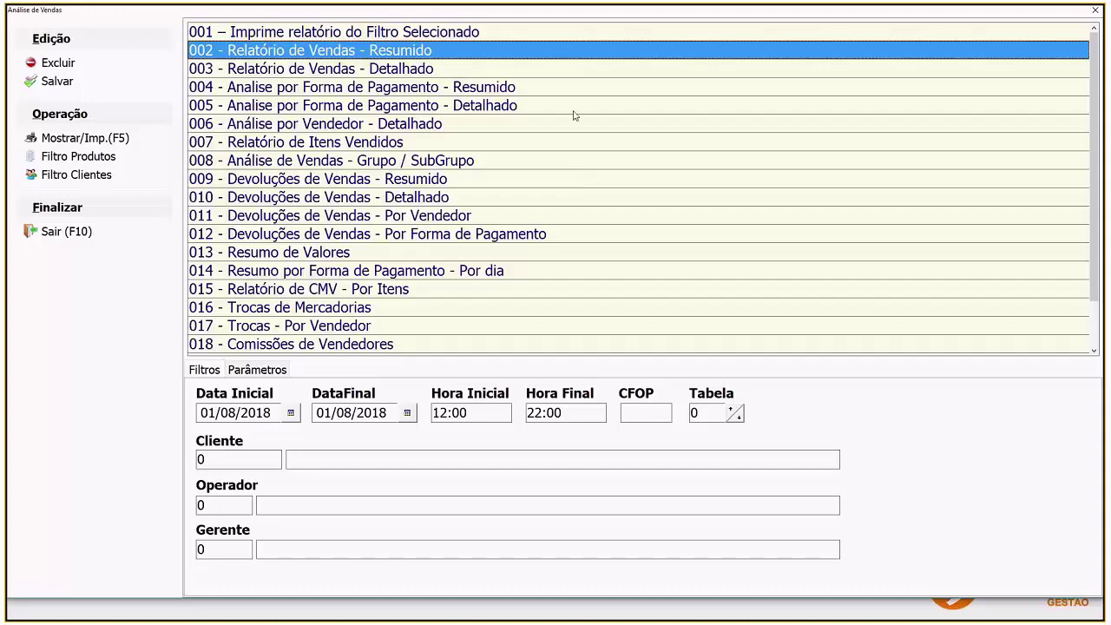
scroll(577, 115, "down", 1)
left_click(327, 345)
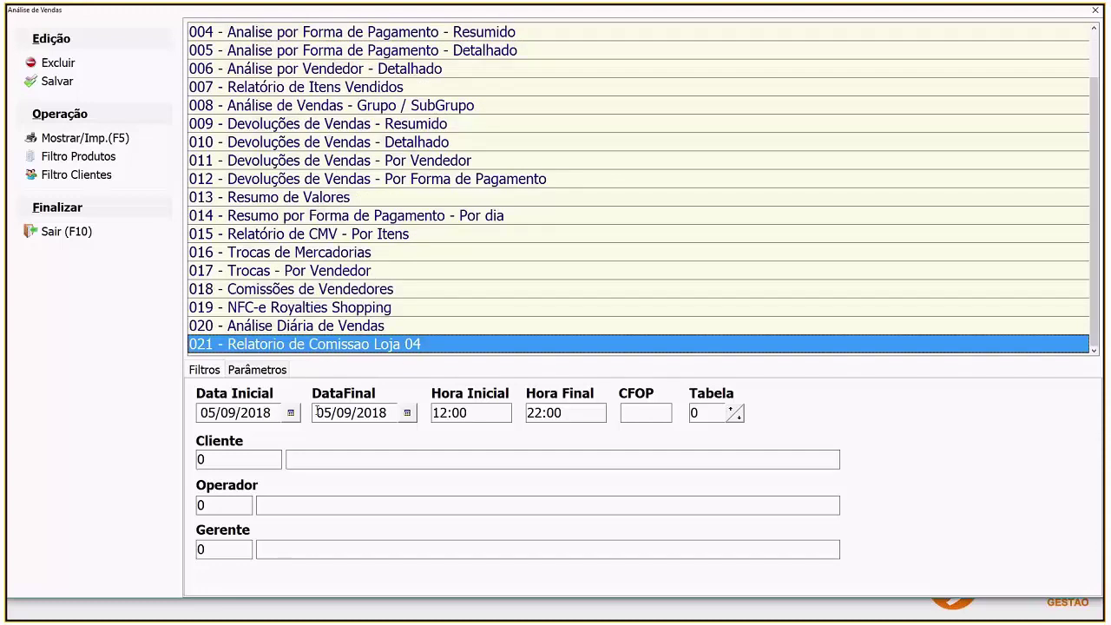
left_click(257, 370)
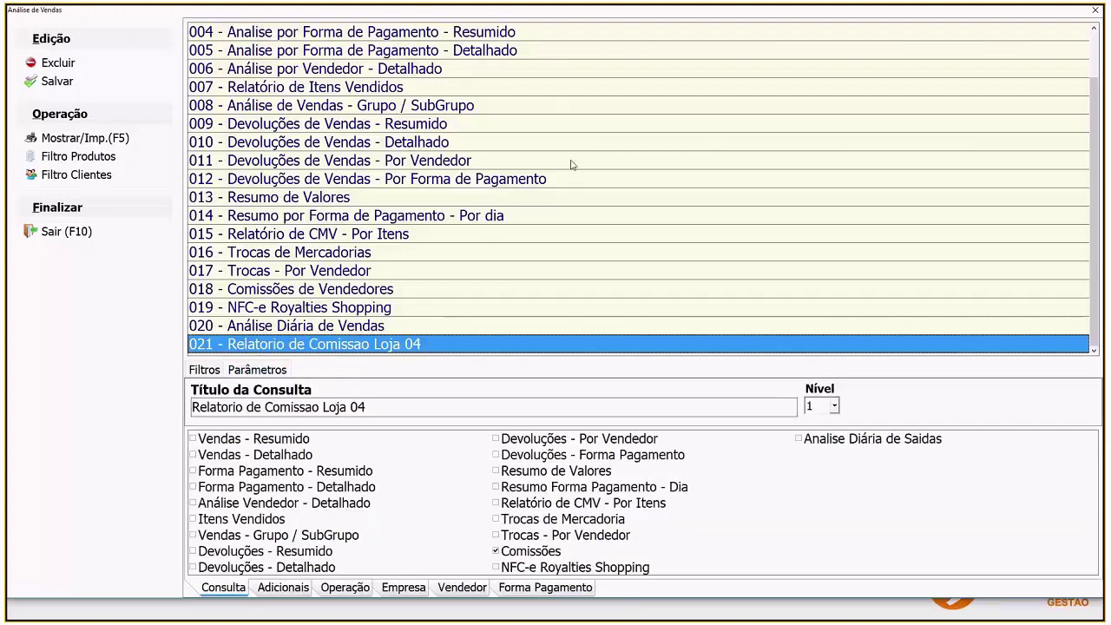
left_click(205, 370)
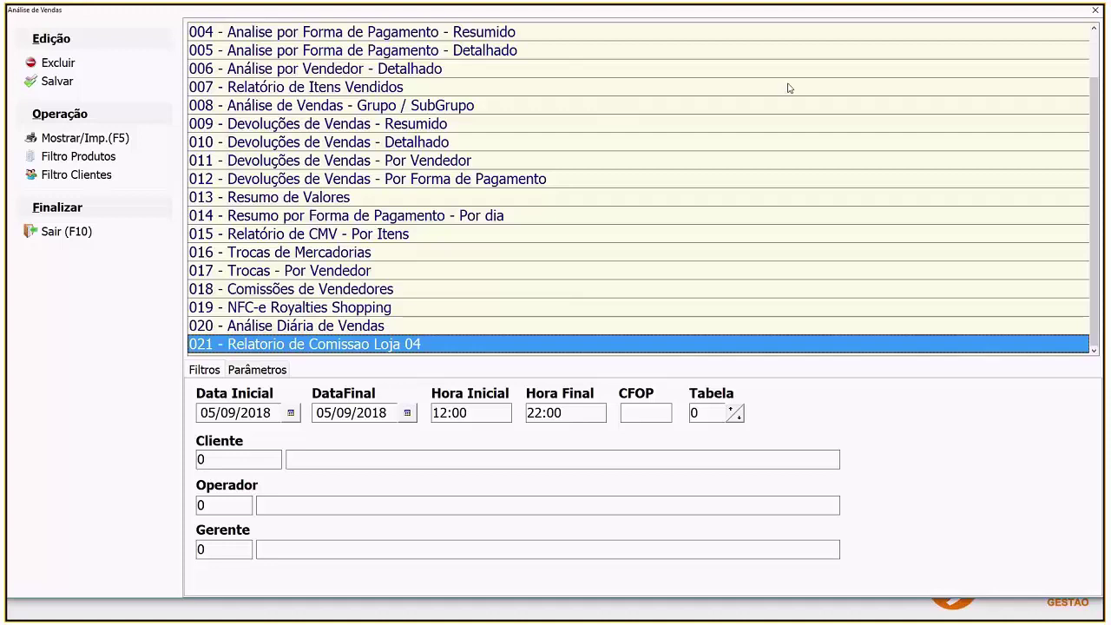
Step: Exit the sales analysis and advance the presentation past the Relatórios Gerenciais slide
scroll(687, 106, "up", 1)
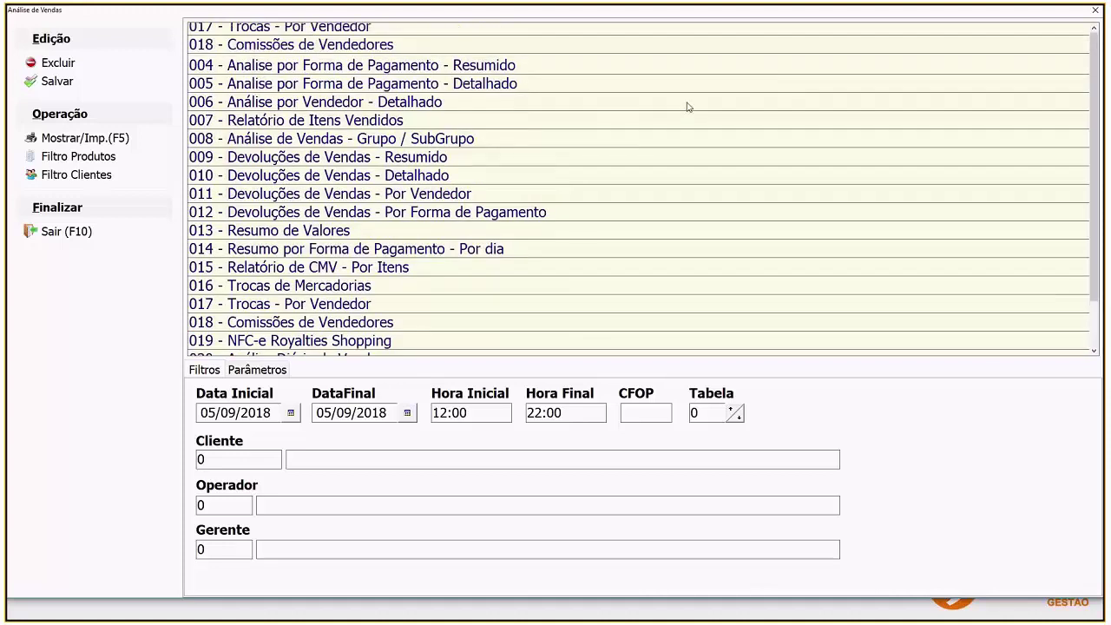
scroll(687, 107, "up", 1)
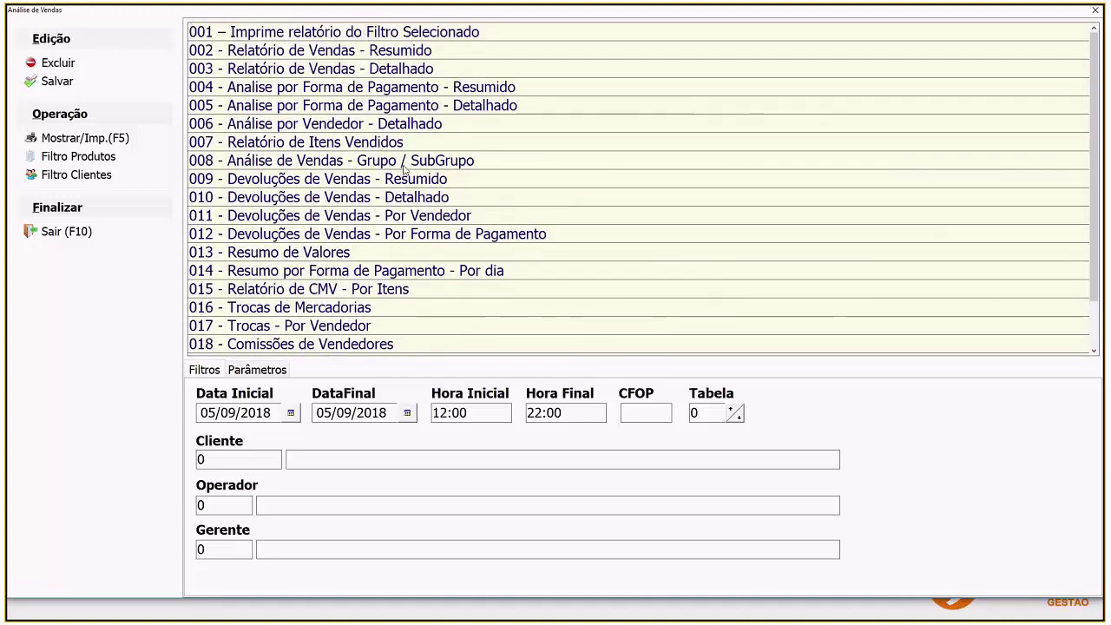
left_click(82, 233)
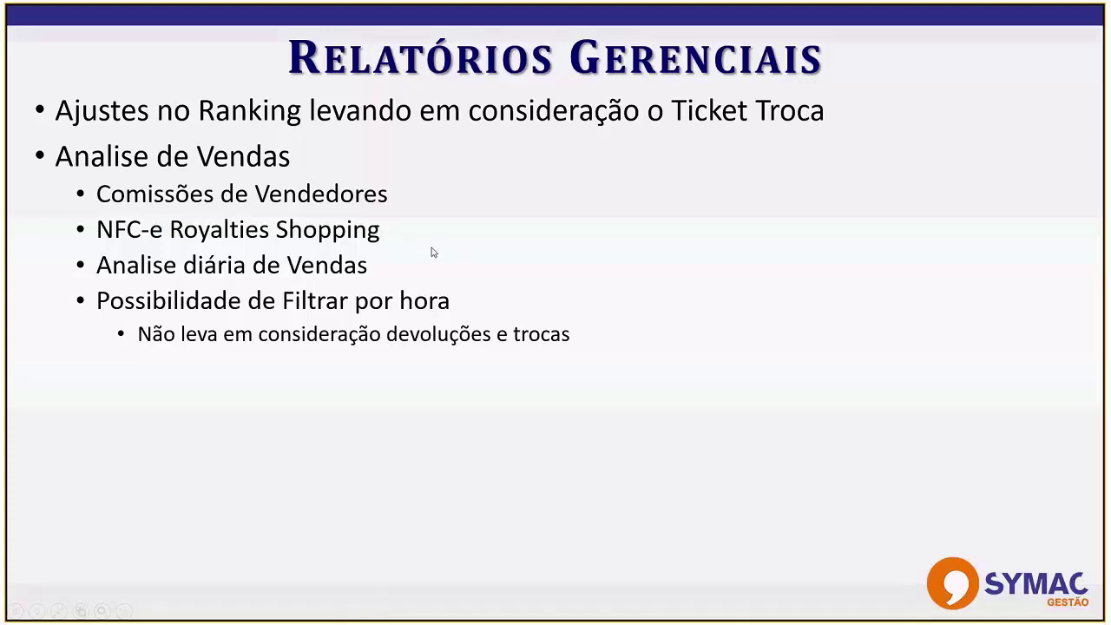
key("Right")
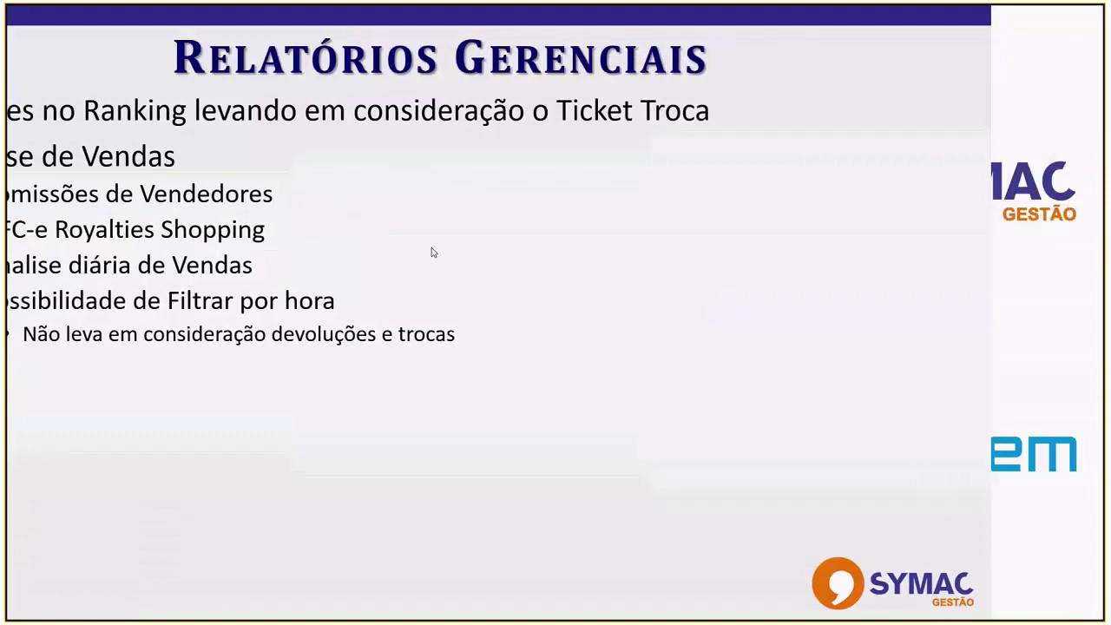